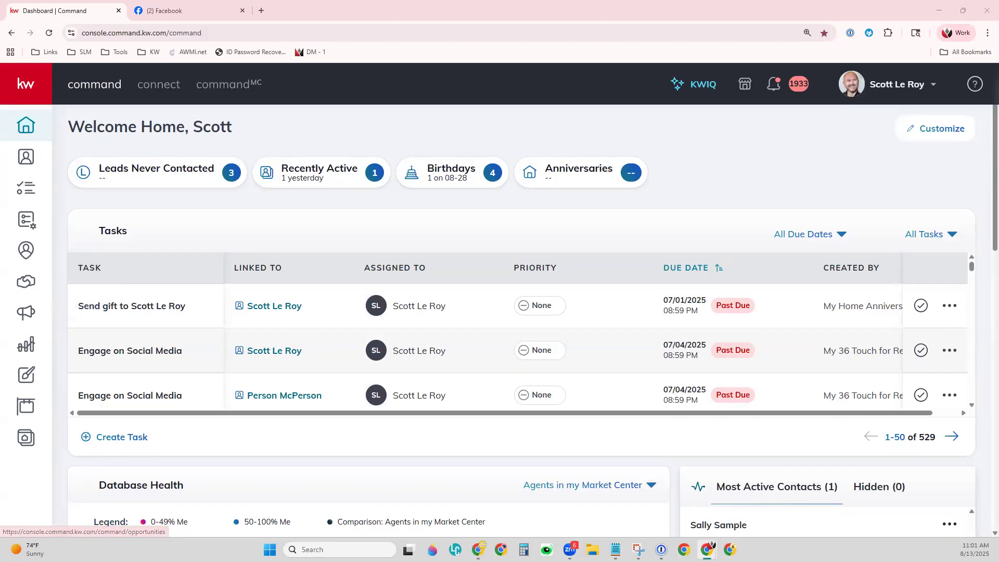
# Open Campaigns from the sidebar, then expand and collapse the navigation via the kw logo.
pyautogui.click(25, 315)
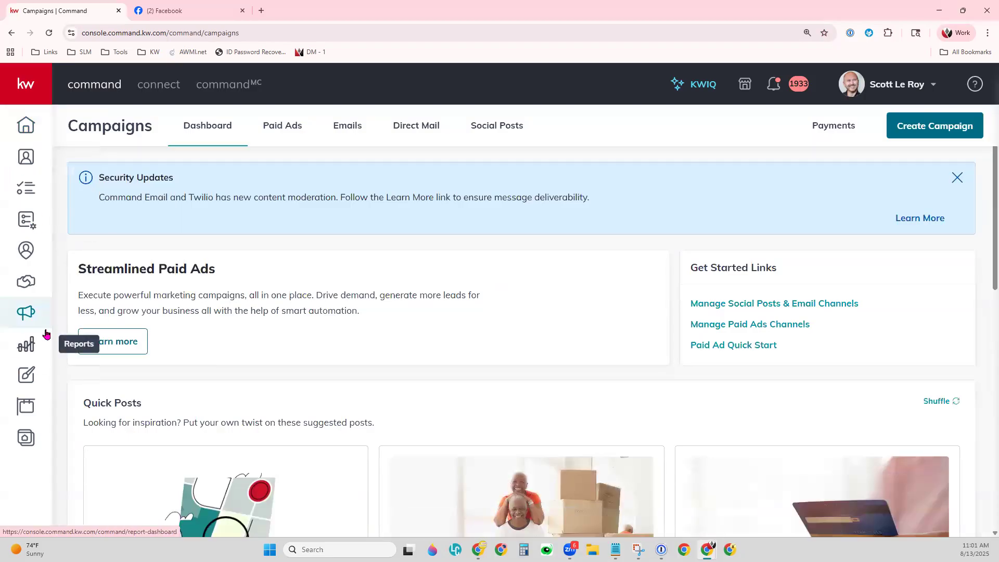
pyautogui.click(21, 76)
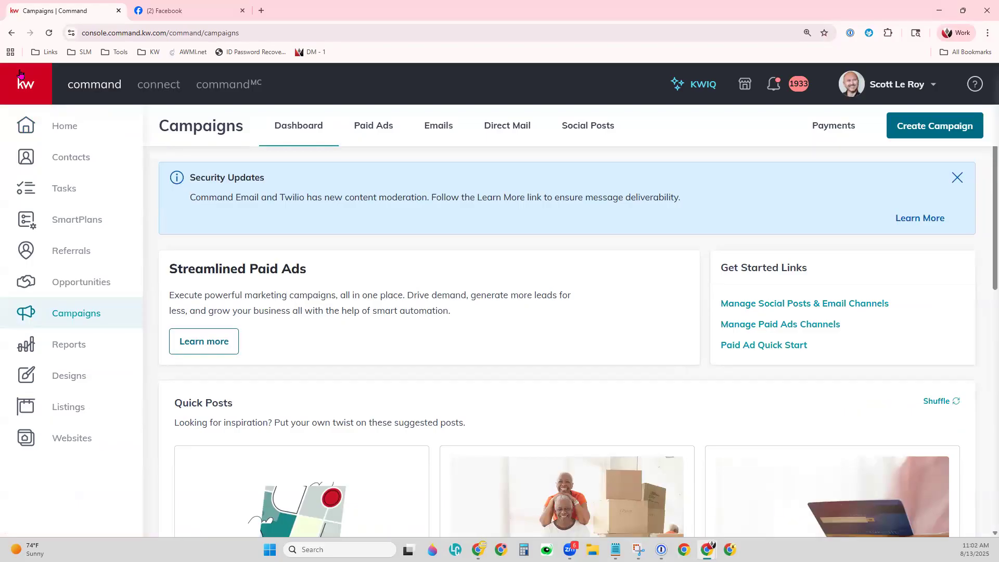
pyautogui.click(21, 75)
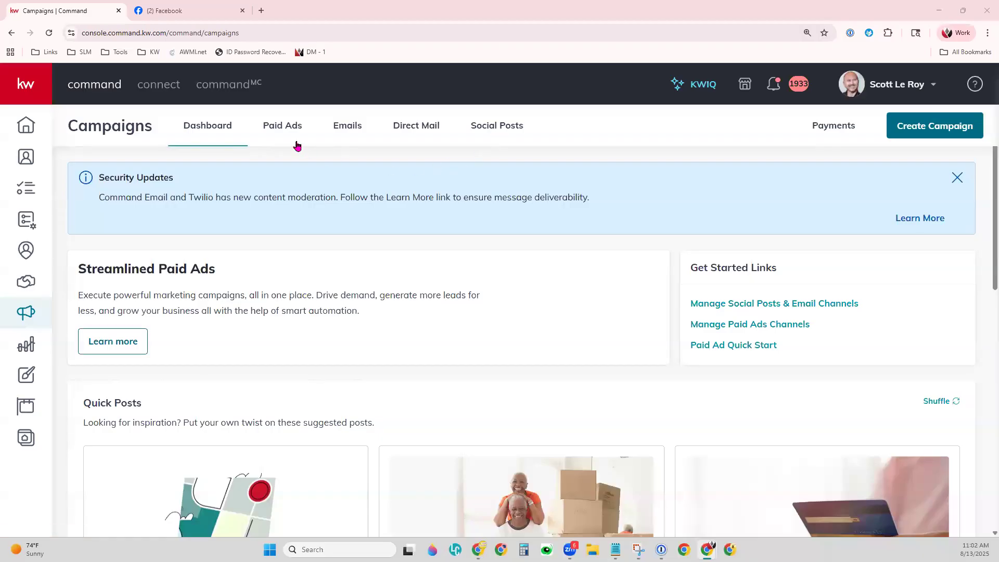
# Switch to the Social Posts calendar for August 10 – August 16.
pyautogui.click(504, 128)
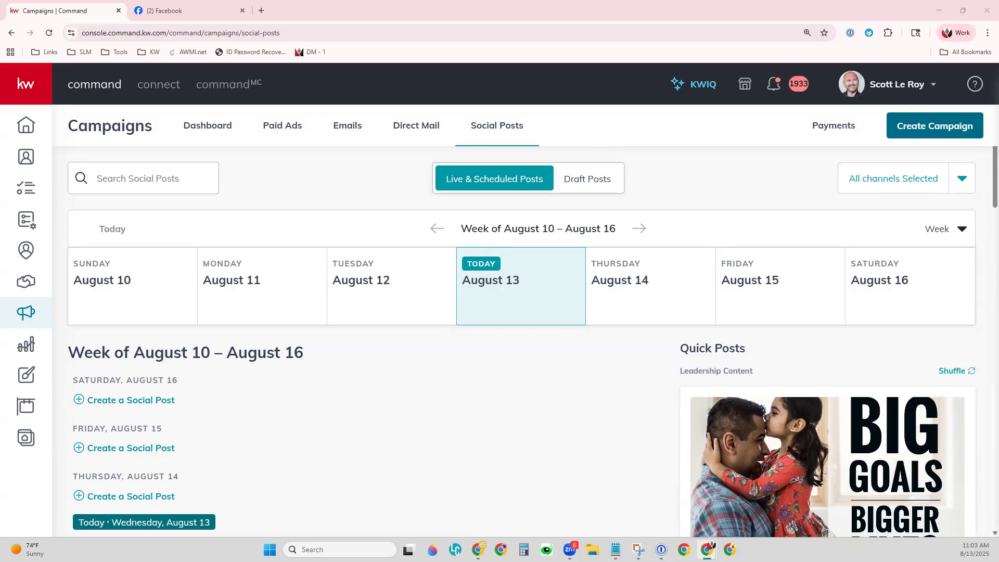
# Switch to the Paid Ads tab to see Quick Start and the ad categories.
pyautogui.click(277, 139)
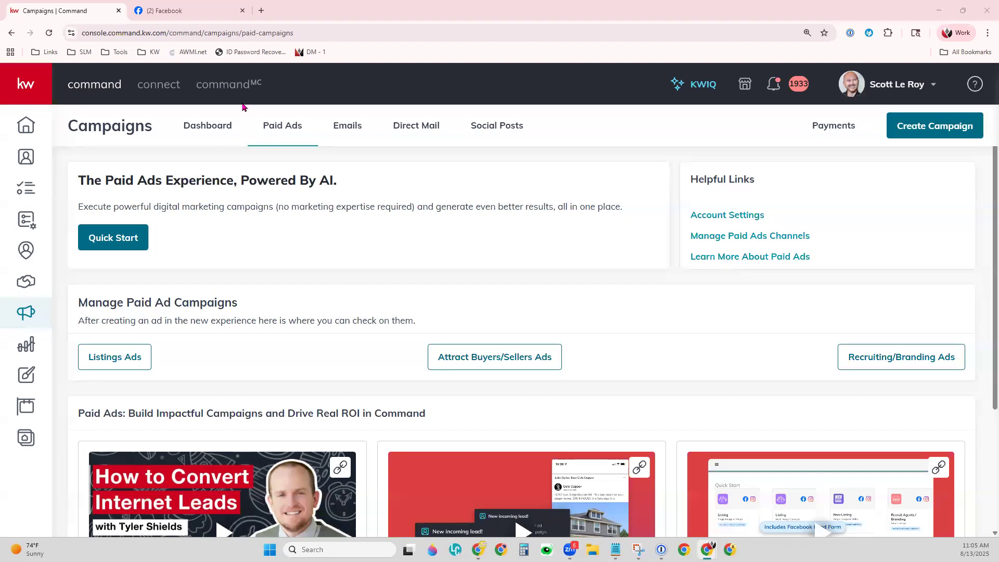
# Return to Social Posts, then go to Settings from the user-name dropdown.
pyautogui.click(503, 124)
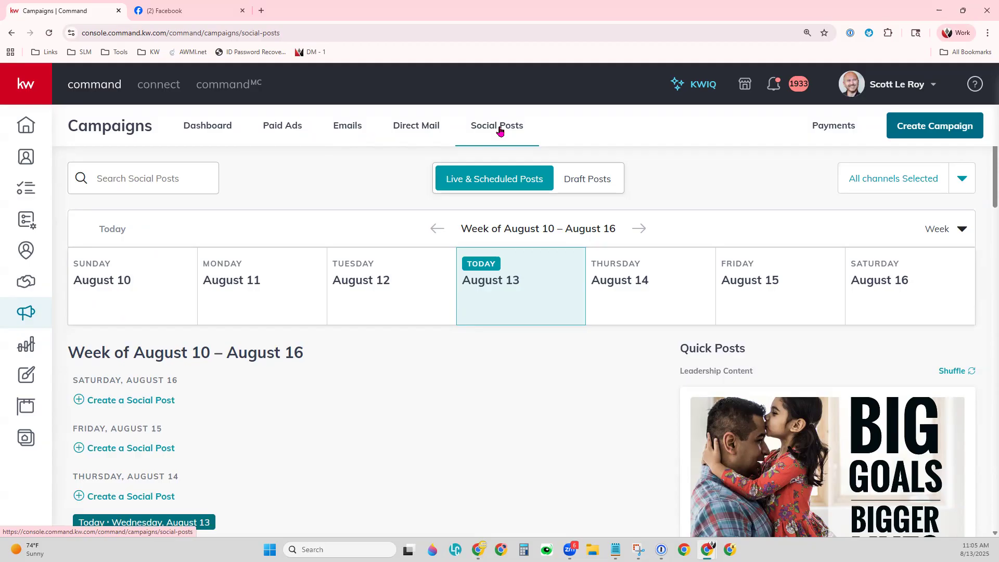
pyautogui.click(896, 90)
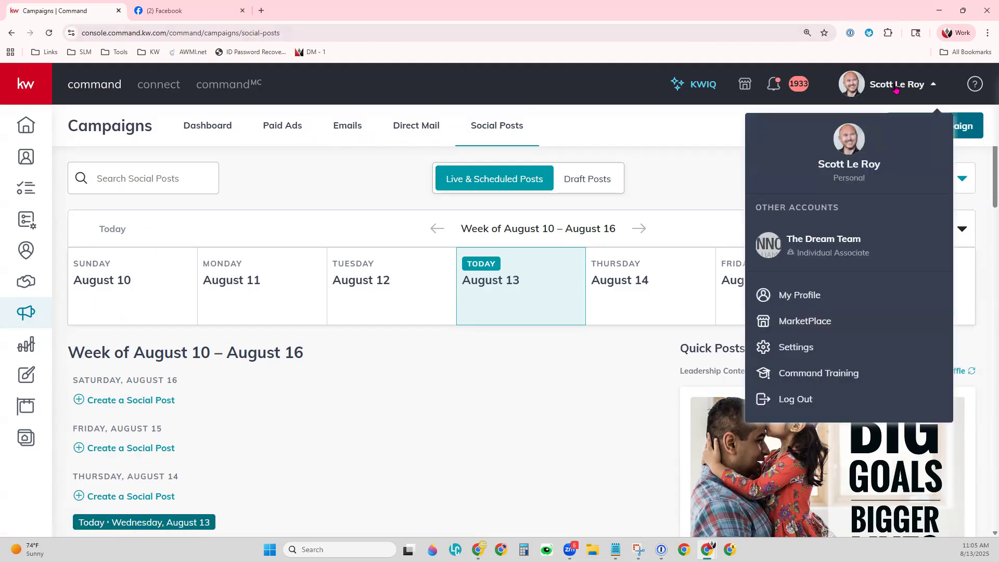
pyautogui.click(813, 353)
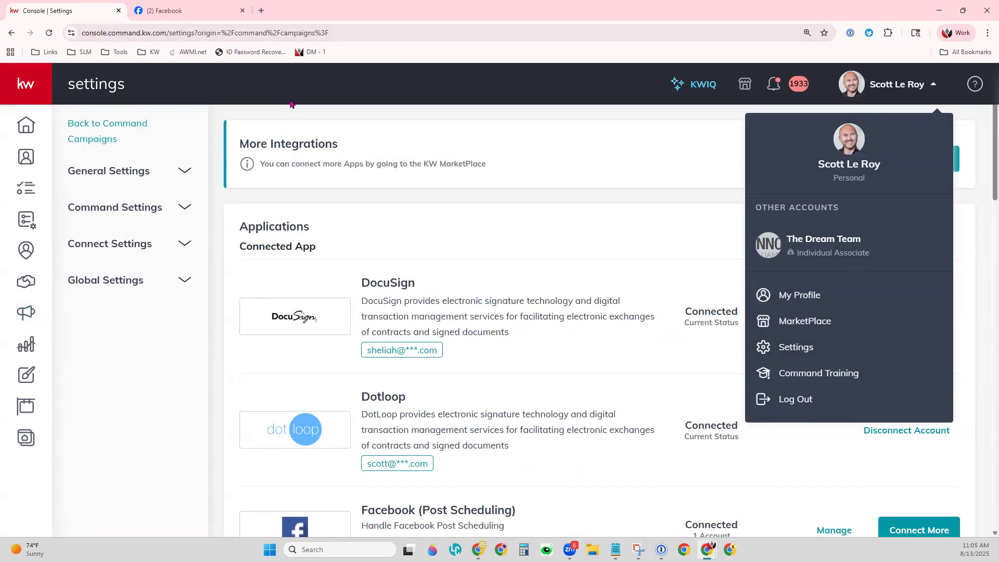
# Scroll Connected Apps to the Facebook, Instagram and Twitter Post Scheduling cards, each with 1 account.
pyautogui.click(290, 104)
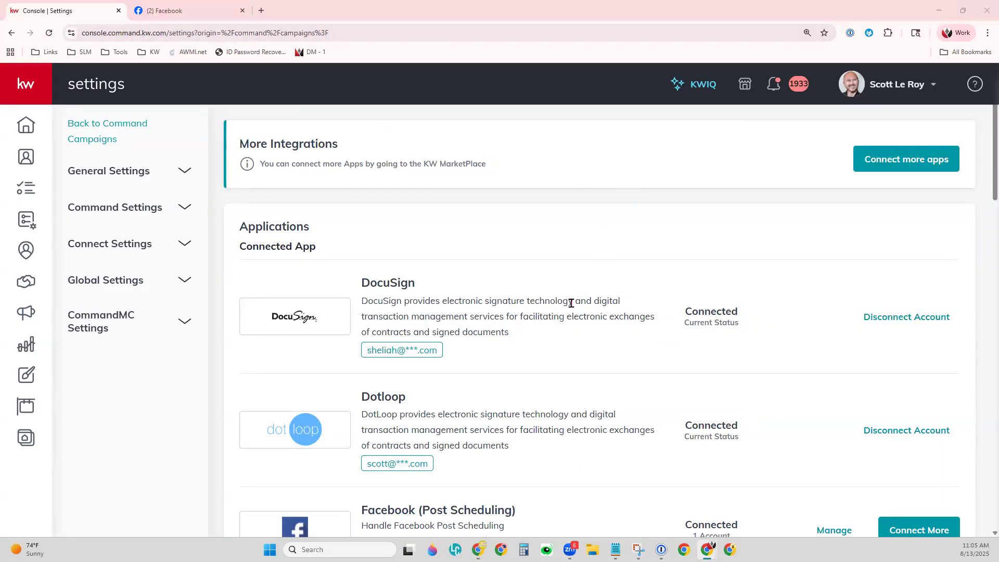
pyautogui.moveTo(238, 247); pyautogui.dragTo(322, 250)
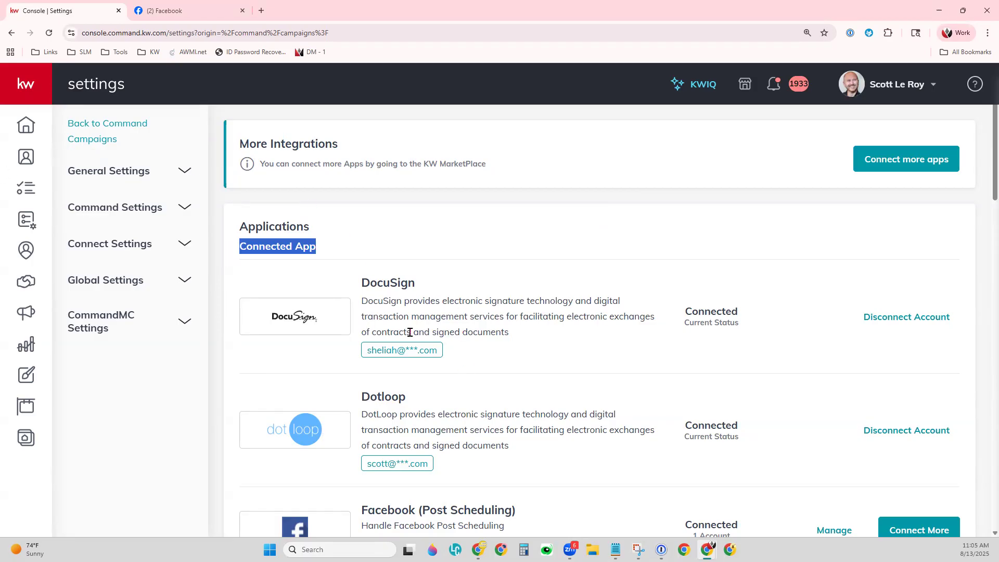
pyautogui.scroll(-4, 543, 404)
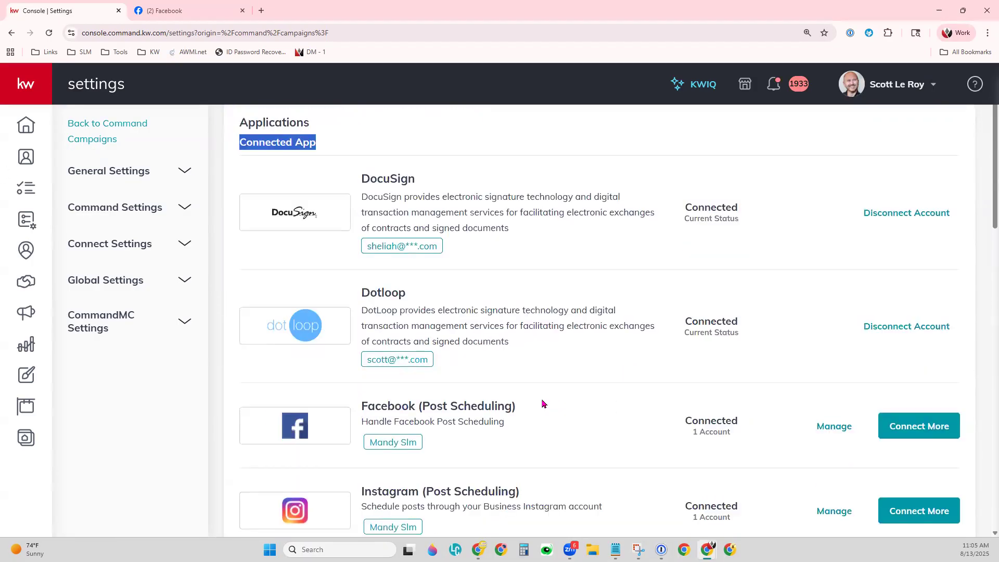
pyautogui.scroll(-1, 542, 403)
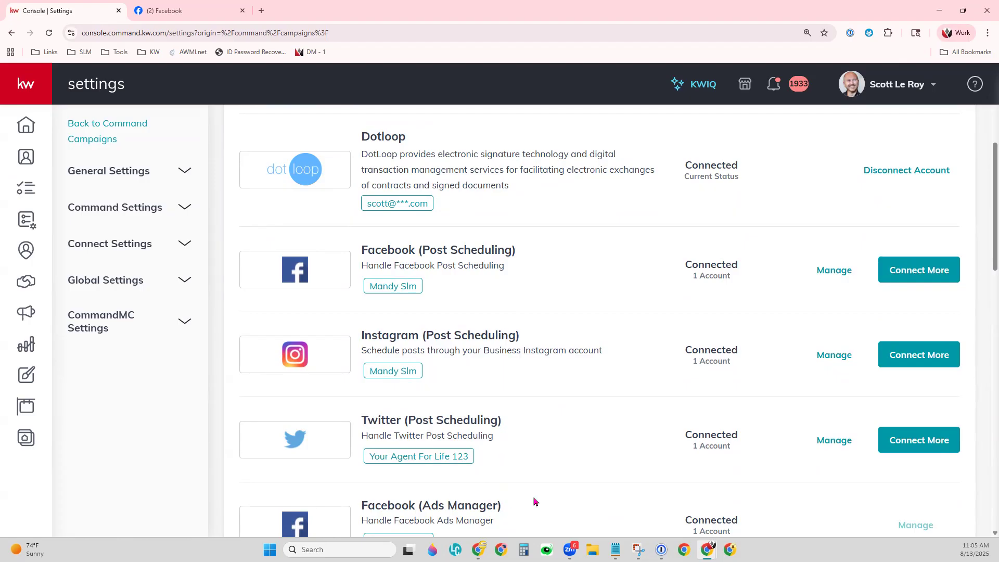
pyautogui.moveTo(422, 250); pyautogui.dragTo(512, 250)
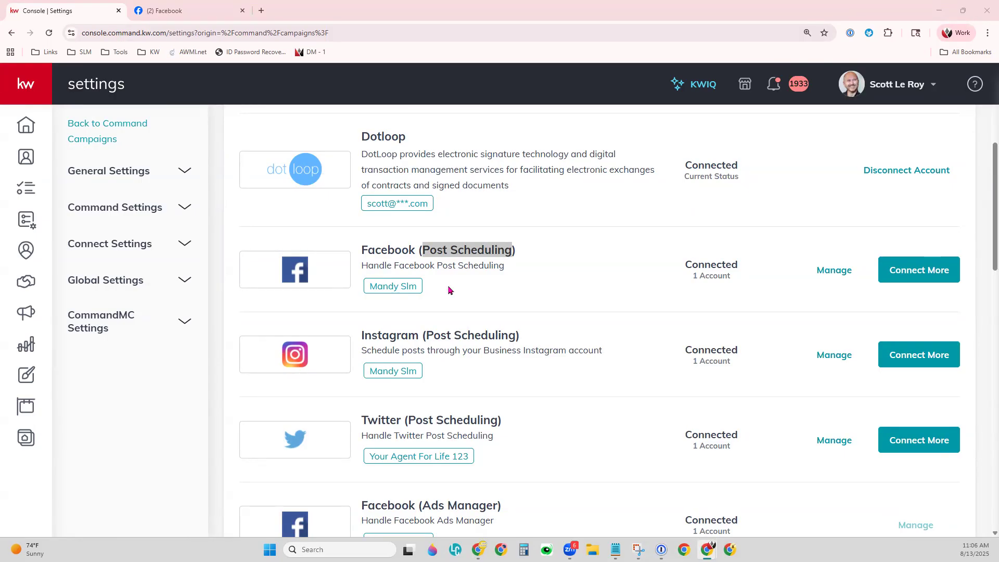
pyautogui.click(442, 258)
pyautogui.moveTo(447, 251); pyautogui.dragTo(423, 246)
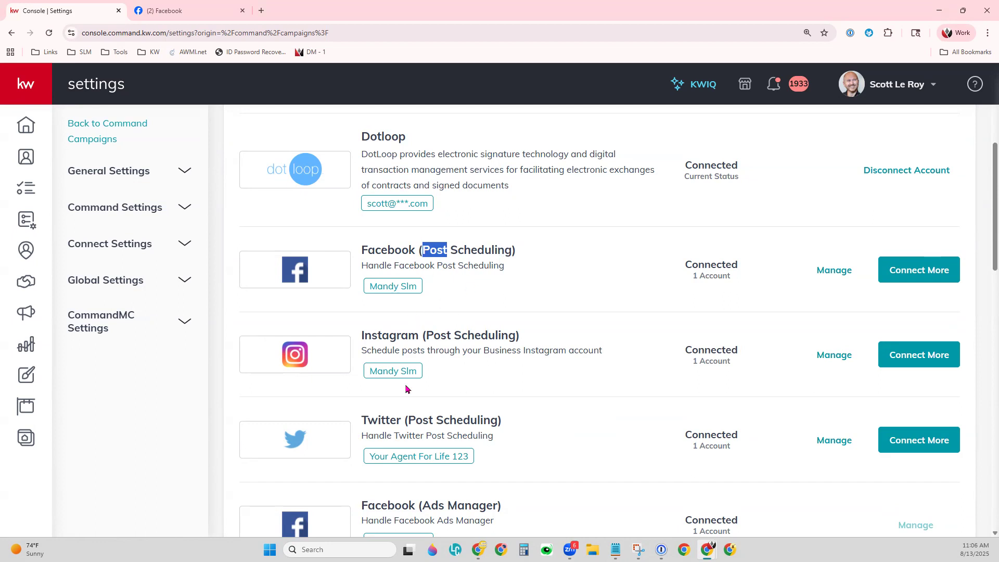
pyautogui.click(576, 292)
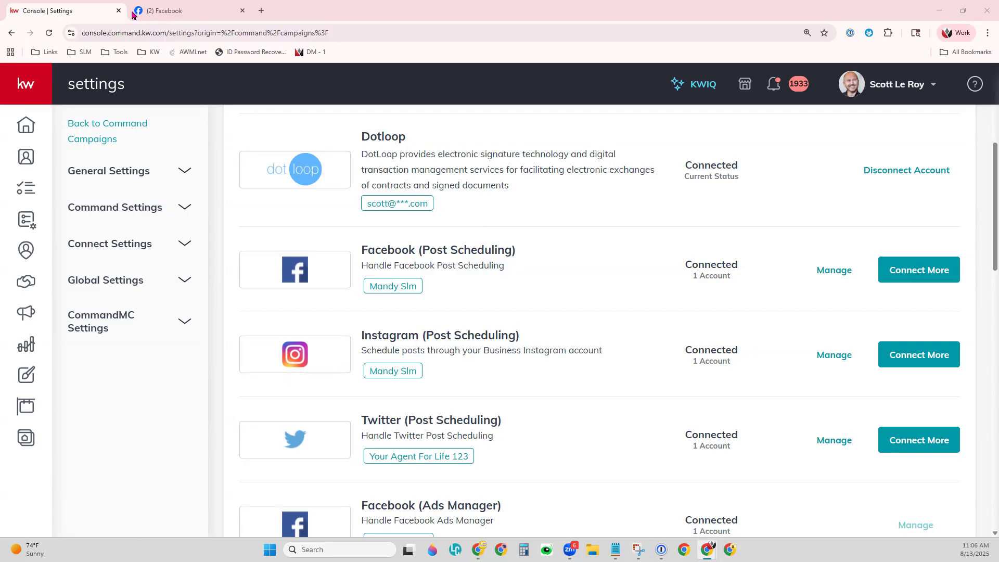
# In the Facebook tab, view the Pages you manage, then return to the home feed.
pyautogui.click(156, 13)
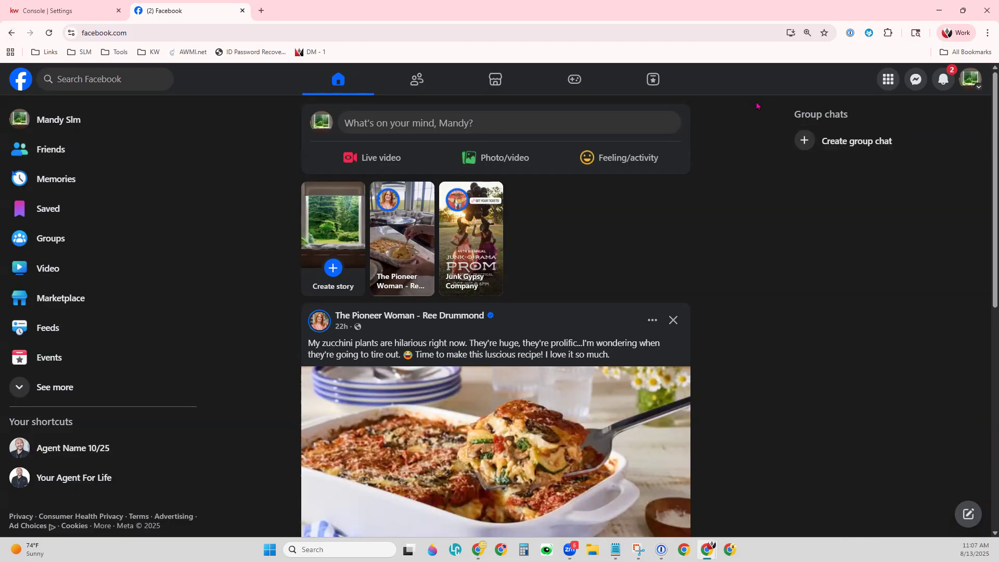
pyautogui.click(889, 79)
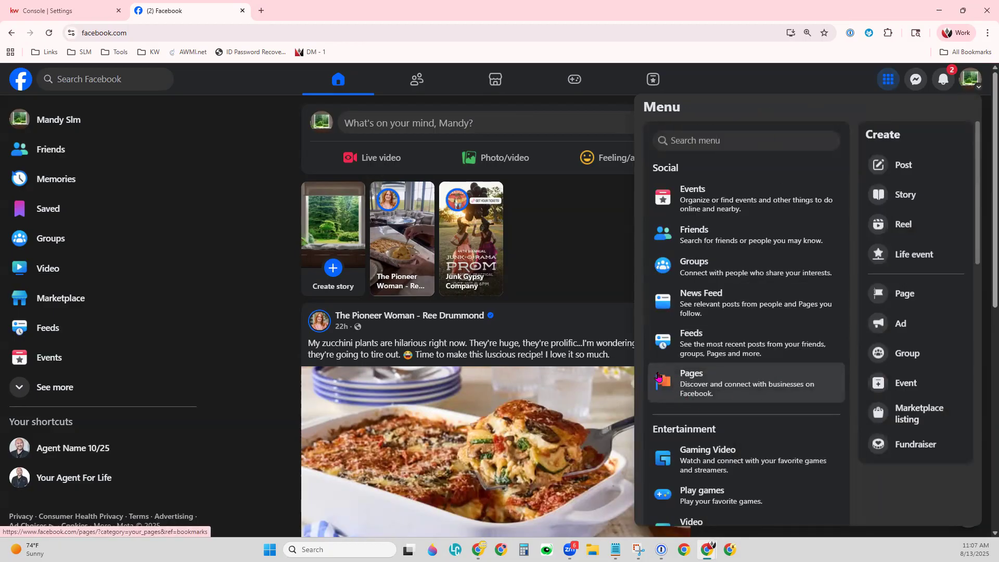
pyautogui.click(758, 387)
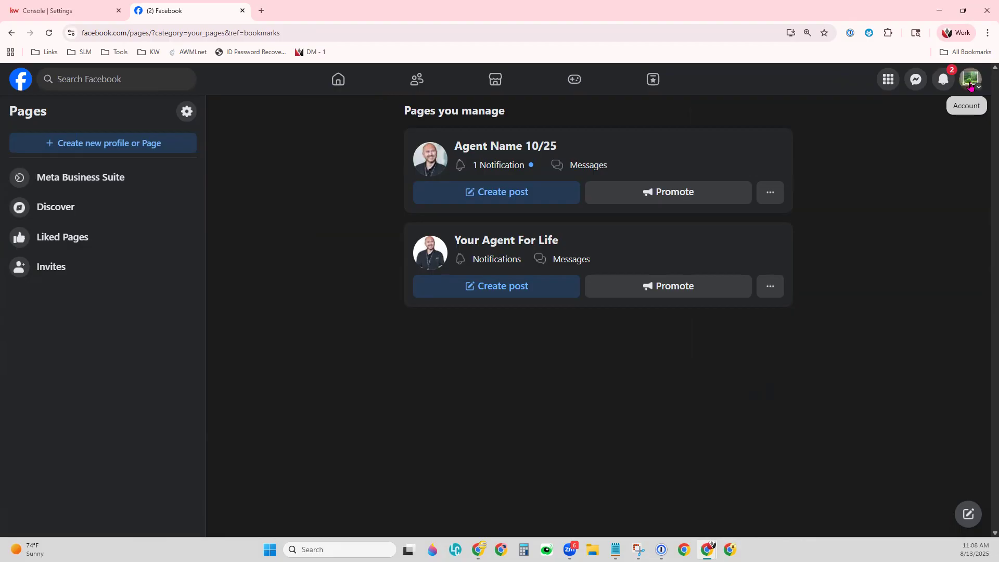
pyautogui.click(20, 79)
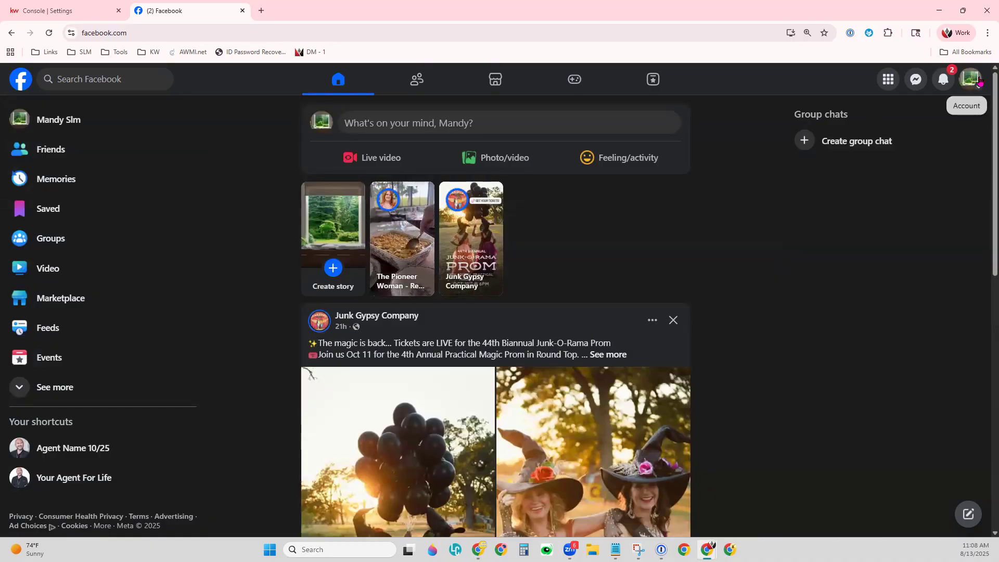
# Open Facebook's menu and point out the Create section with Post, Story, Reel and Page.
pyautogui.click(888, 80)
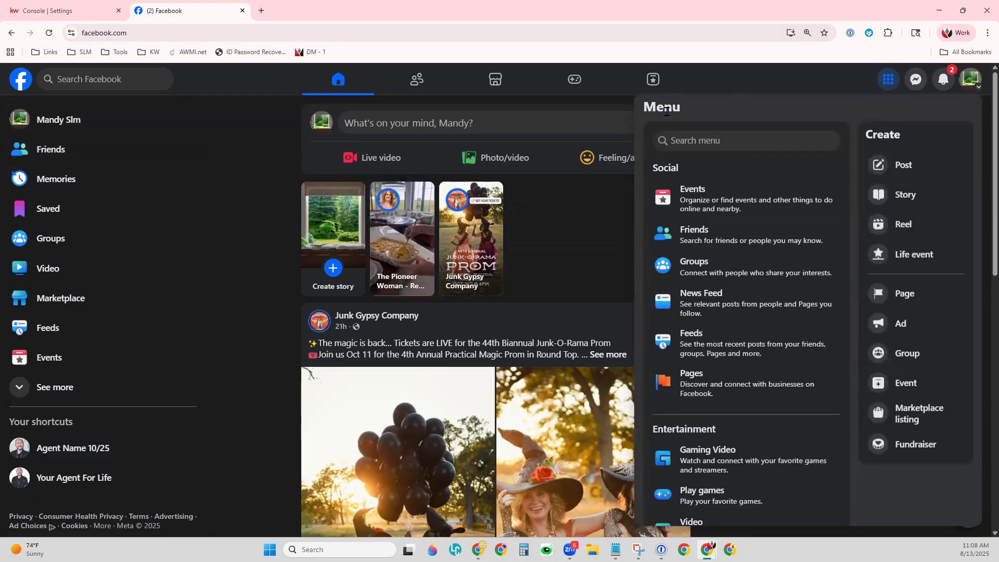
pyautogui.doubleClick(875, 136)
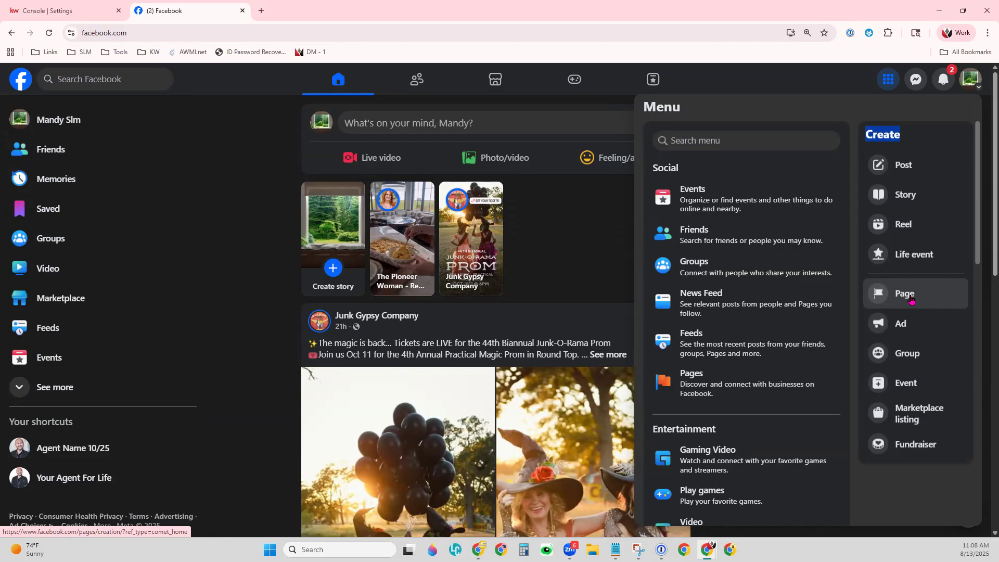
pyautogui.click(760, 97)
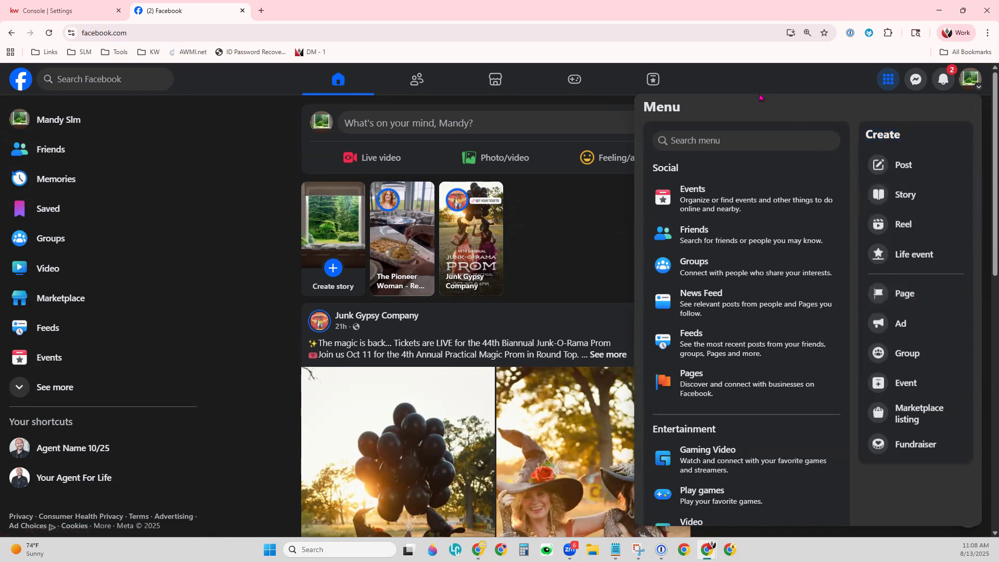
# Close Facebook's menu panel to return to the home feed.
pyautogui.click(712, 73)
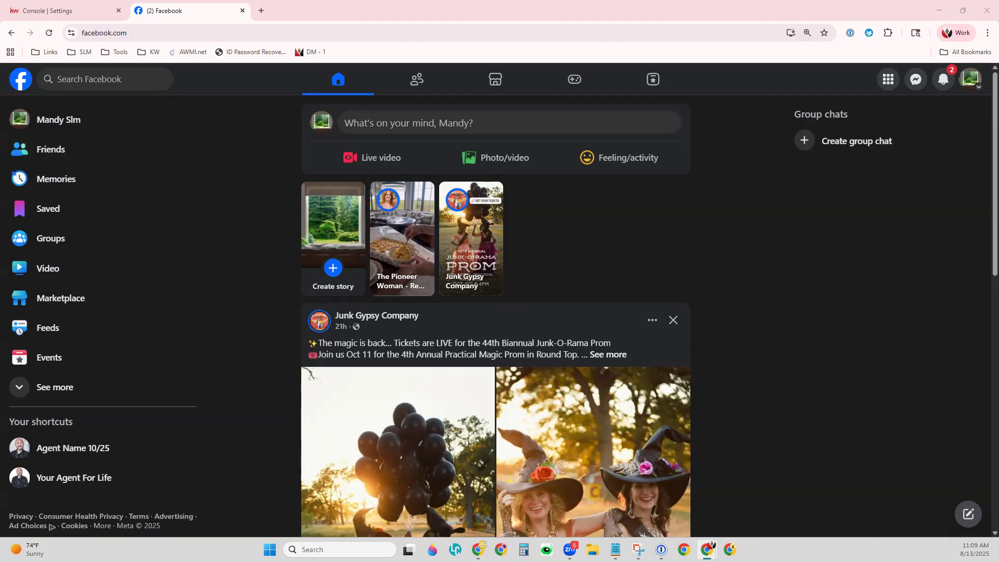
pyautogui.click(78, 17)
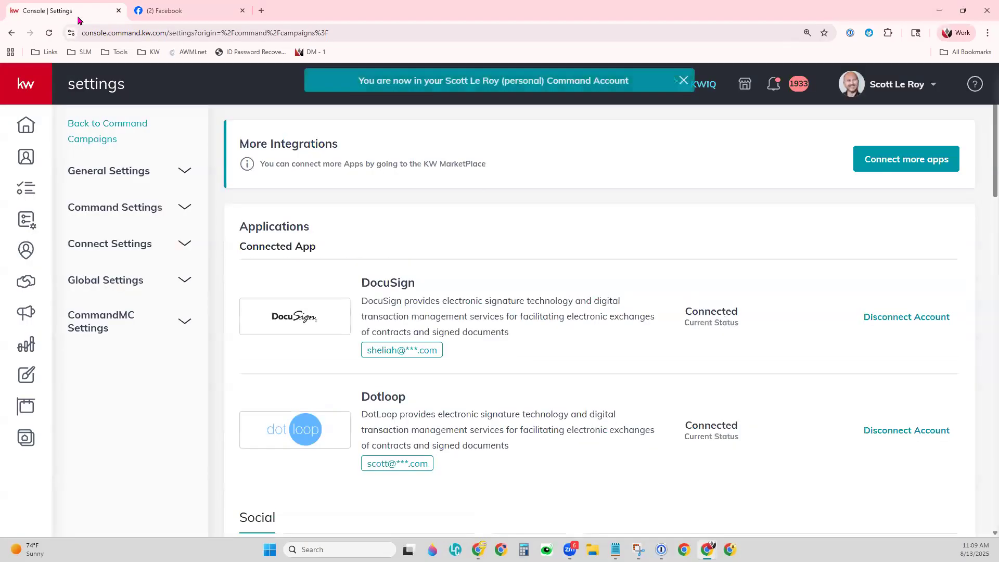
pyautogui.click(874, 96)
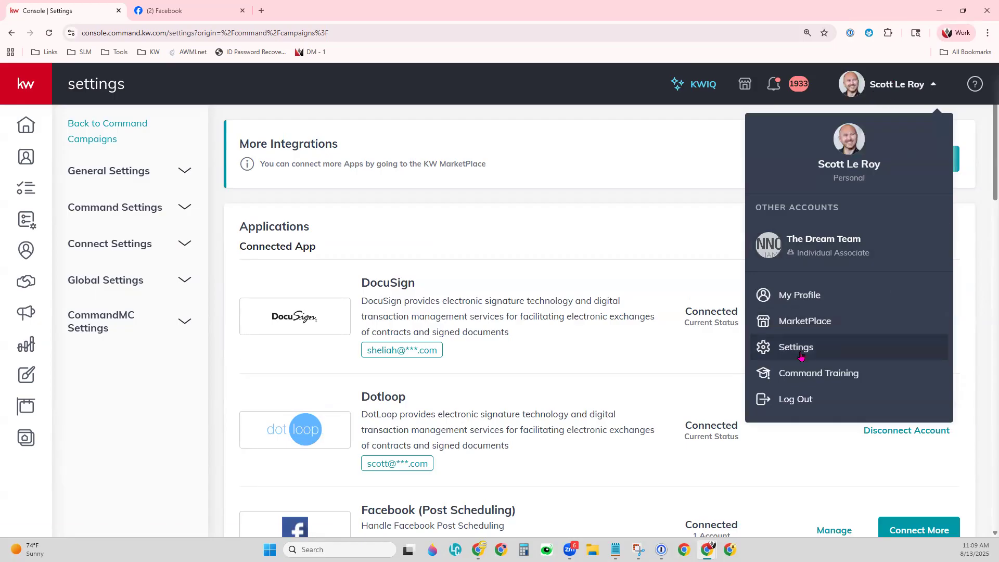
pyautogui.click(582, 274)
pyautogui.scroll(-5, 685, 325)
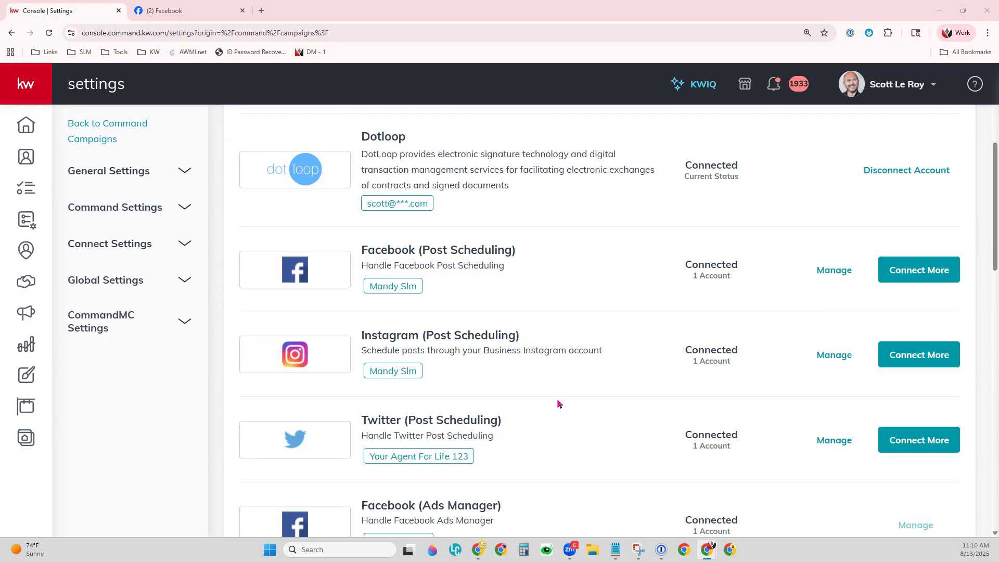
# Highlight the Ads Manager warning in settings, then return to the Command home dashboard.
pyautogui.scroll(-4, 557, 404)
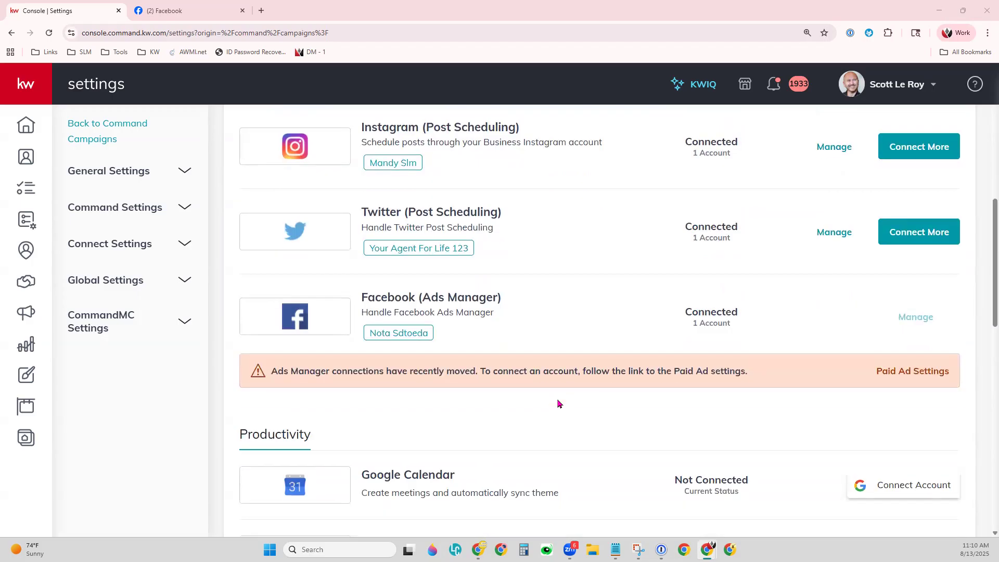
pyautogui.moveTo(271, 371); pyautogui.dragTo(757, 366)
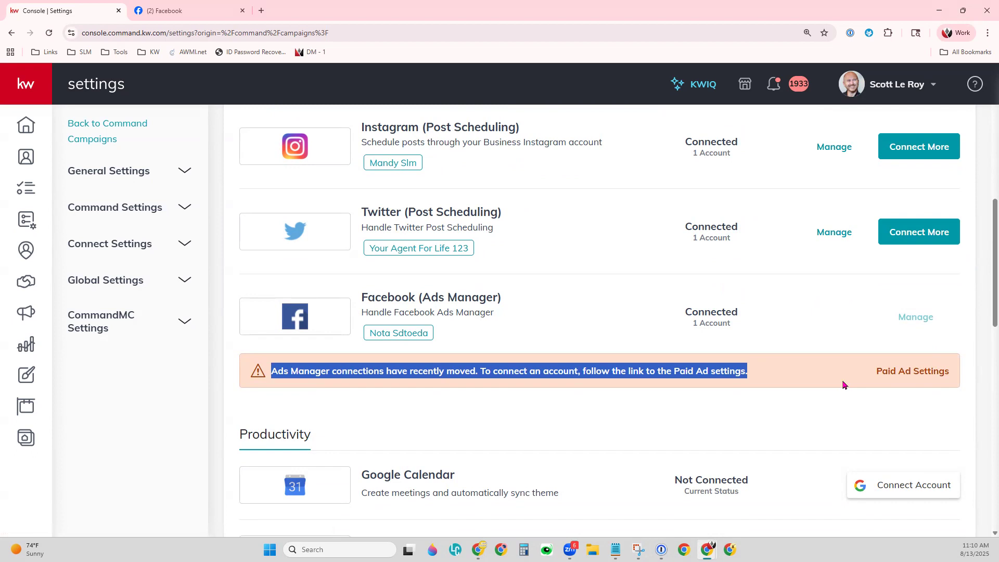
pyautogui.click(10, 136)
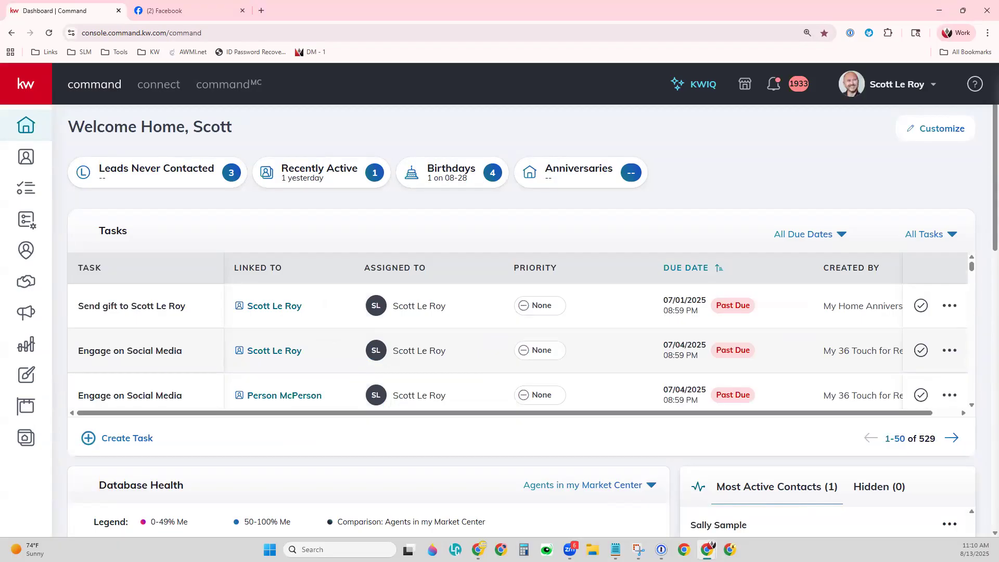
# Go to Campaigns and open the Paid Ads page with its Quick Start introduction.
pyautogui.click(27, 318)
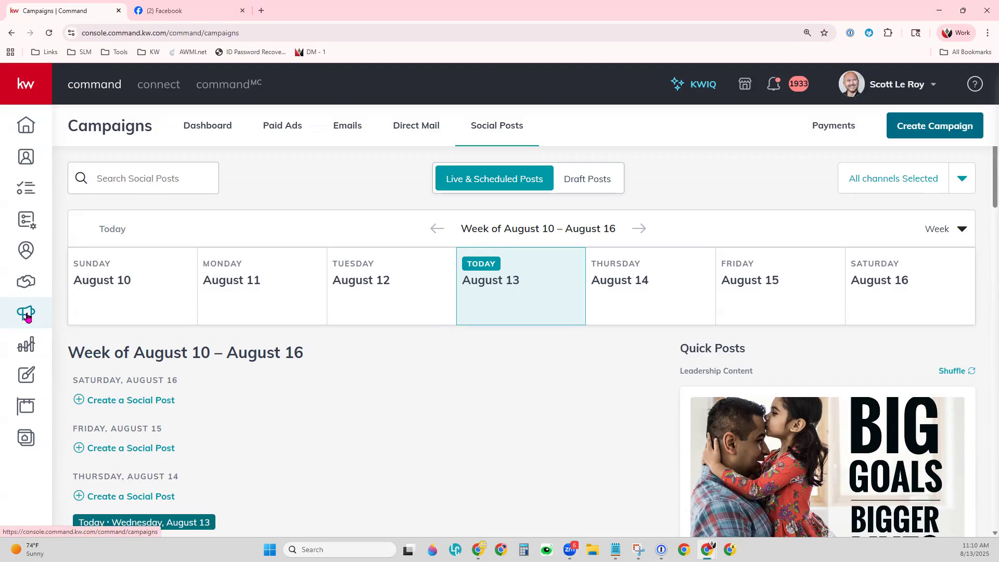
pyautogui.click(276, 128)
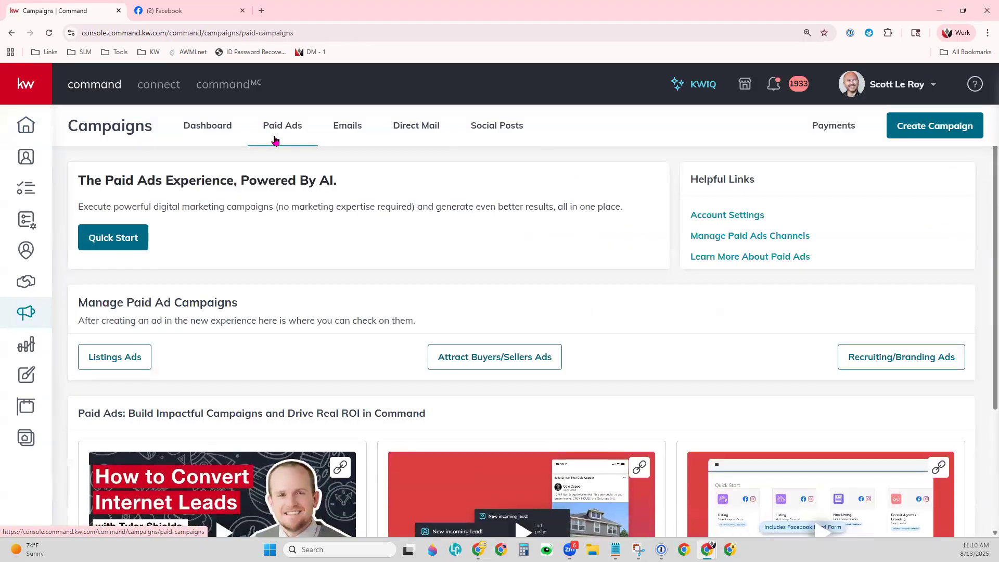
# From Paid Ads Quick Start, close the Facebook tab and review the two linked Facebook Pages under Assets.
pyautogui.click(119, 240)
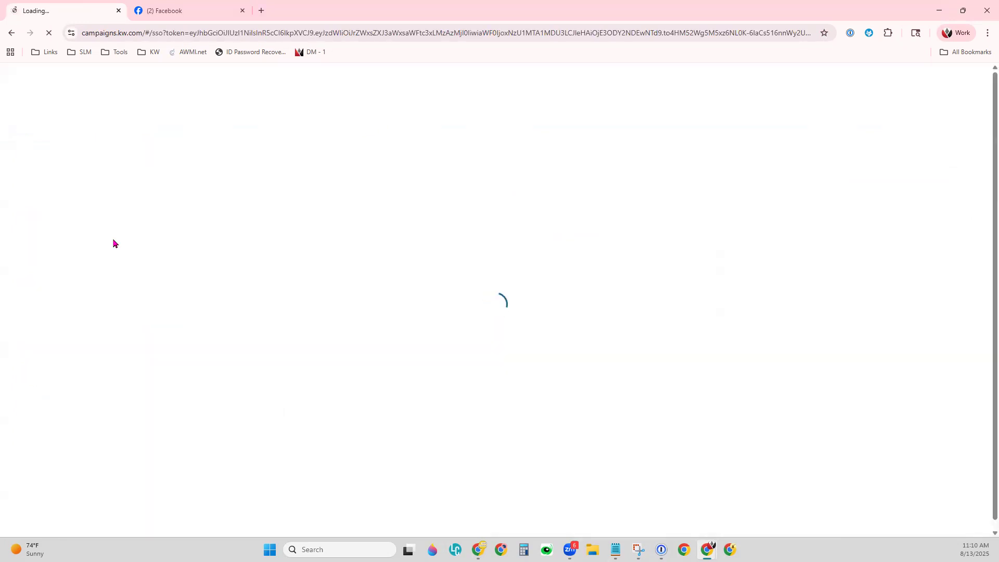
pyautogui.click(242, 12)
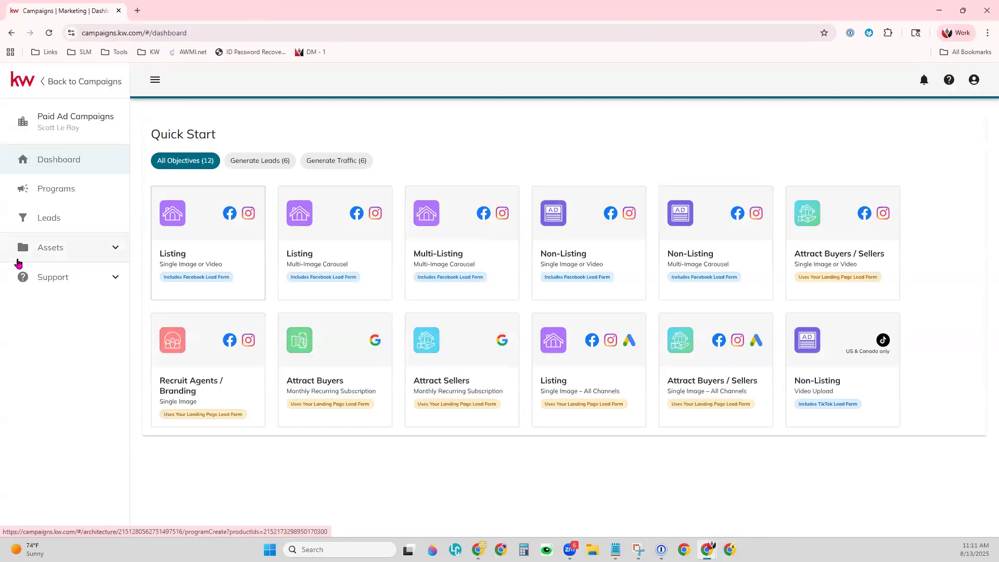
pyautogui.click(55, 251)
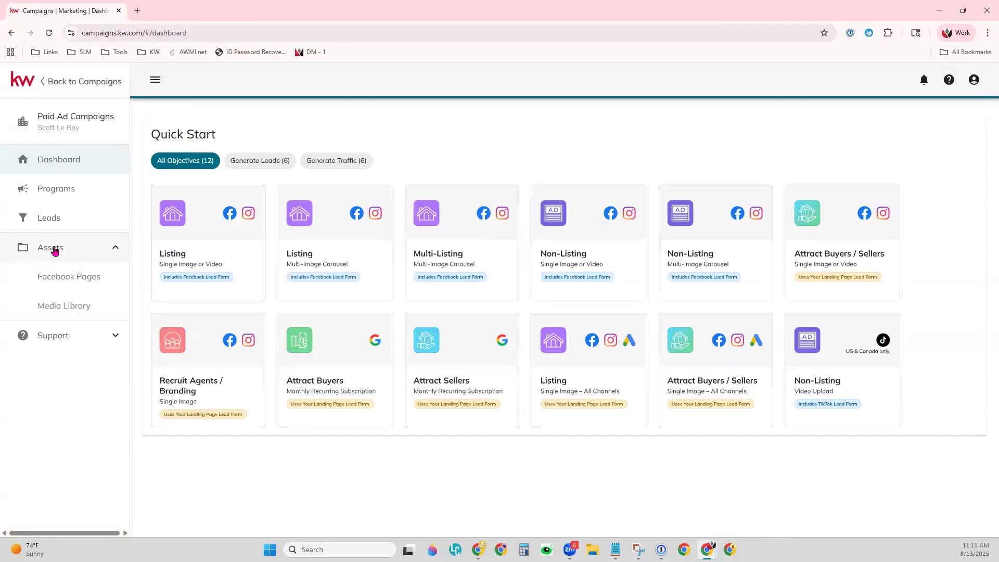
pyautogui.click(78, 285)
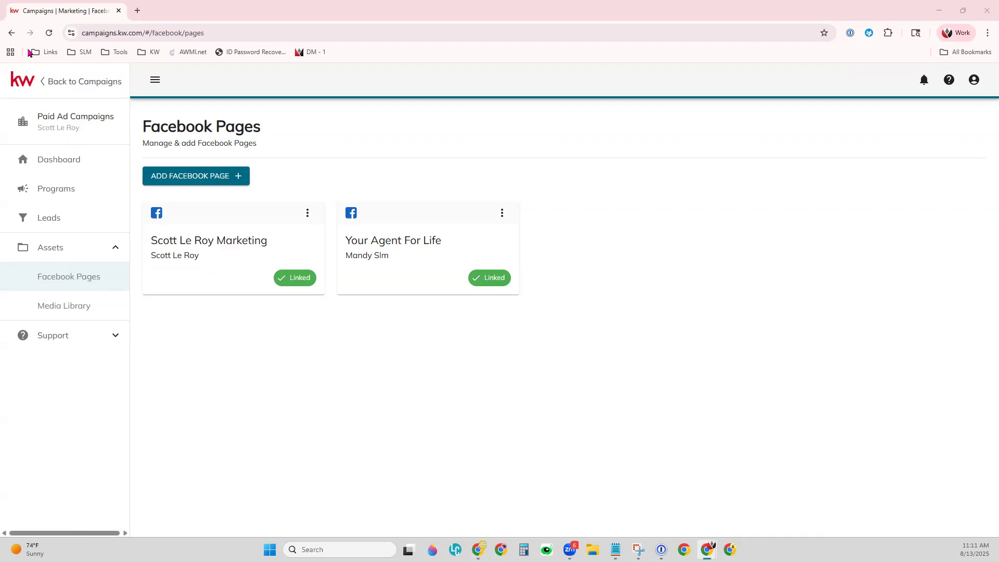
pyautogui.click(21, 88)
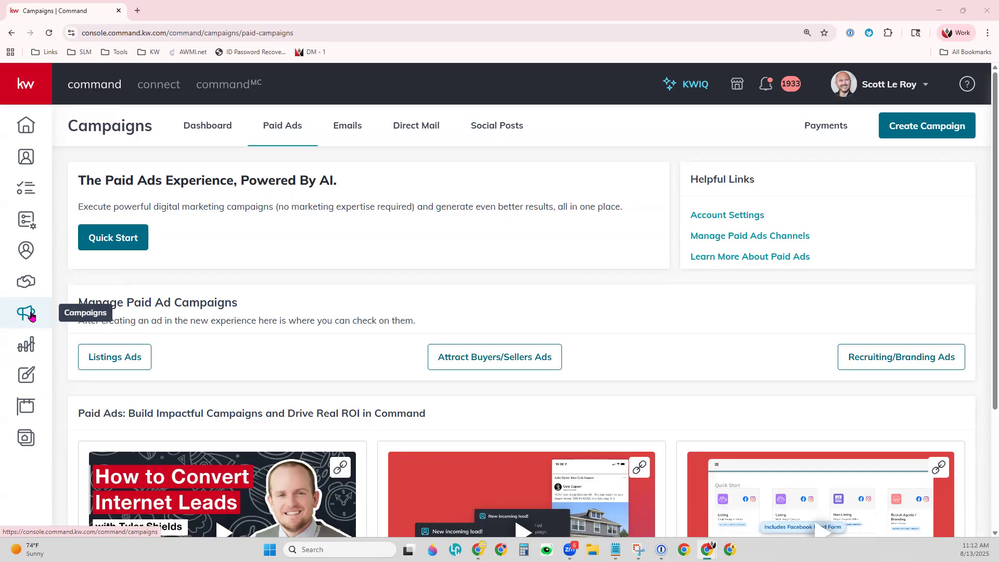
# Switch to the Social Posts calendar for the week of August 10 – August 16.
pyautogui.click(498, 130)
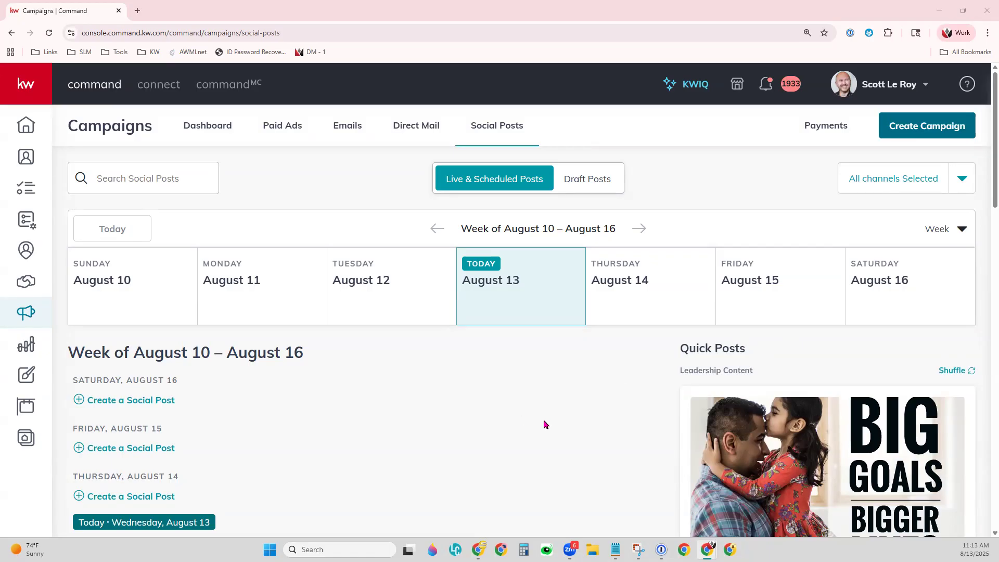
pyautogui.scroll(-3, 844, 448)
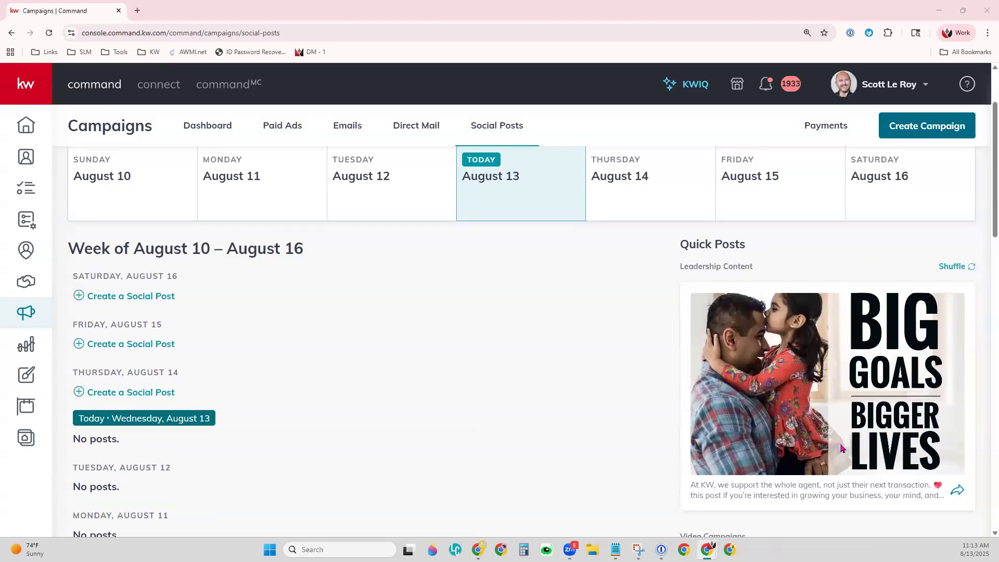
pyautogui.scroll(-6, 843, 449)
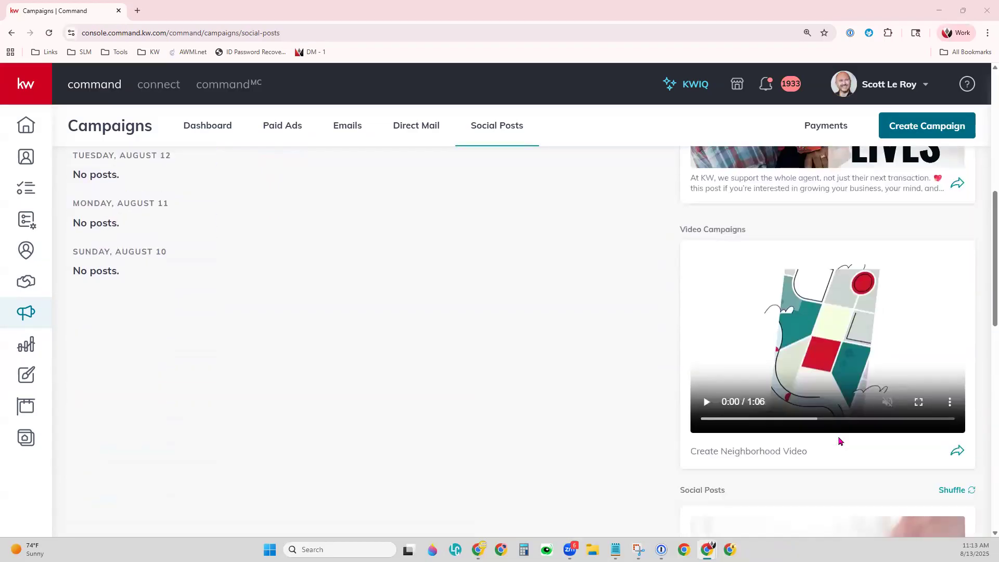
pyautogui.scroll(-3, 839, 441)
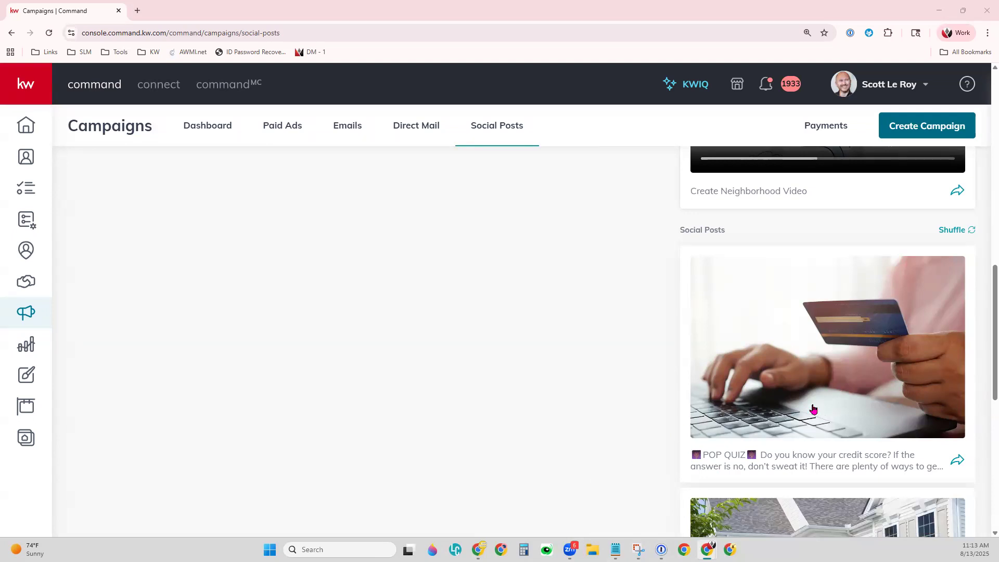
pyautogui.scroll(2, 813, 409)
pyautogui.scroll(10, 813, 410)
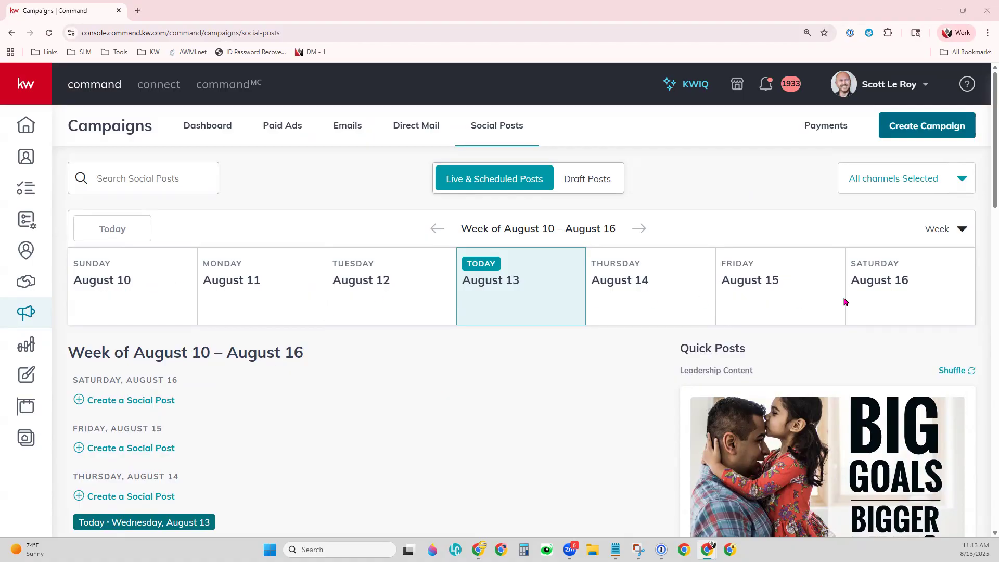
pyautogui.click(956, 229)
pyautogui.click(901, 304)
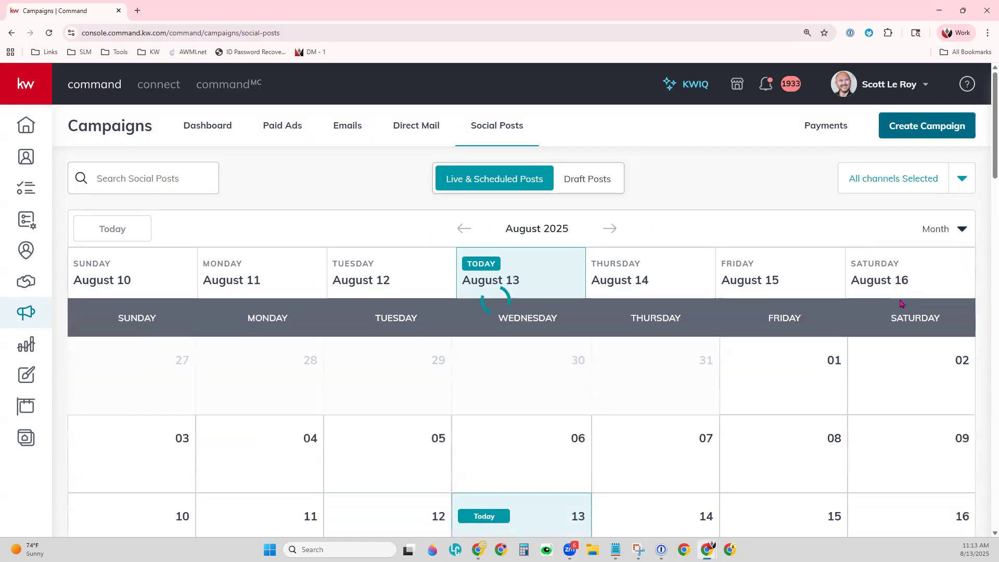
pyautogui.scroll(-3, 904, 395)
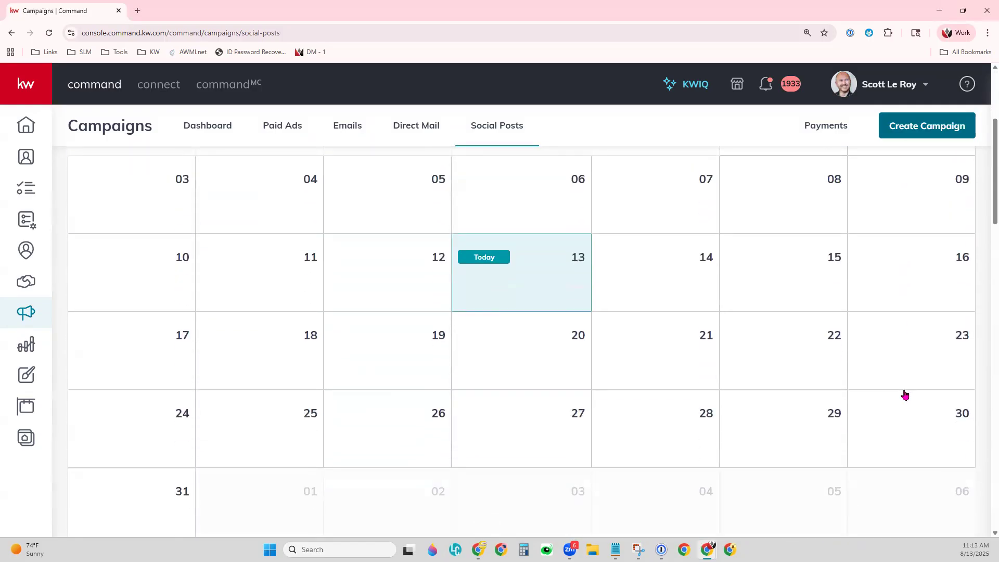
pyautogui.scroll(-3, 904, 395)
pyautogui.scroll(4, 904, 390)
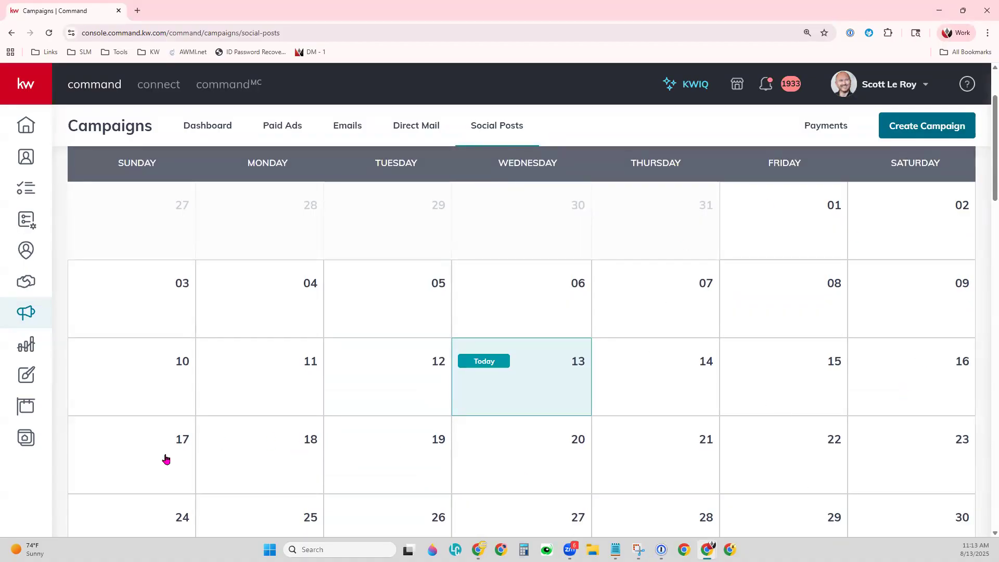
pyautogui.scroll(3, 742, 173)
pyautogui.click(959, 229)
pyautogui.click(903, 272)
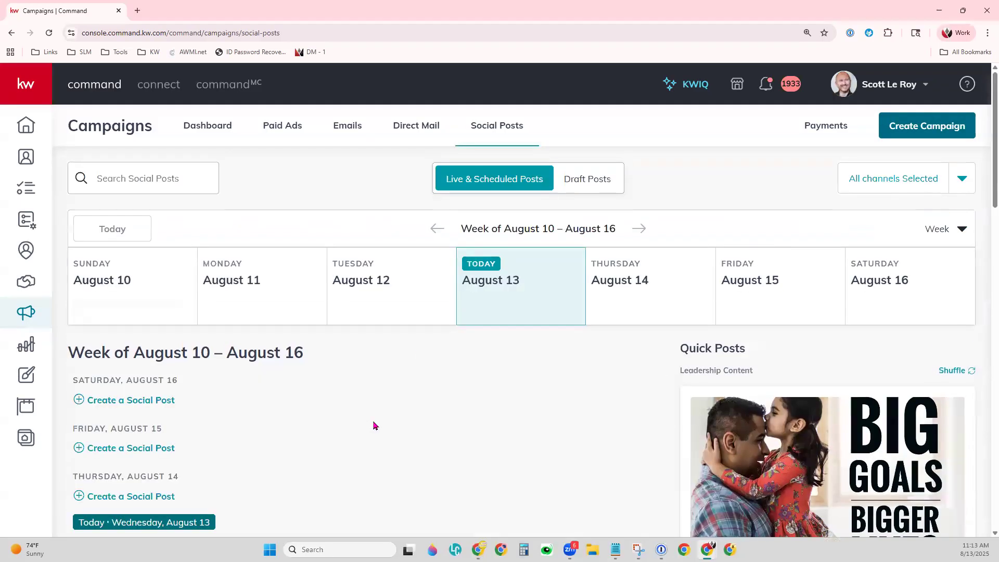
pyautogui.scroll(-2, 252, 390)
pyautogui.scroll(-1, 253, 383)
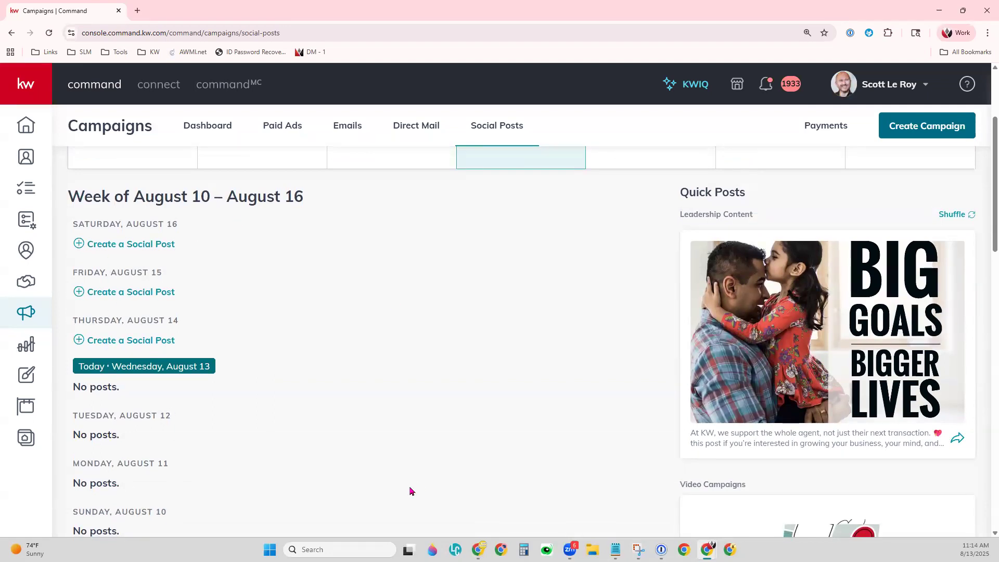
pyautogui.scroll(2, 422, 482)
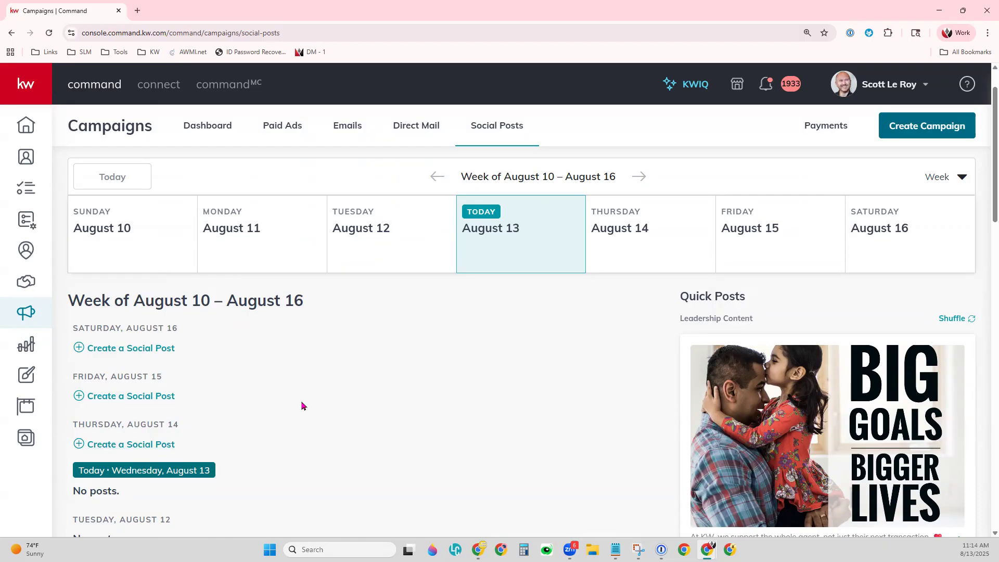
pyautogui.scroll(-1, 302, 405)
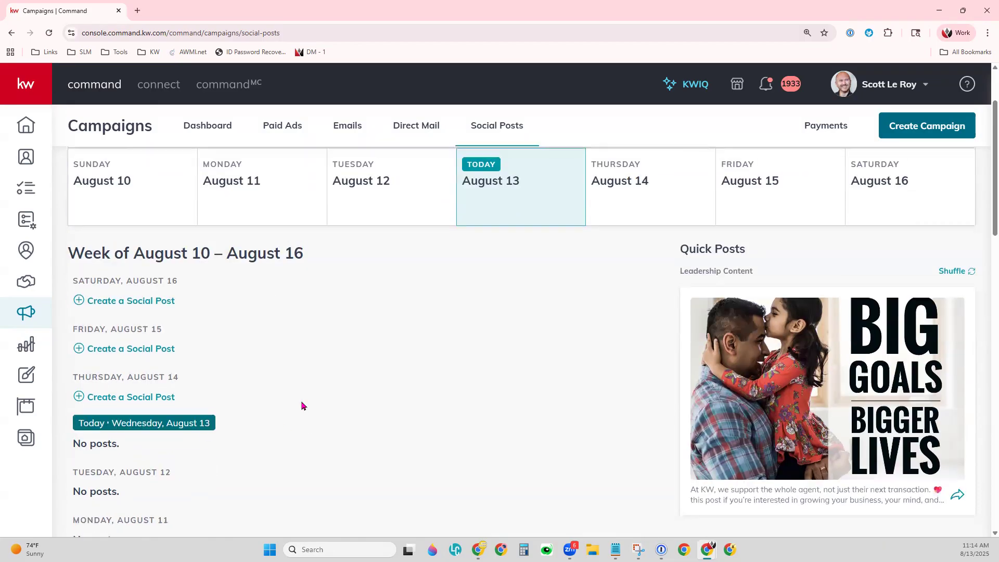
pyautogui.scroll(1, 302, 406)
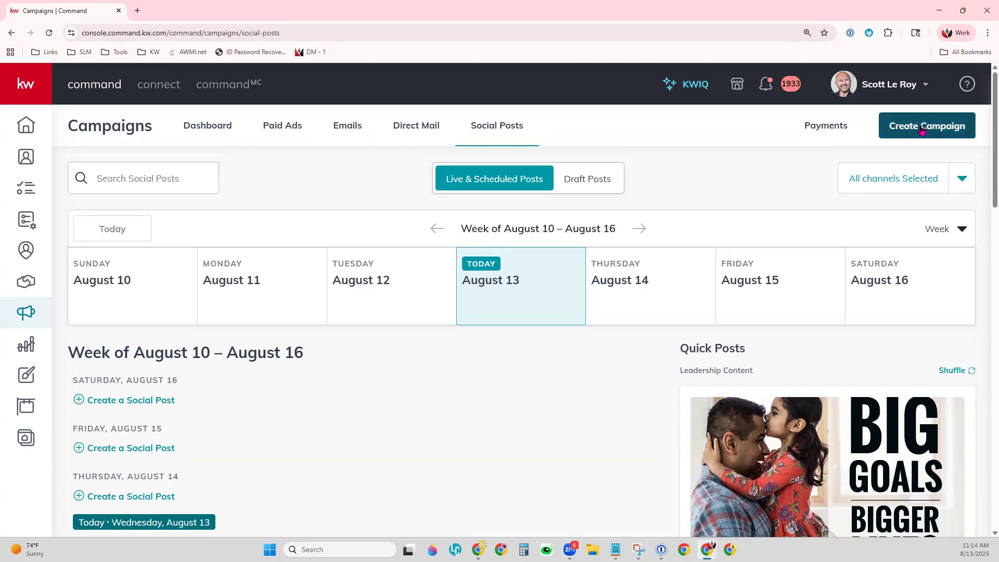
# Create a new Social Post campaign with the Your Agent For Life Facebook account preselected.
pyautogui.click(949, 121)
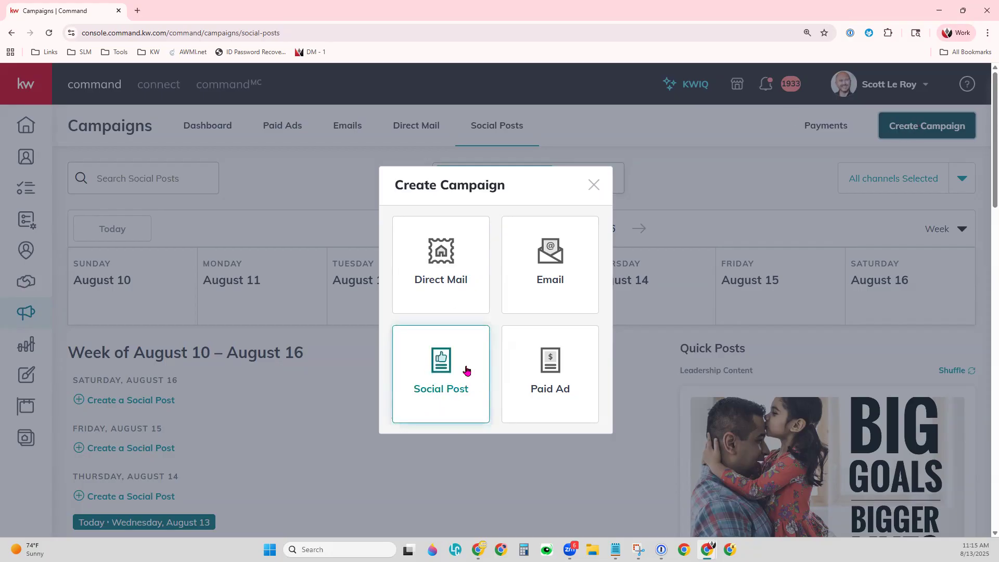
pyautogui.click(439, 378)
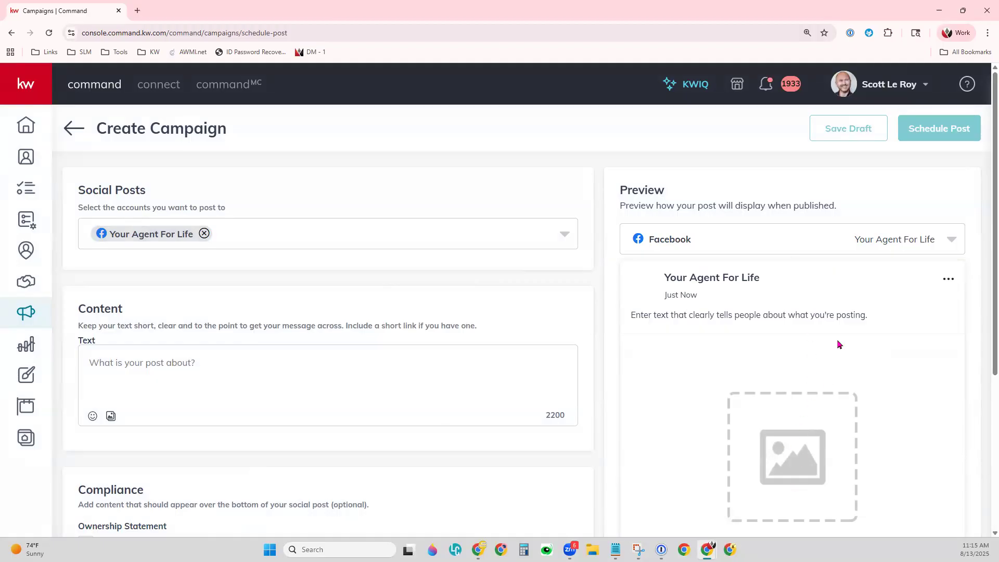
# Target Your Agent For Life on Facebook and Instagram plus Your Agent For Life 123 on Twitter.
pyautogui.click(952, 239)
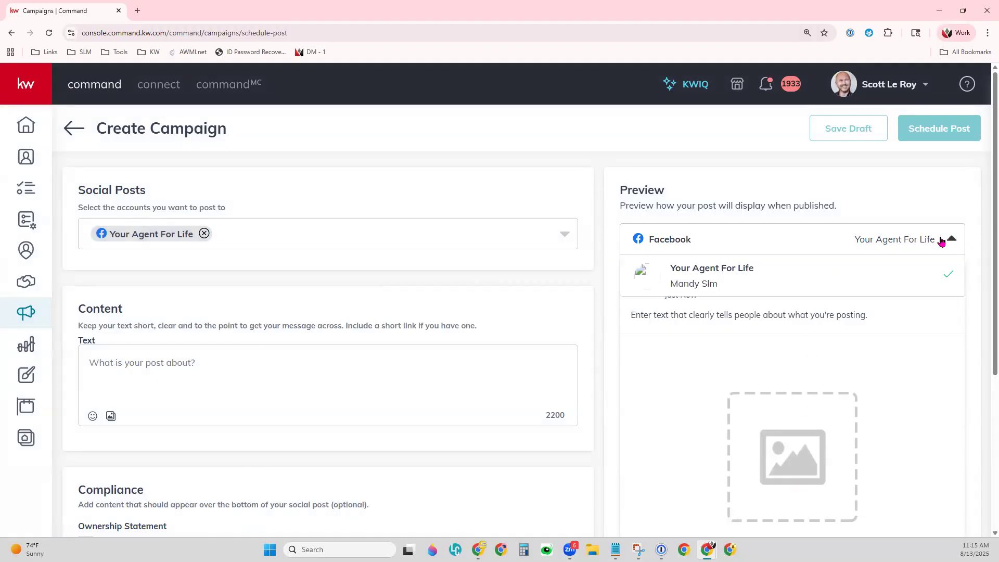
pyautogui.click(851, 198)
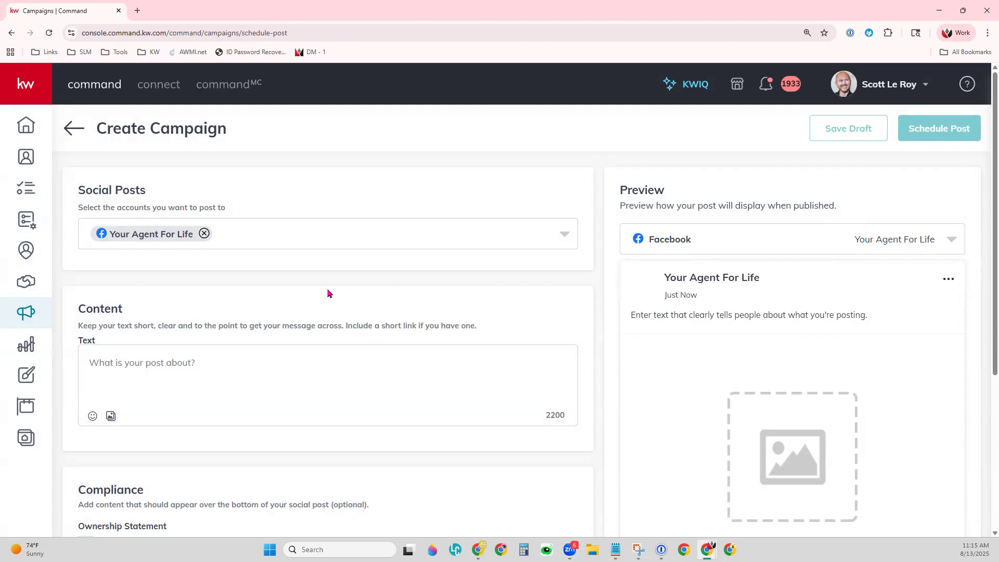
pyautogui.click(269, 229)
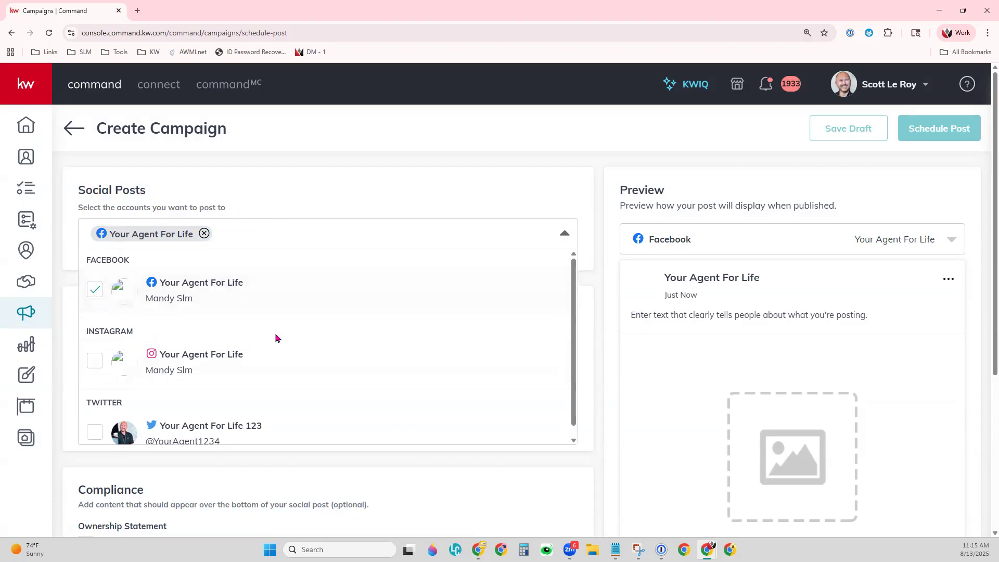
pyautogui.scroll(-1, 276, 338)
pyautogui.click(96, 350)
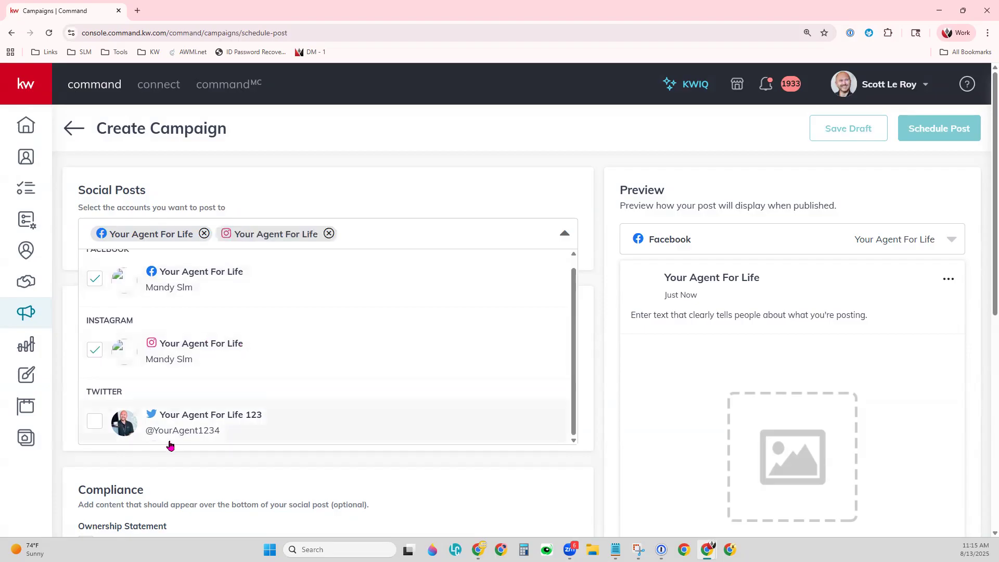
pyautogui.click(98, 424)
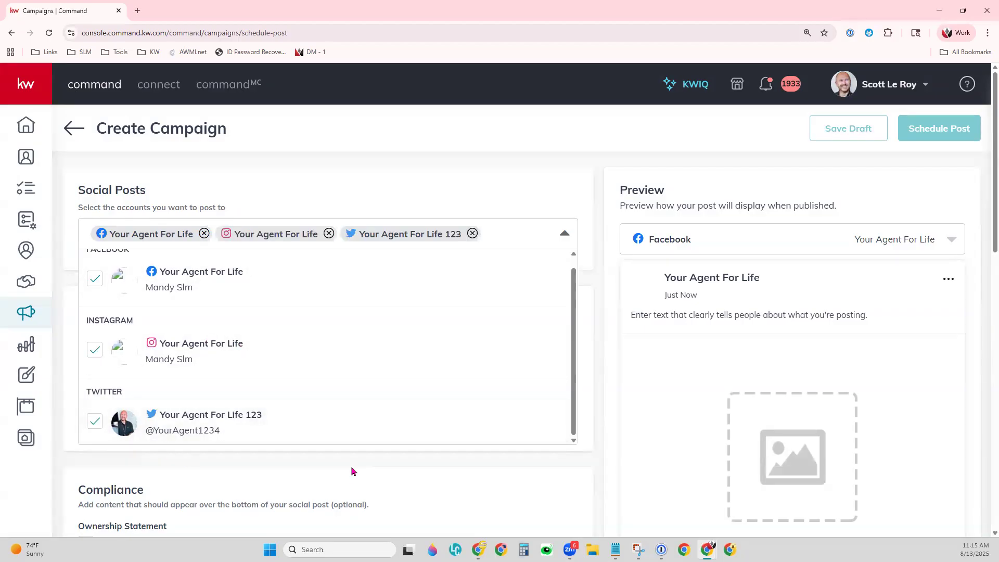
pyautogui.click(96, 284)
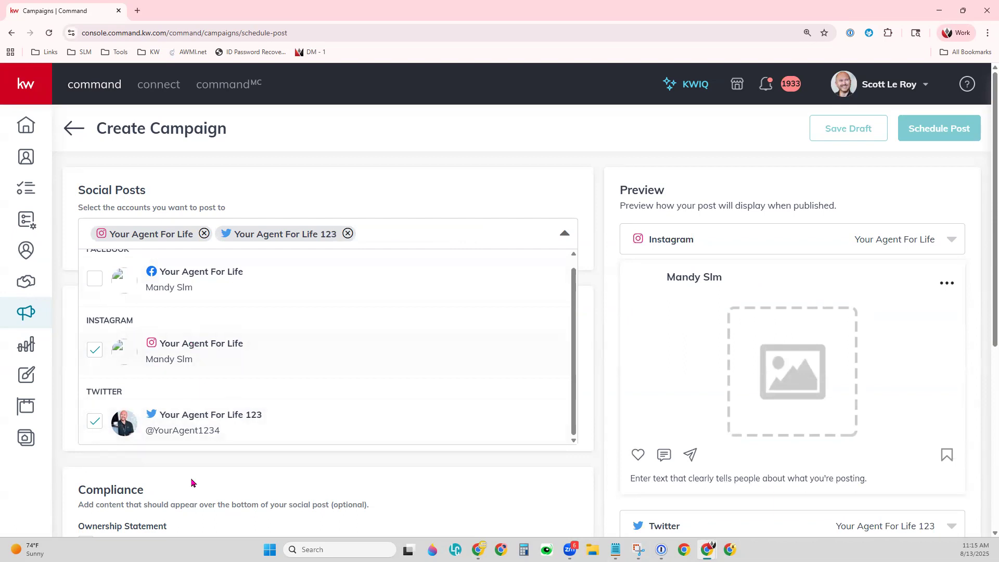
pyautogui.click(94, 355)
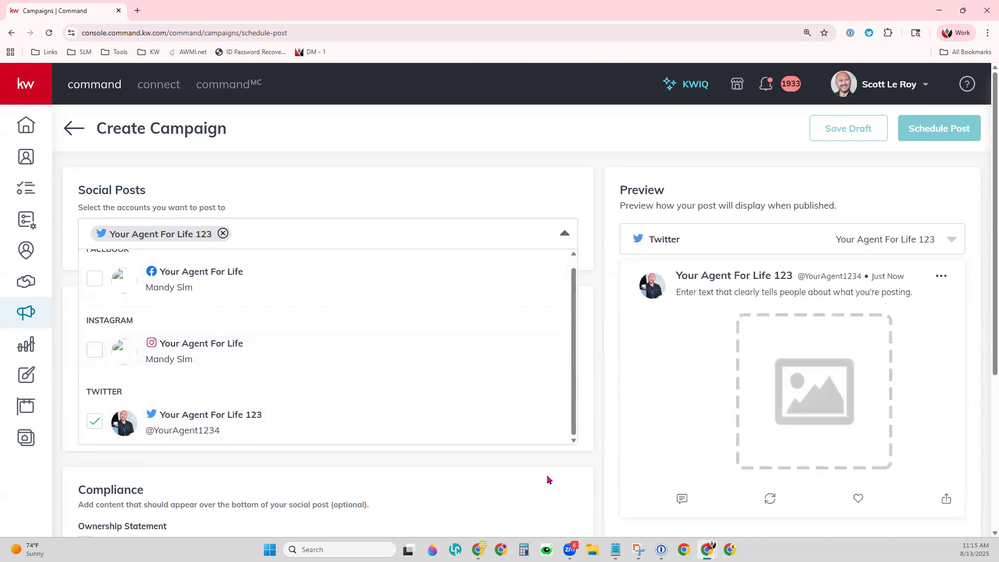
pyautogui.click(93, 280)
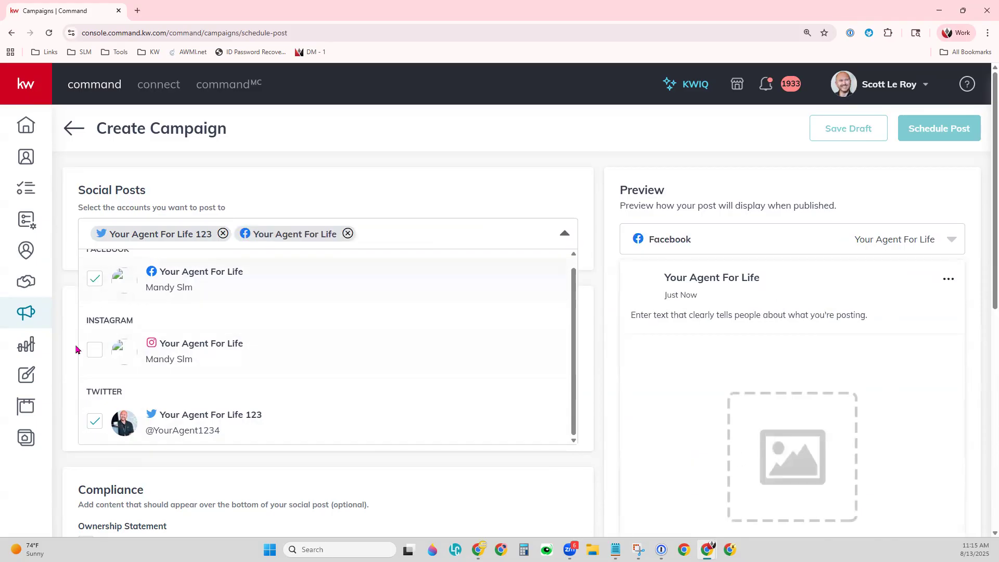
pyautogui.click(93, 350)
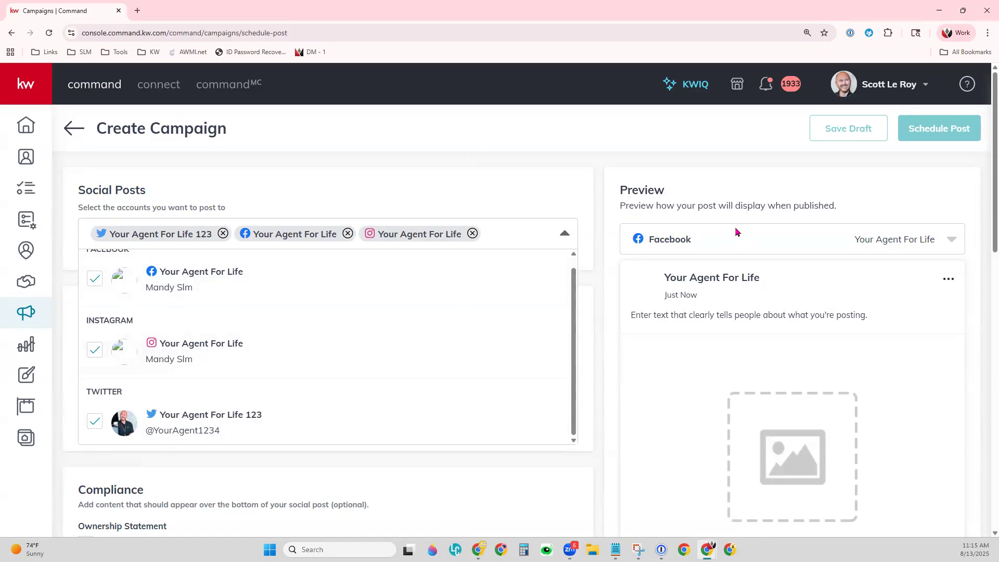
pyautogui.click(513, 192)
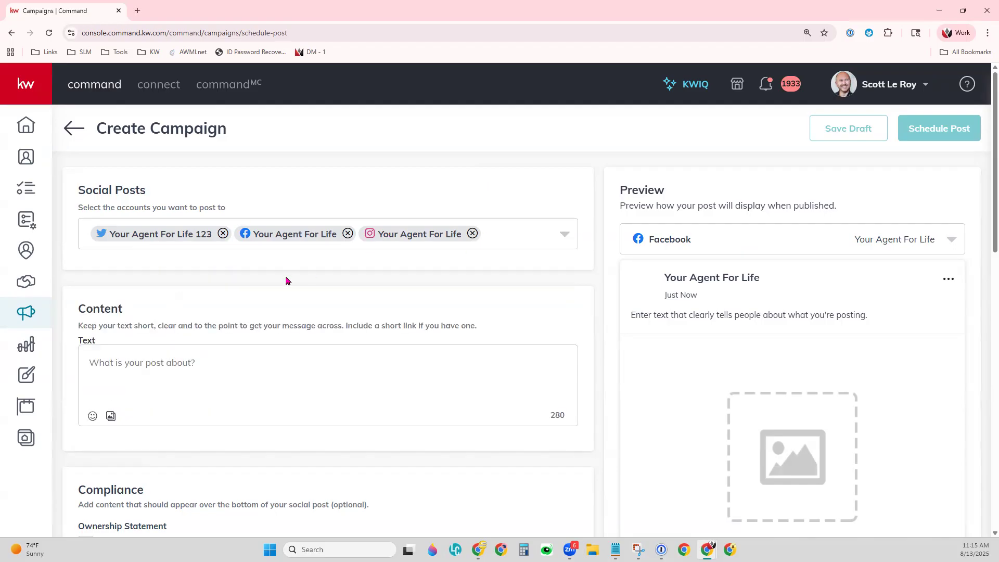
# Write 'Sample Text' with a heart-eyes emoji as the post content and add a media upload area.
pyautogui.scroll(-2, 292, 297)
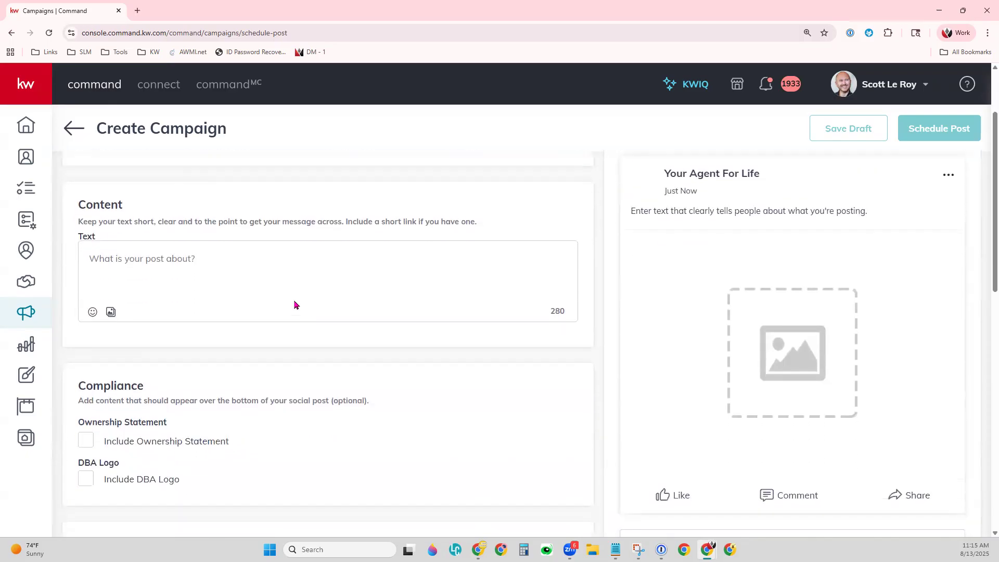
pyautogui.click(139, 251)
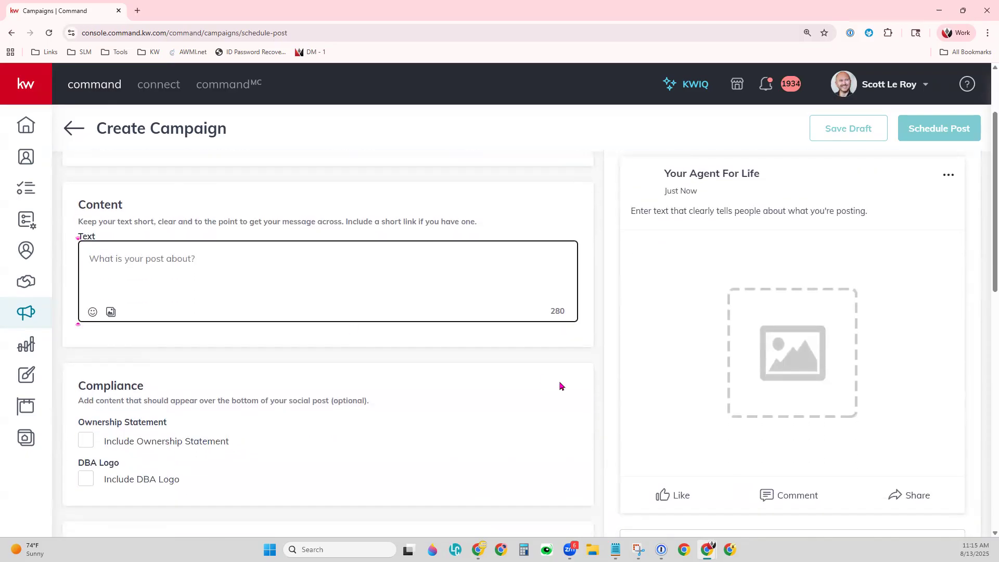
pyautogui.write('Sa')
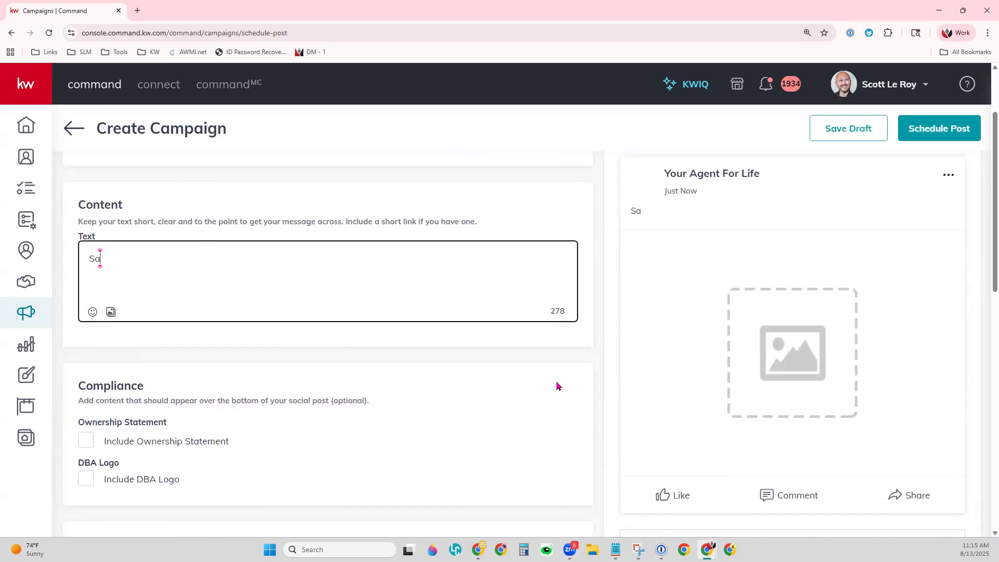
pyautogui.write('mple Text')
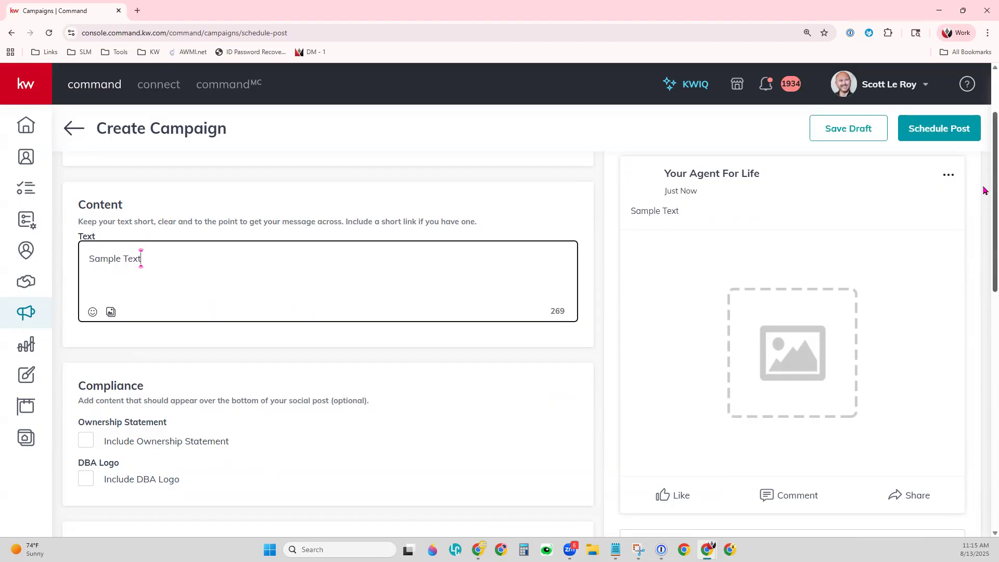
pyautogui.click(92, 312)
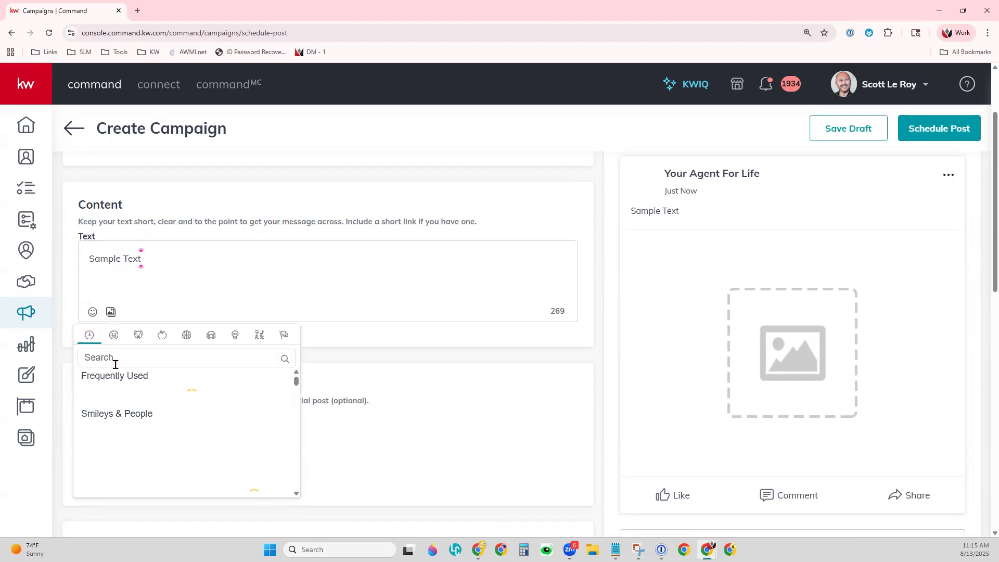
pyautogui.click(150, 395)
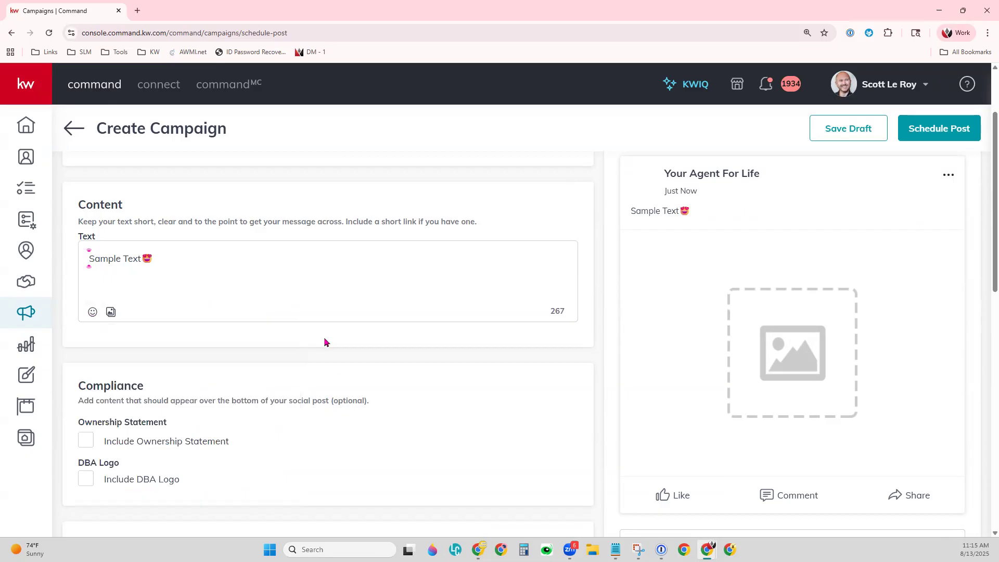
pyautogui.click(110, 312)
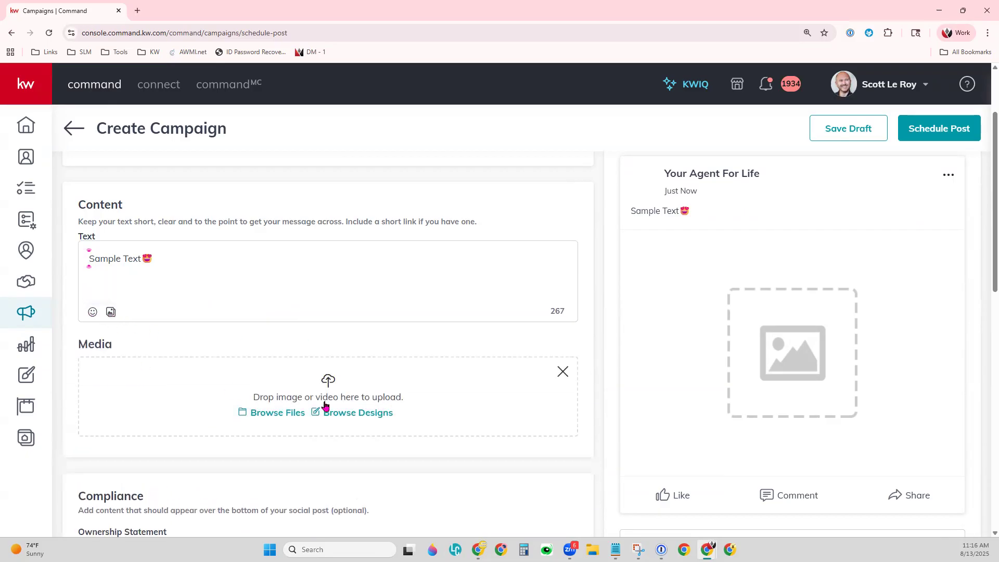
# Open the Designs library of 830 designs in a second tab beside the post draft.
pyautogui.click(269, 424)
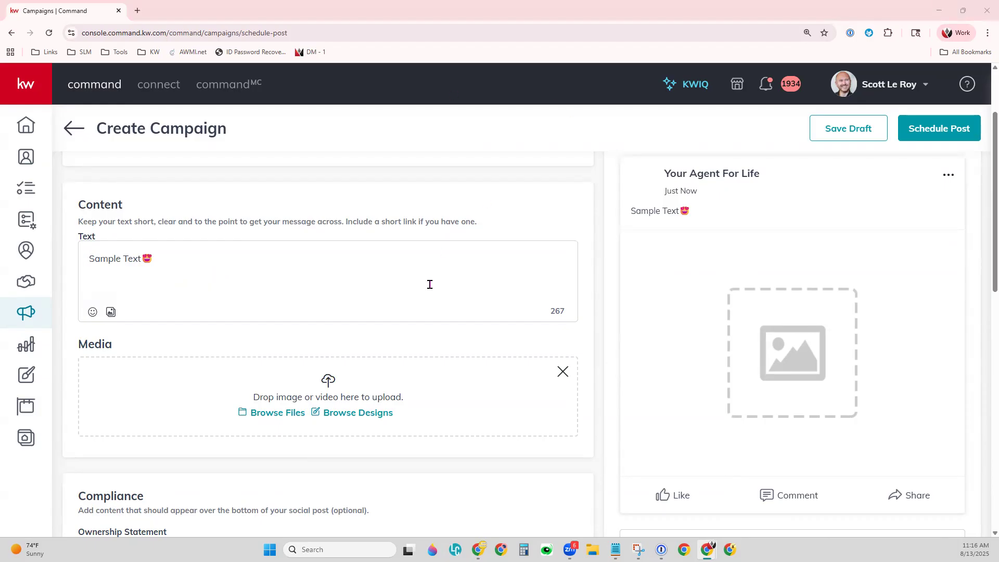
pyautogui.middleClick(28, 379)
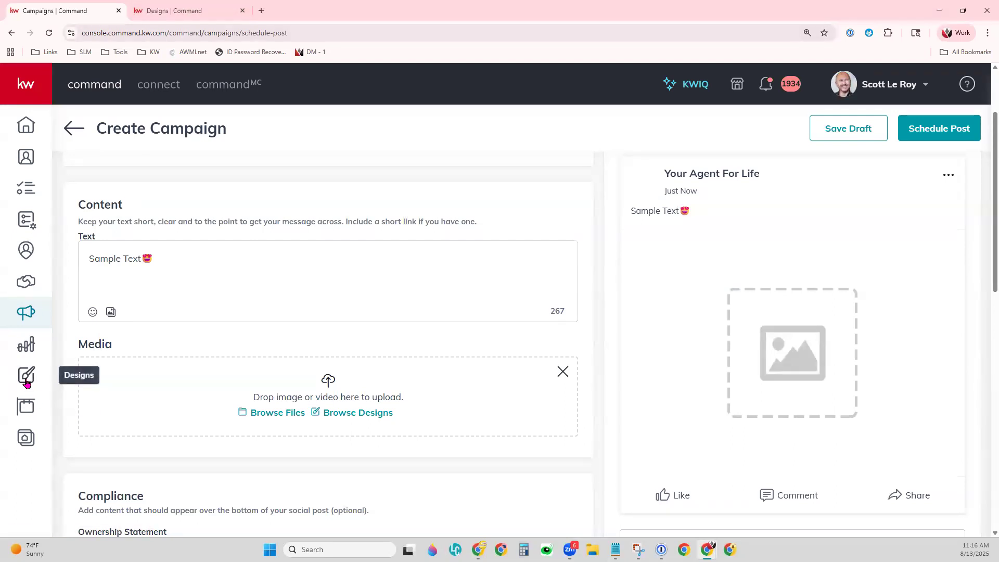
pyautogui.click(185, 15)
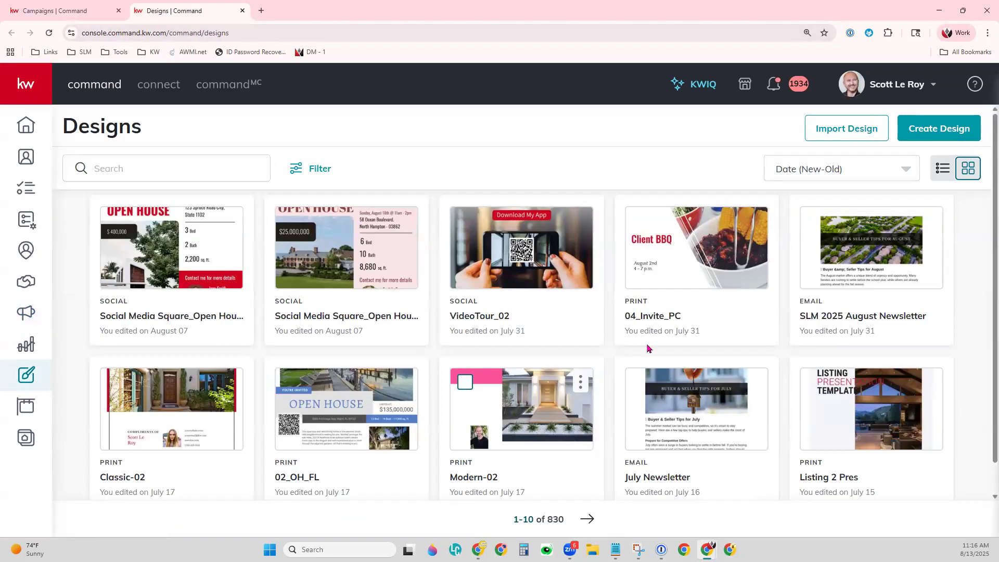
# Start a new Social design to reach the Webrand Mega Agent Camp 2025 templates.
pyautogui.click(922, 130)
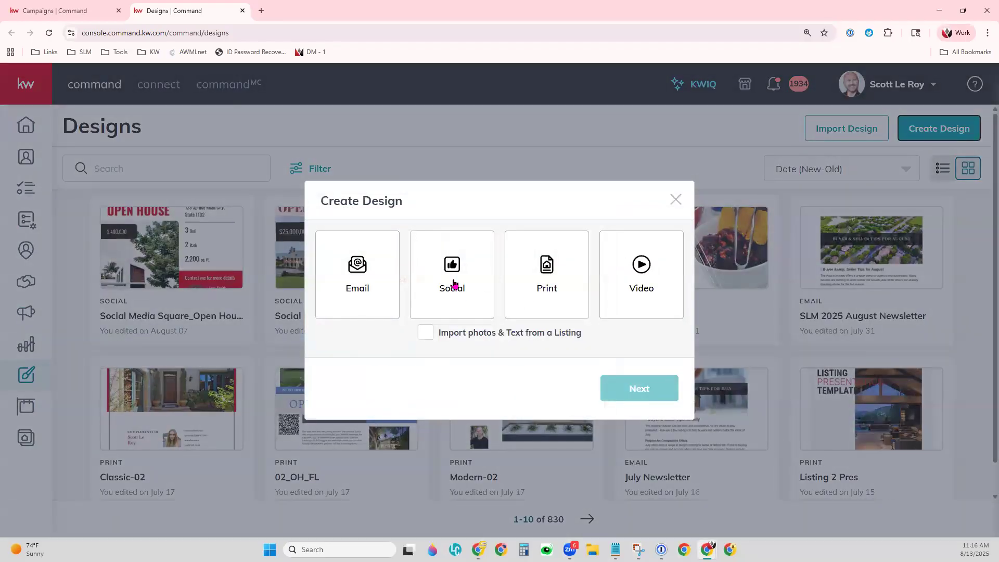
pyautogui.click(454, 283)
pyautogui.click(636, 396)
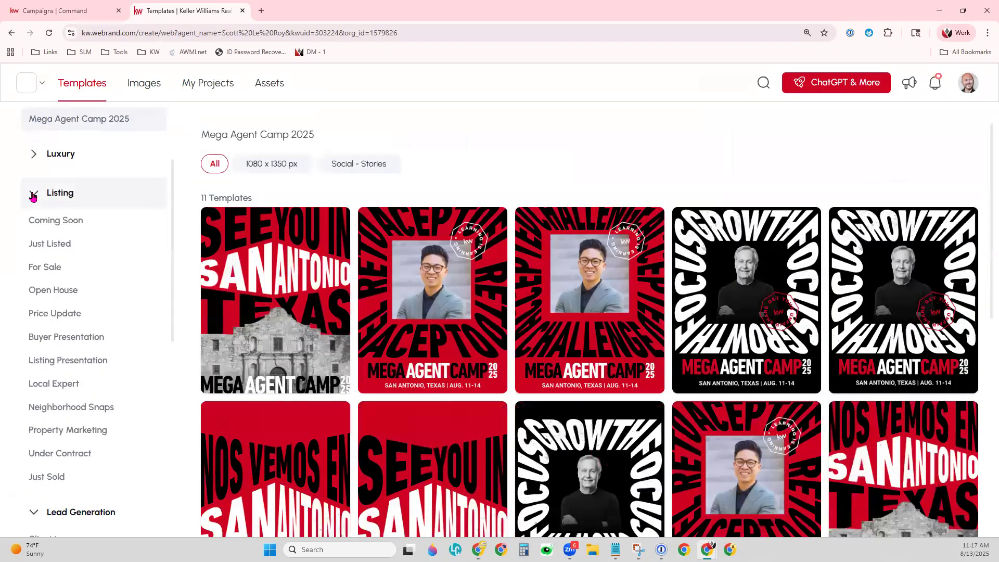
# Browse the Lead Generation Market Expert templates filtered to Social - Square.
pyautogui.click(32, 194)
pyautogui.click(29, 234)
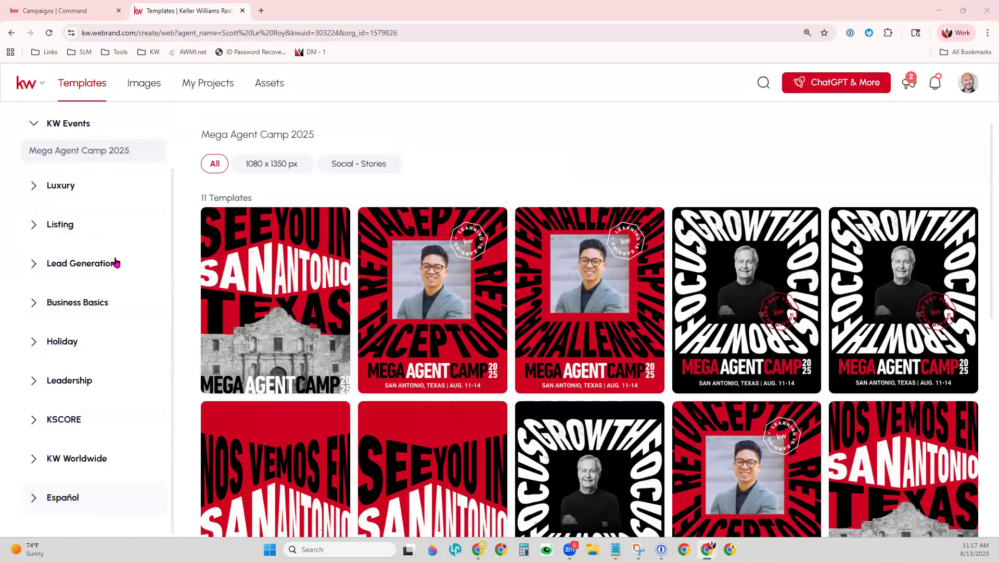
pyautogui.click(40, 273)
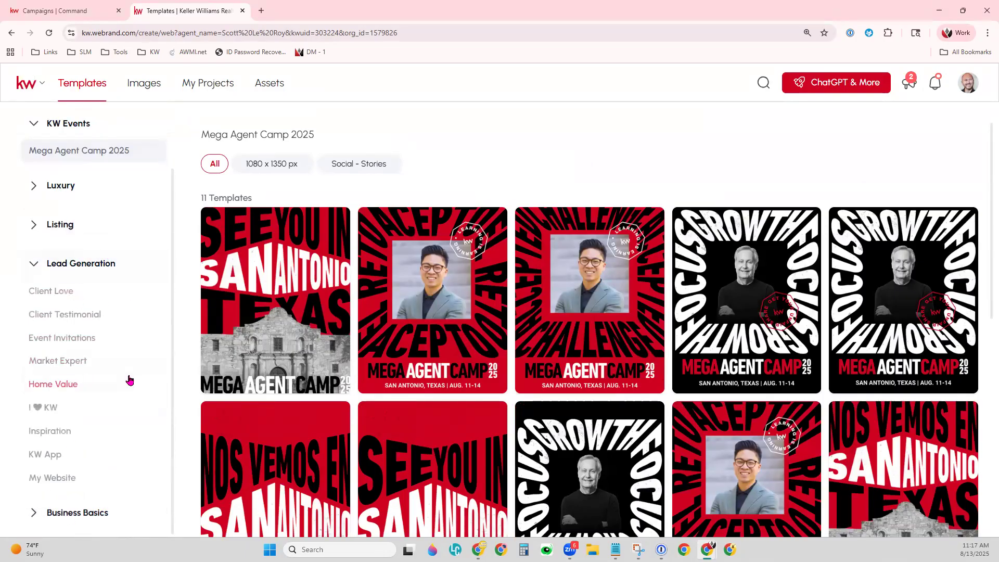
pyautogui.scroll(-1, 130, 380)
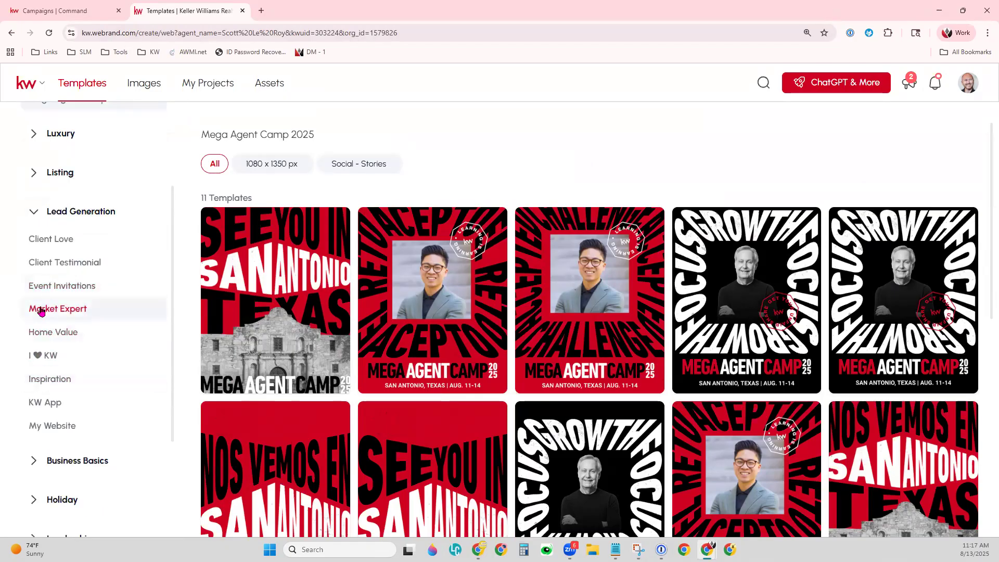
pyautogui.click(39, 308)
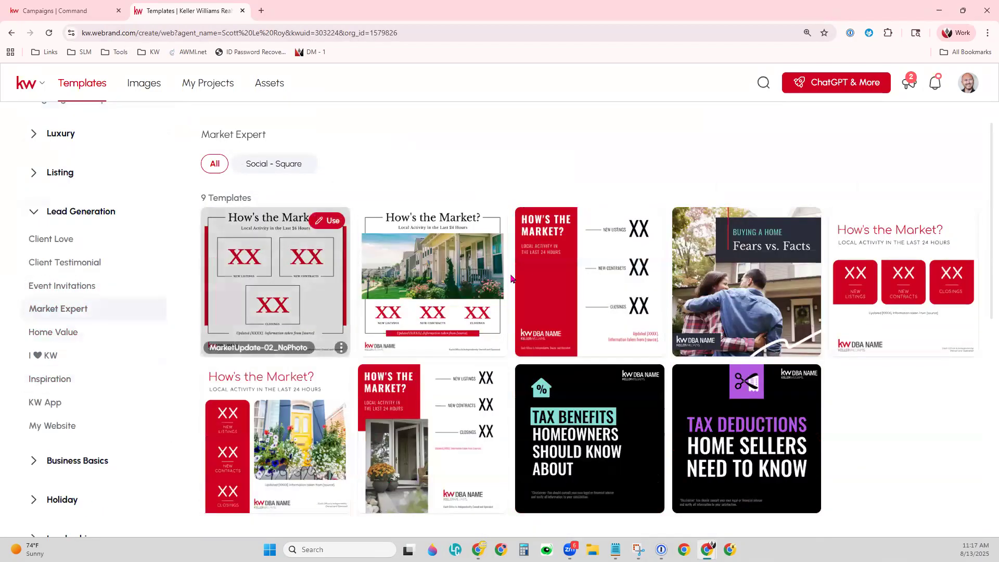
pyautogui.click(257, 167)
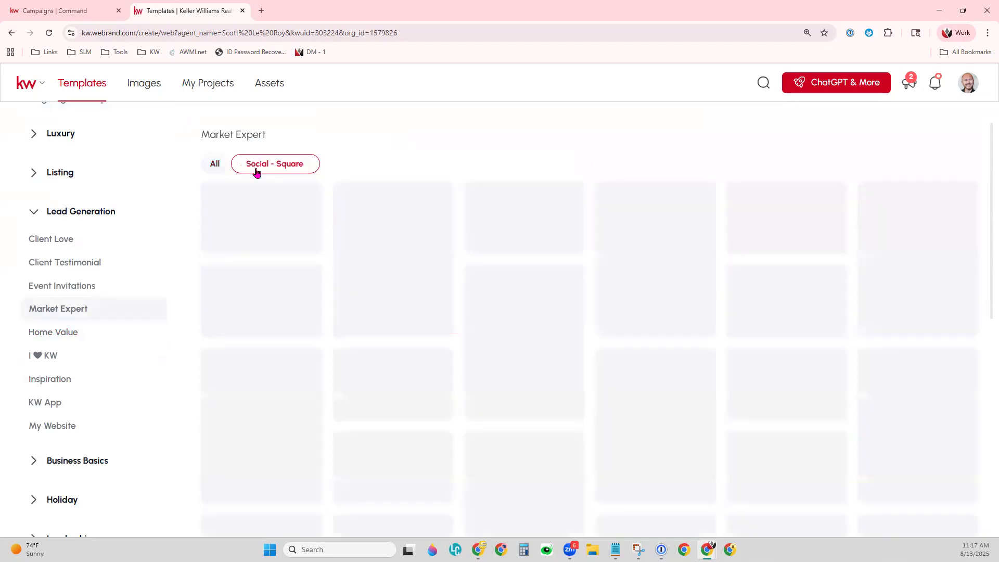
# Open the Just Listed collection under Listing, showing 73 templates.
pyautogui.scroll(-1, 520, 318)
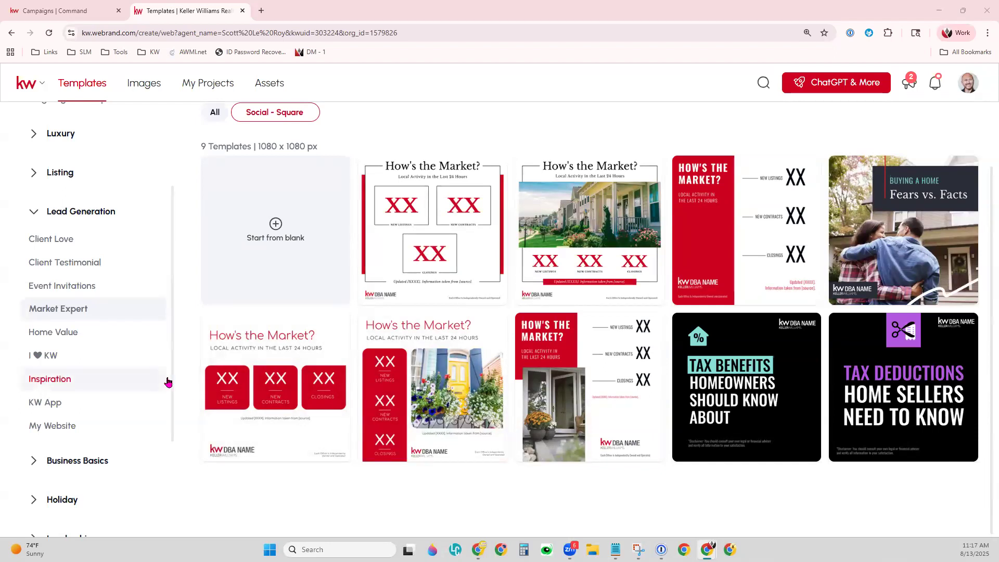
pyautogui.scroll(3, 84, 407)
pyautogui.click(64, 280)
pyautogui.click(100, 336)
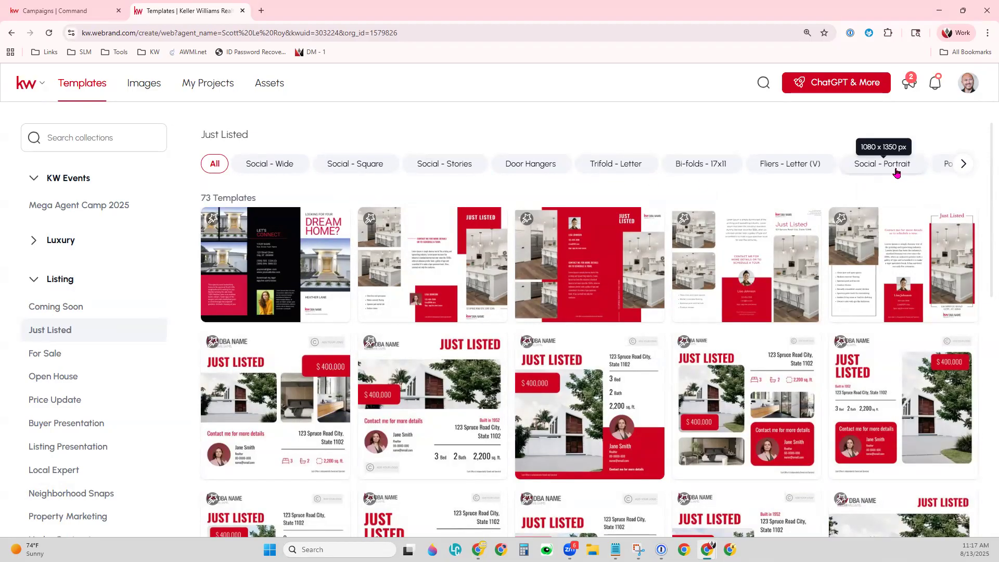
# Filter Just Listed to Social - Square, then close the template gallery tab.
pyautogui.click(344, 166)
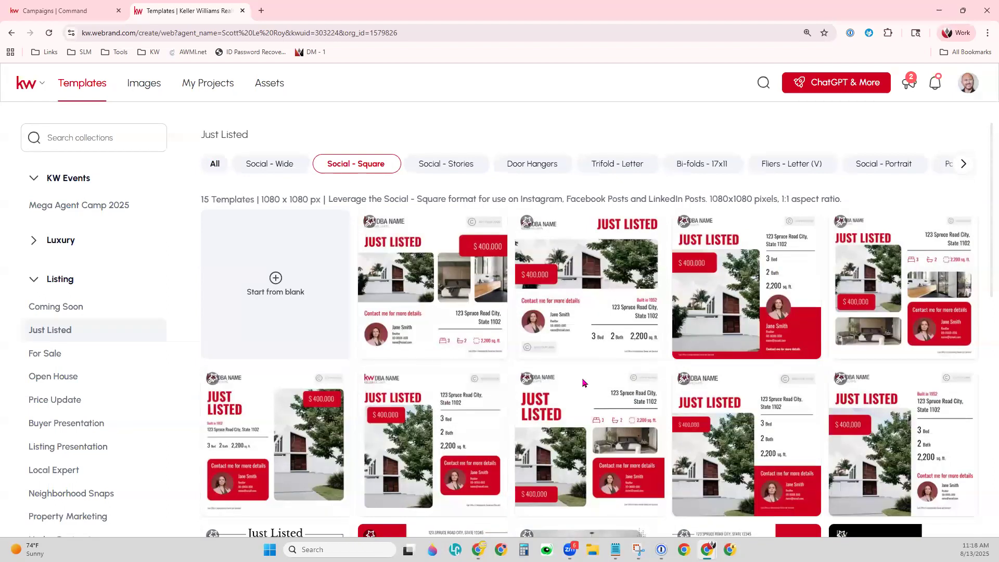
pyautogui.moveTo(963, 405)
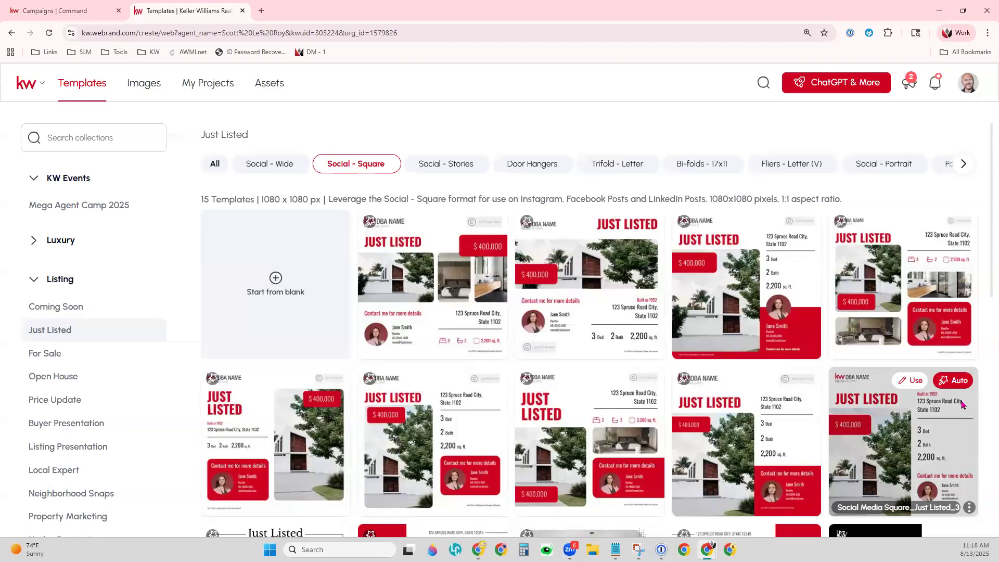
pyautogui.click(242, 11)
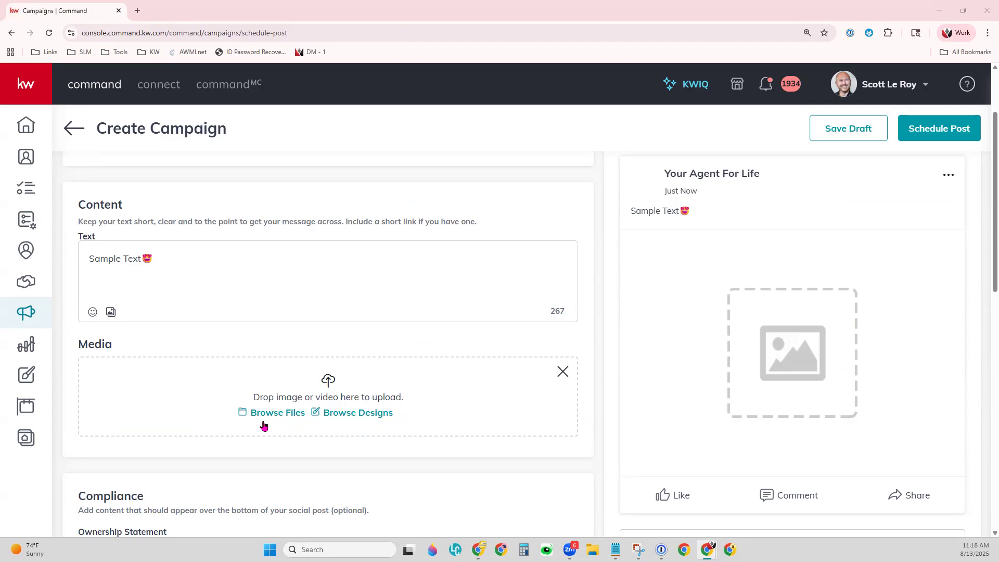
# Include the ownership statement and a right-placed DBA logo in the post's compliance settings.
pyautogui.scroll(-4, 264, 425)
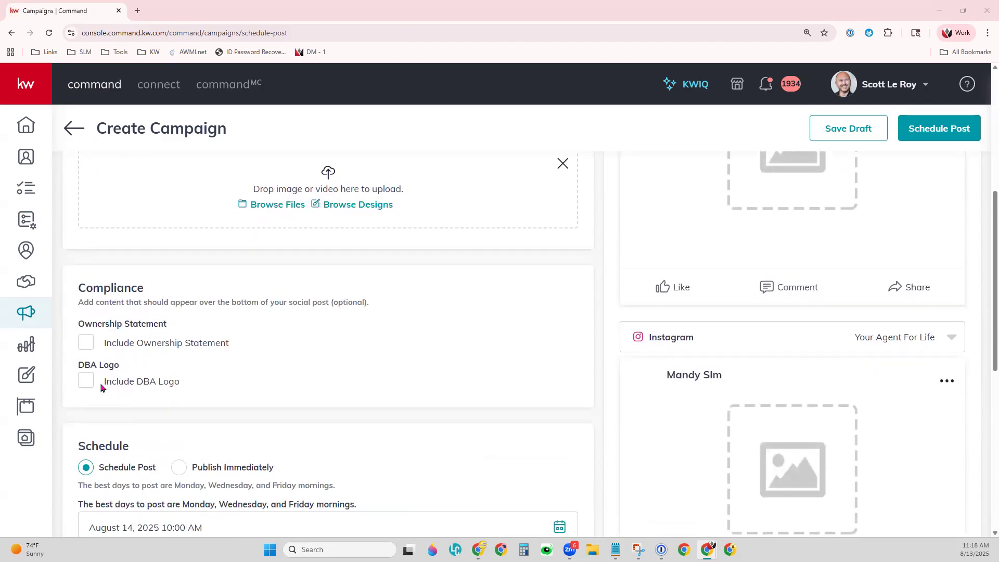
pyautogui.click(87, 344)
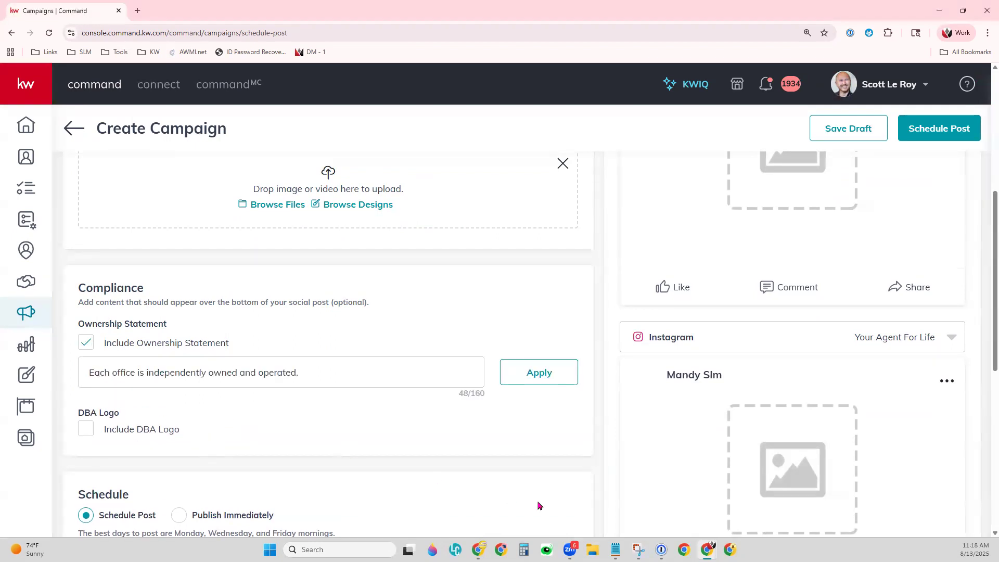
pyautogui.click(363, 356)
pyautogui.click(90, 430)
pyautogui.scroll(-2, 255, 440)
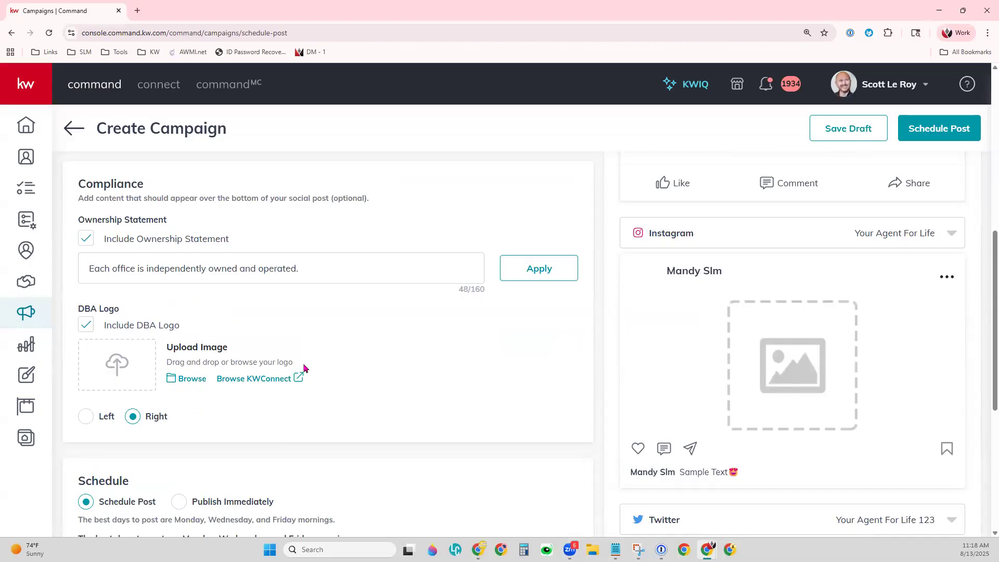
pyautogui.scroll(-4, 311, 345)
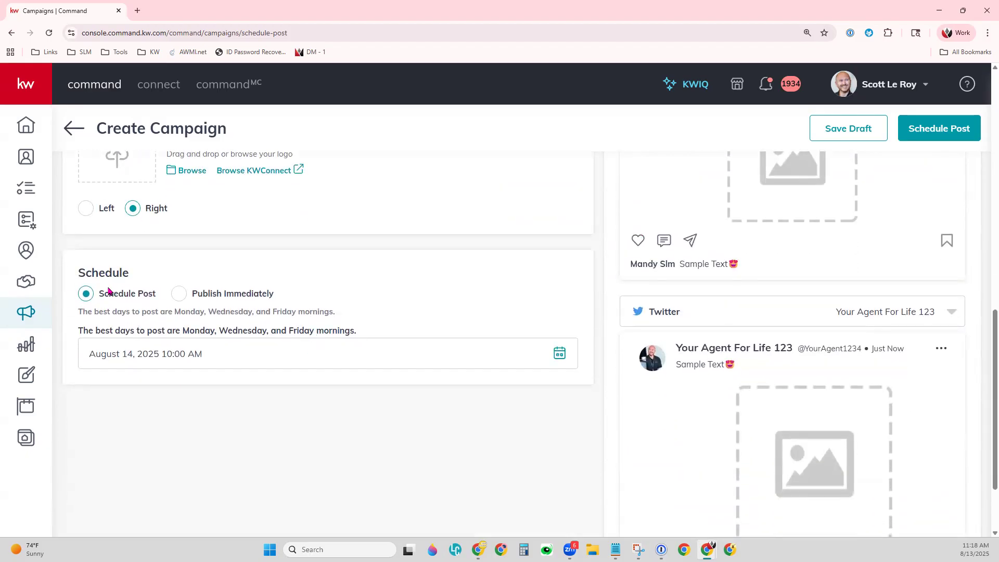
# Keep the post on Schedule Post and move its date from August 14 to August 28, 2025.
pyautogui.click(196, 293)
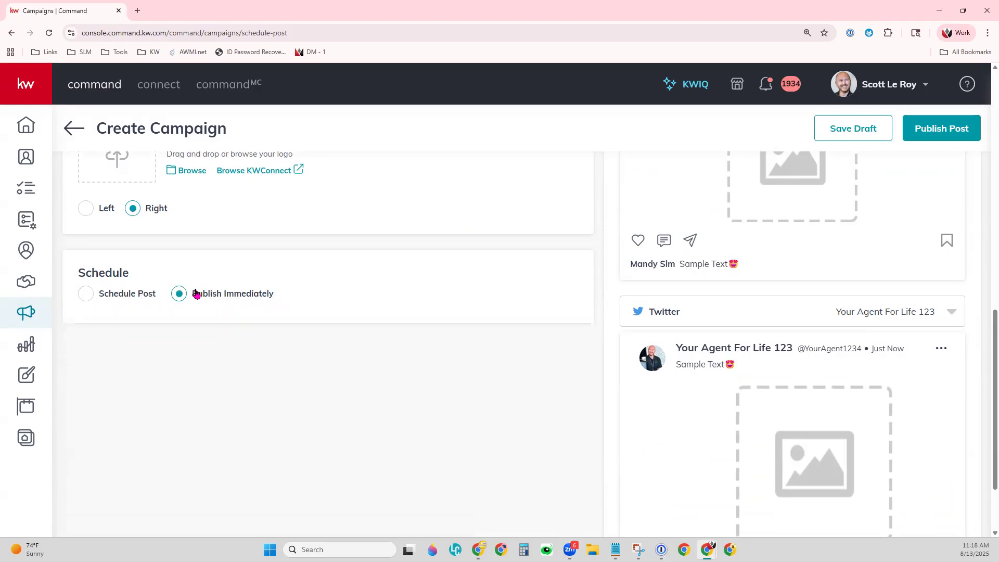
pyautogui.click(118, 293)
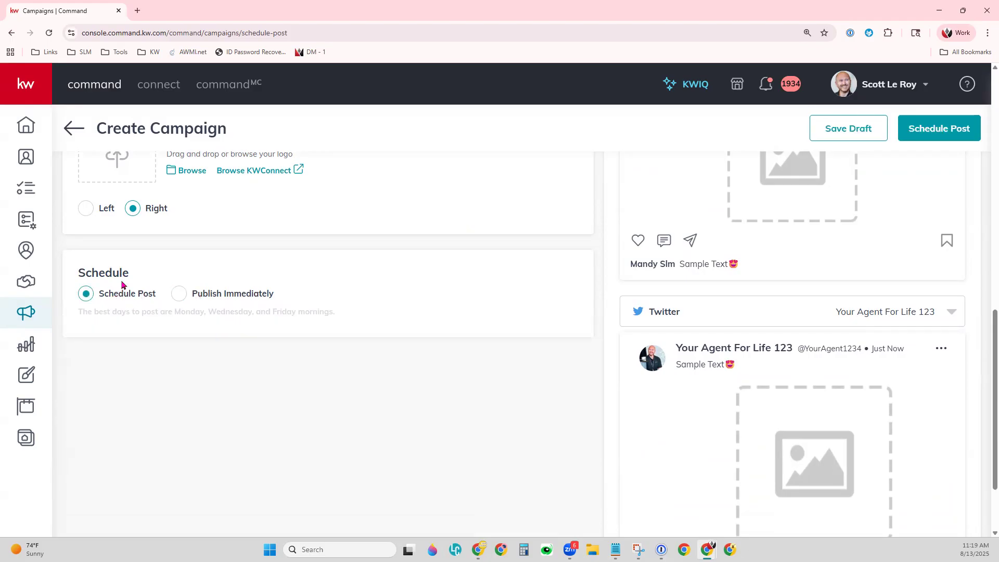
pyautogui.click(279, 359)
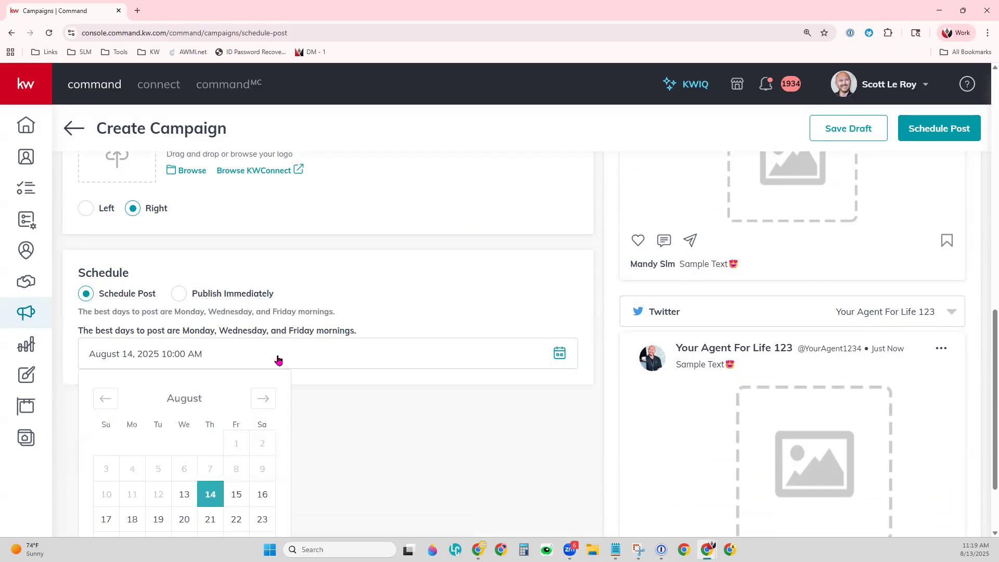
pyautogui.scroll(-2, 319, 401)
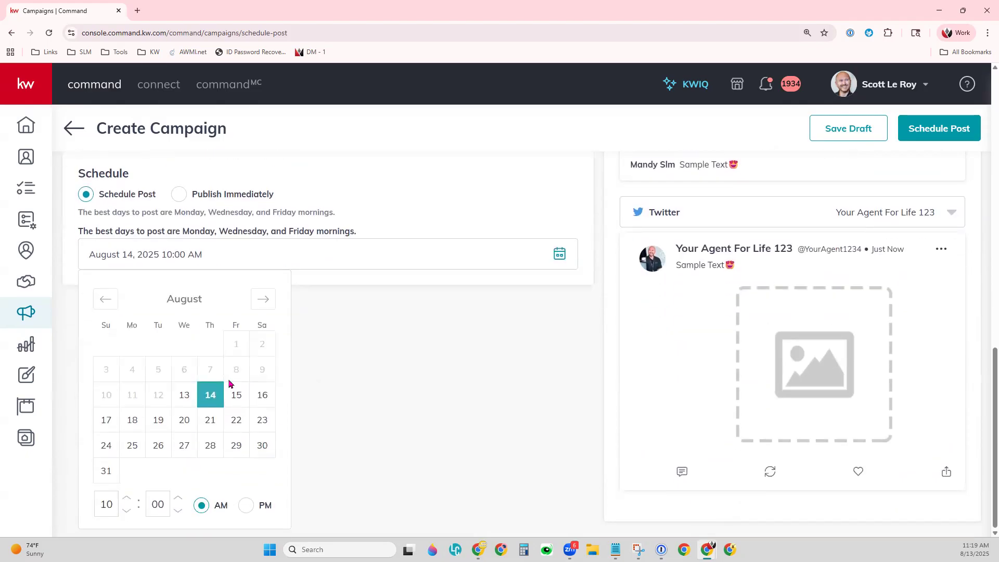
pyautogui.click(210, 450)
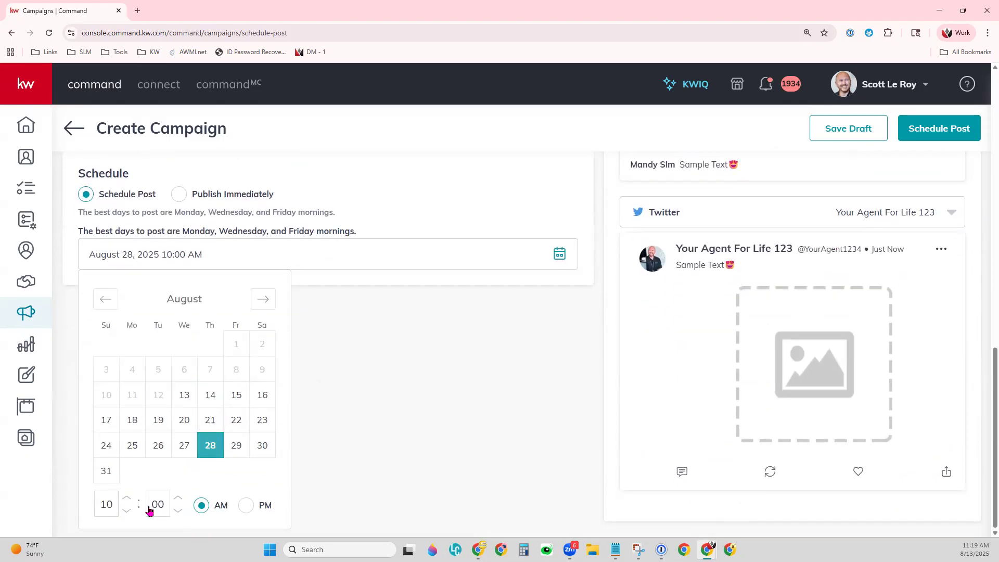
pyautogui.scroll(5, 432, 424)
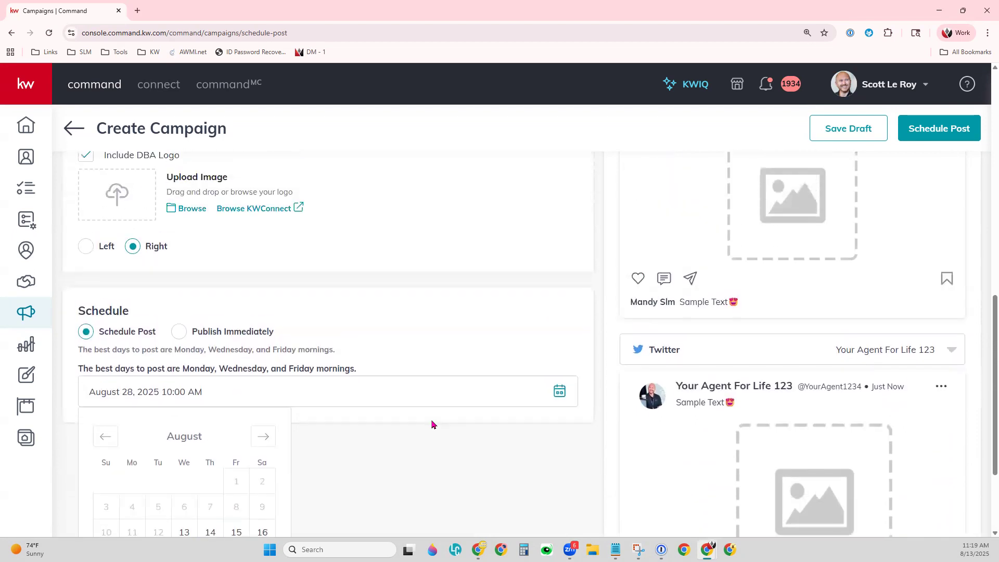
pyautogui.scroll(5, 432, 424)
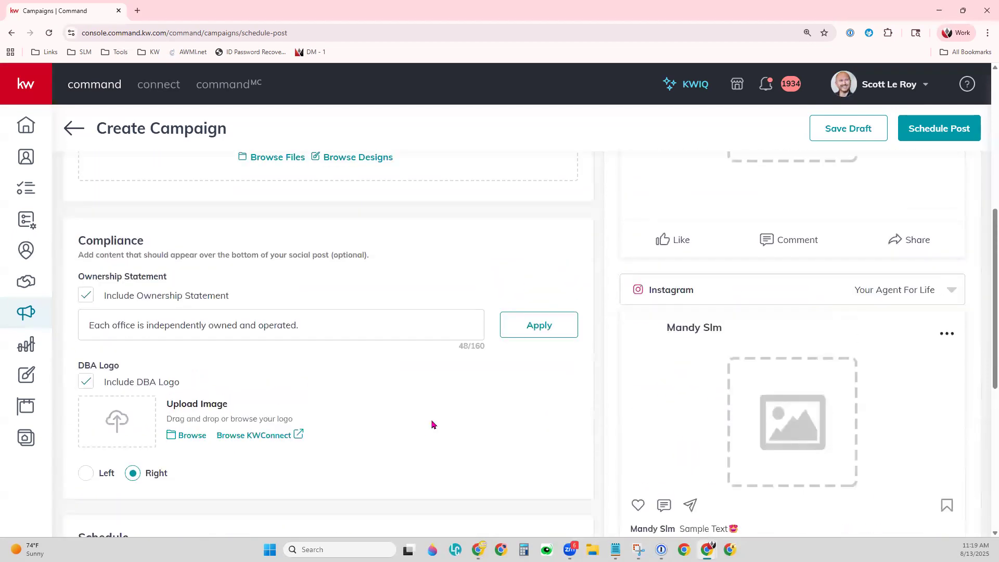
pyautogui.scroll(4, 432, 424)
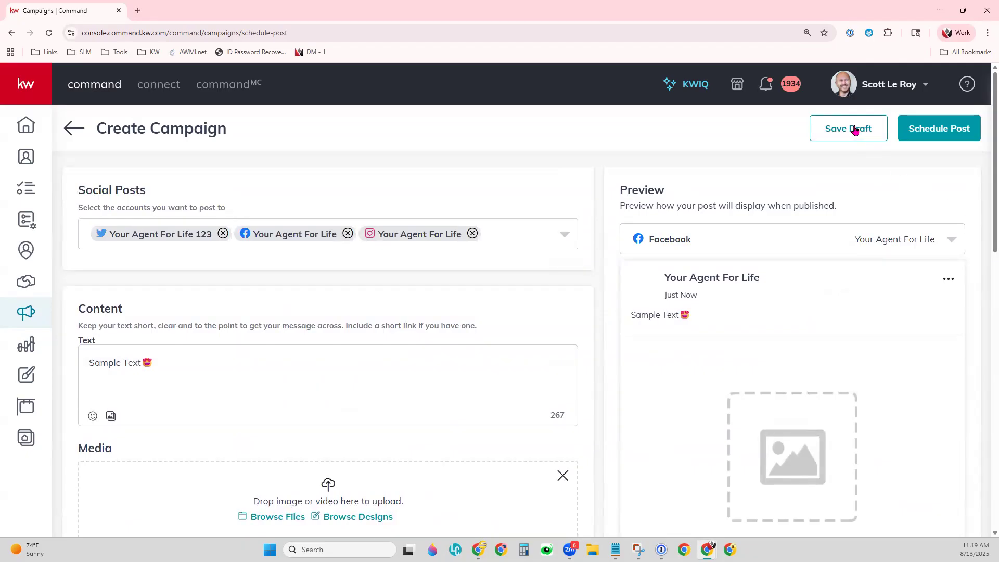
pyautogui.click(900, 245)
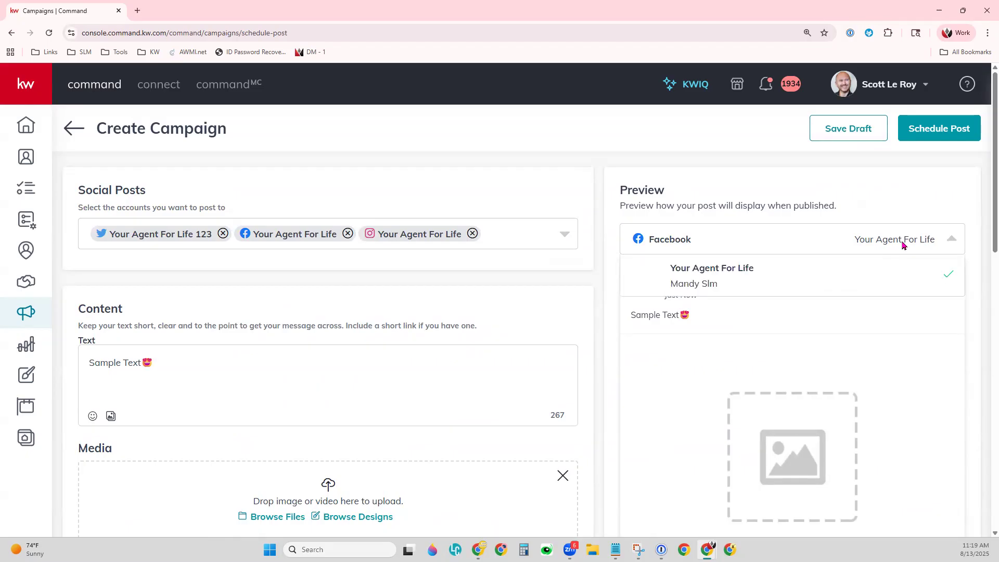
pyautogui.click(903, 245)
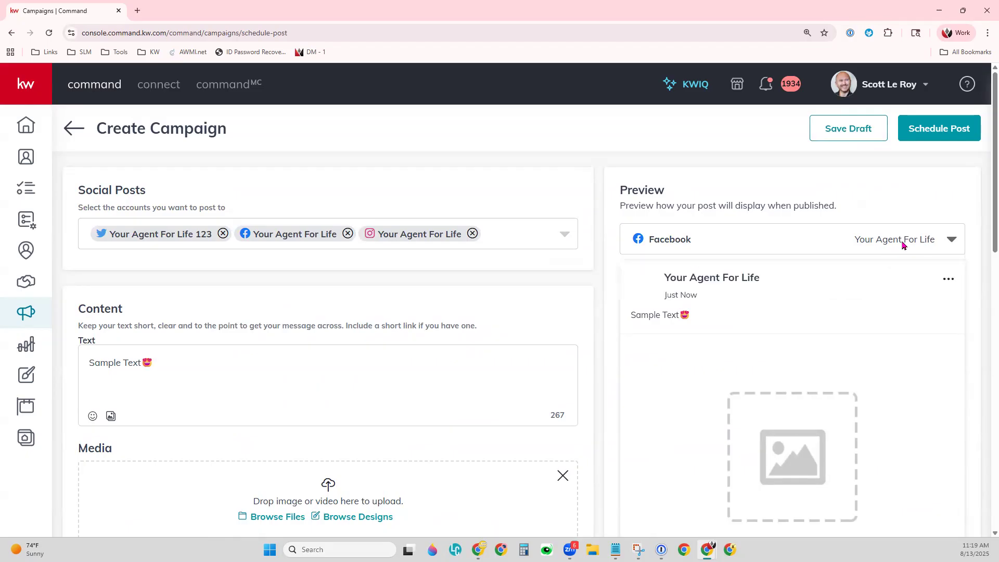
pyautogui.scroll(-8, 858, 248)
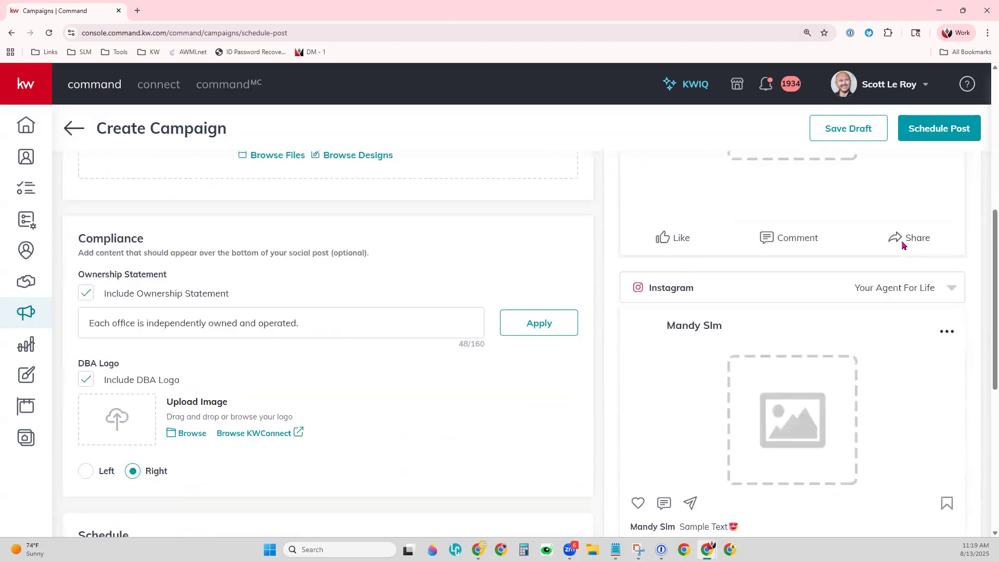
pyautogui.scroll(-5, 919, 368)
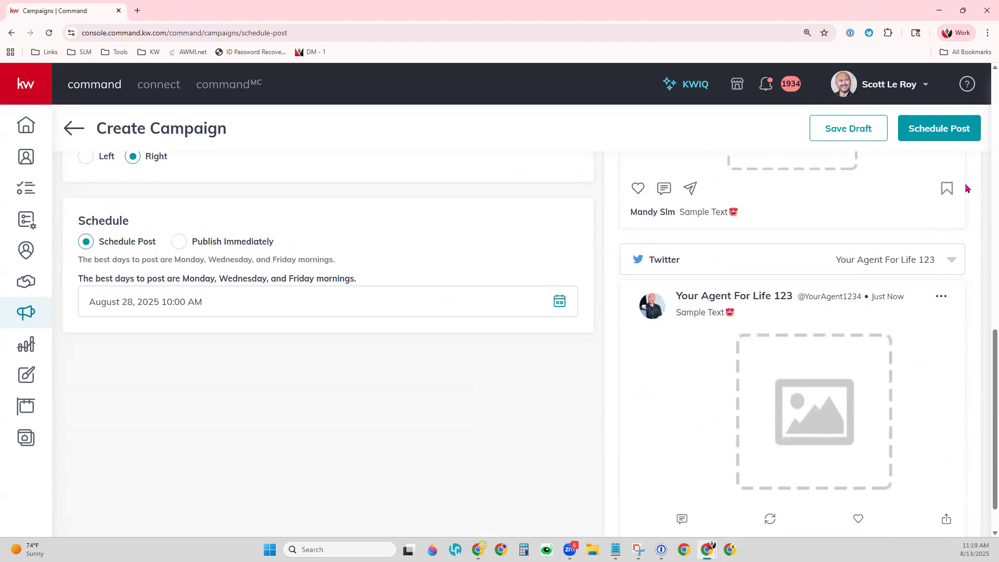
pyautogui.click(952, 124)
pyautogui.scroll(4, 414, 384)
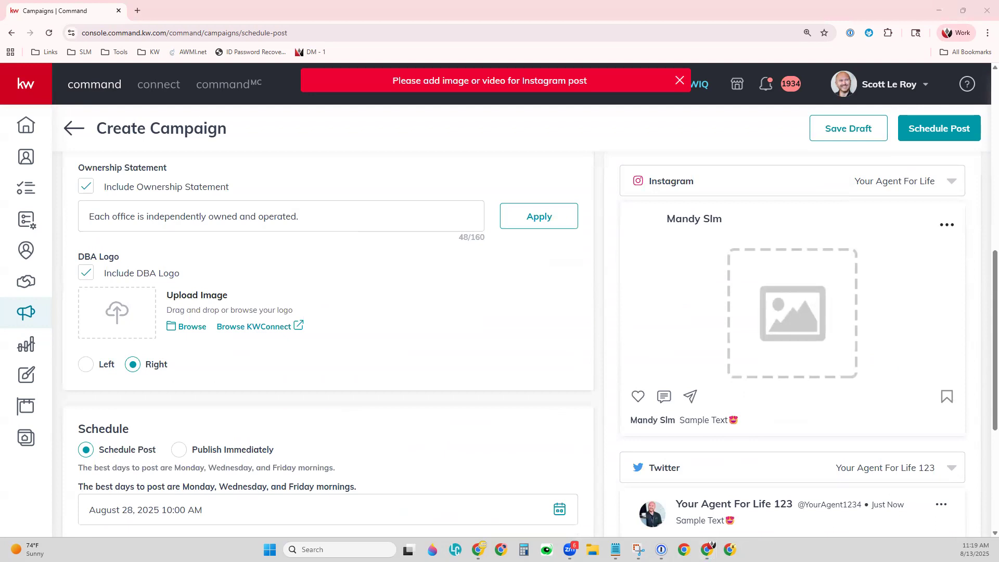
pyautogui.moveTo(511, 88); pyautogui.dragTo(0, 104)
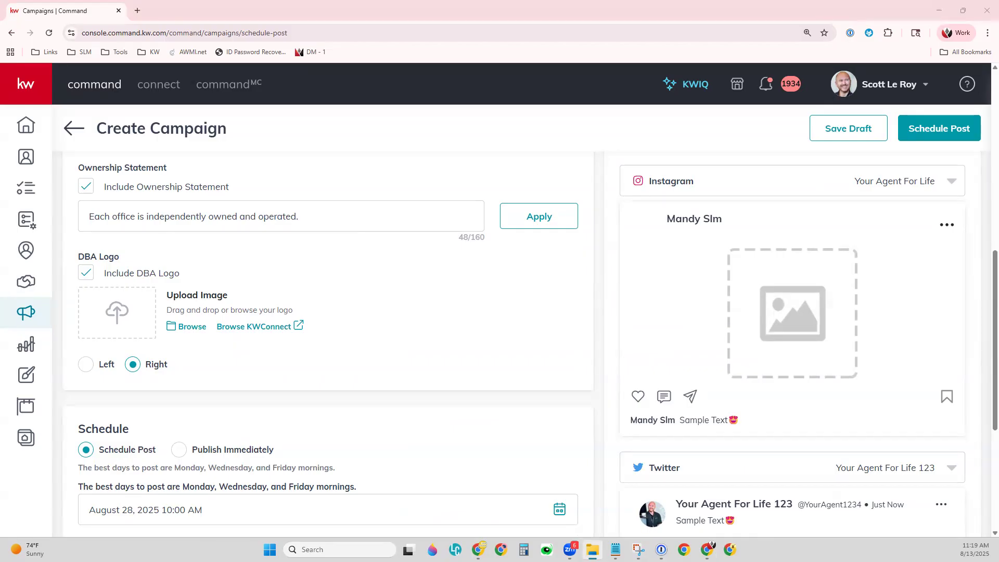
pyautogui.click(189, 326)
pyautogui.click(689, 262)
pyautogui.scroll(4, 348, 339)
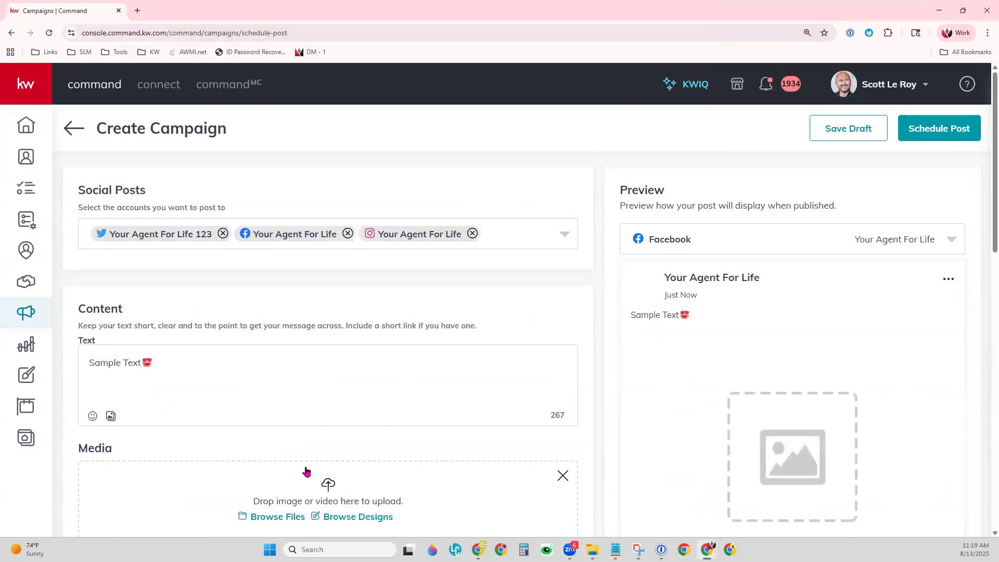
# Add the Kitchen image file as the post's media.
pyautogui.scroll(-3, 306, 458)
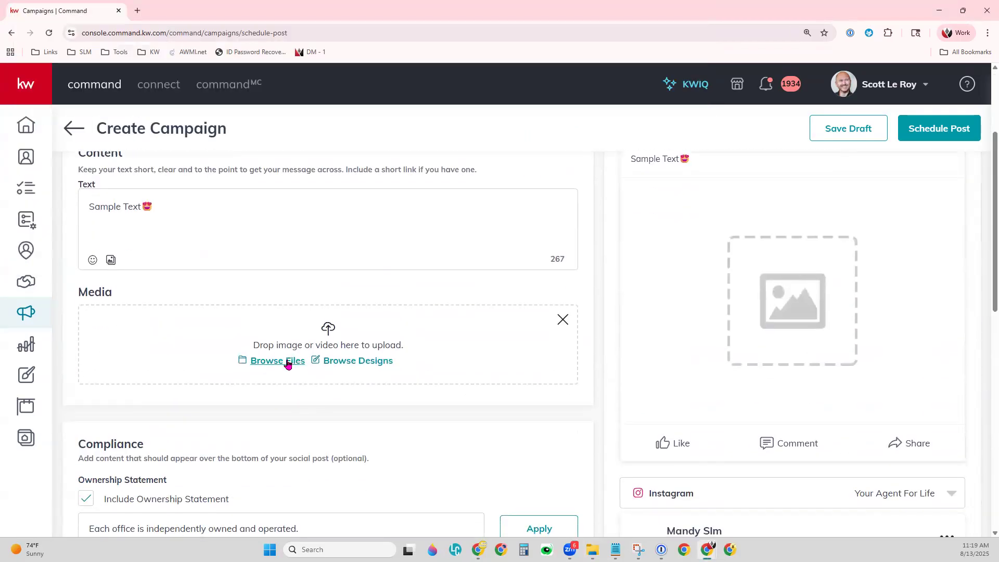
pyautogui.click(266, 364)
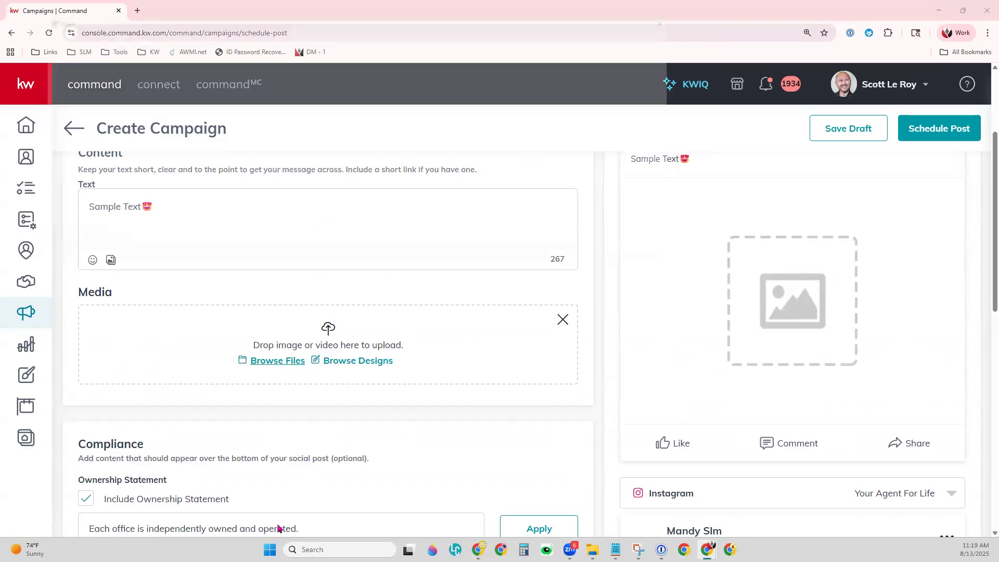
pyautogui.doubleClick(177, 99)
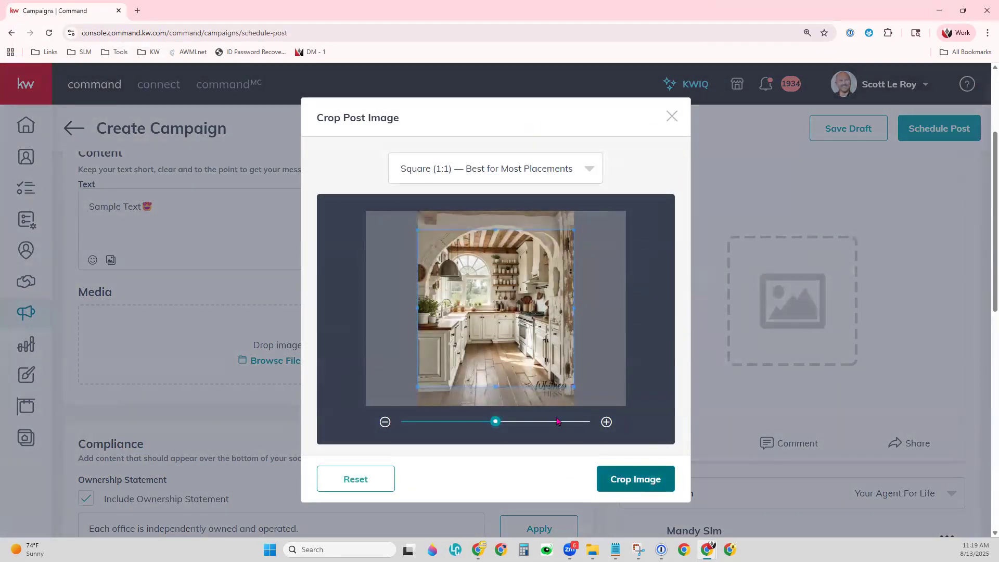
# Resize and position the square crop box on the kitchen photo and crop it.
pyautogui.moveTo(574, 389); pyautogui.dragTo(581, 431)
pyautogui.moveTo(520, 320); pyautogui.dragTo(492, 276)
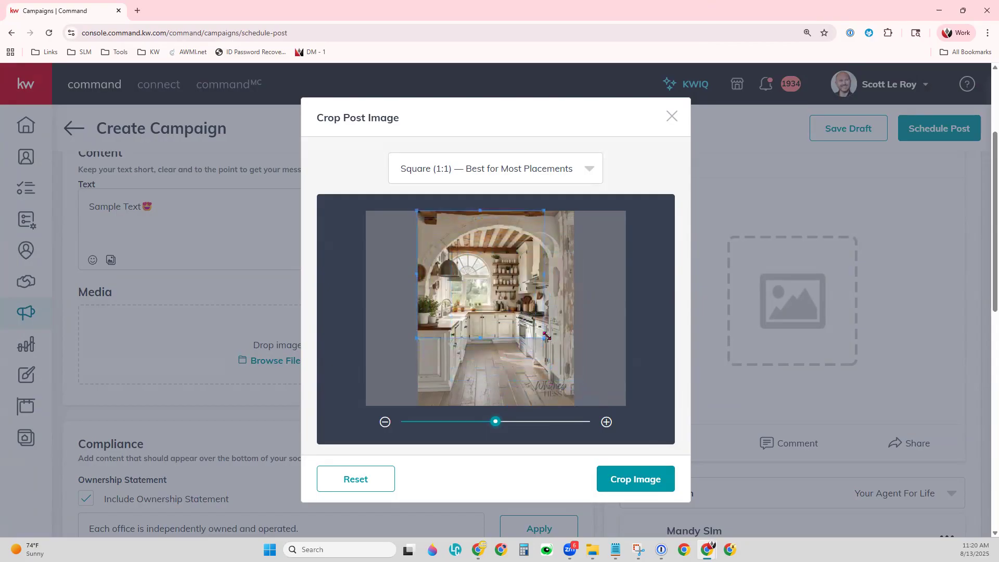
pyautogui.moveTo(547, 341); pyautogui.dragTo(578, 373)
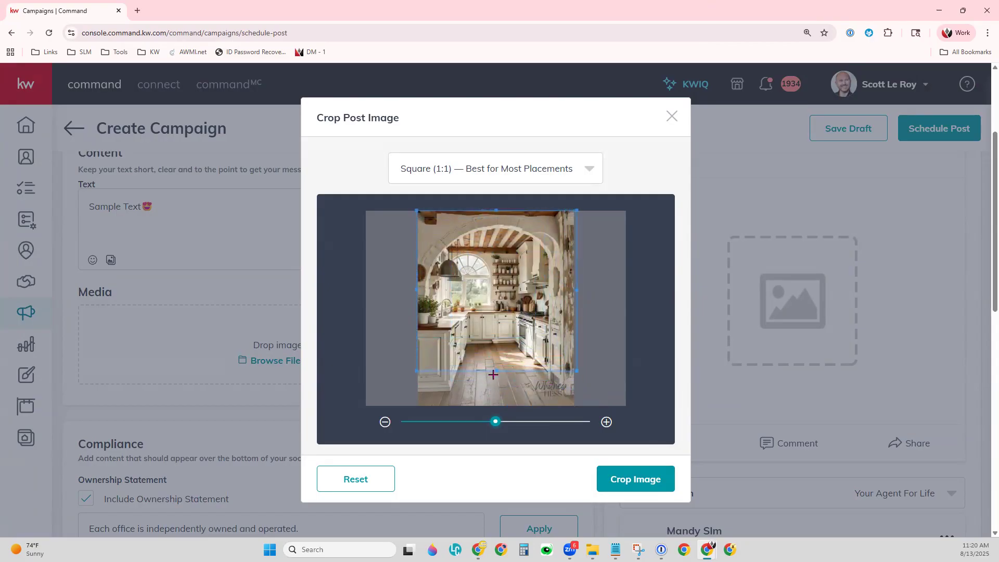
pyautogui.moveTo(502, 322); pyautogui.dragTo(502, 336)
pyautogui.click(611, 481)
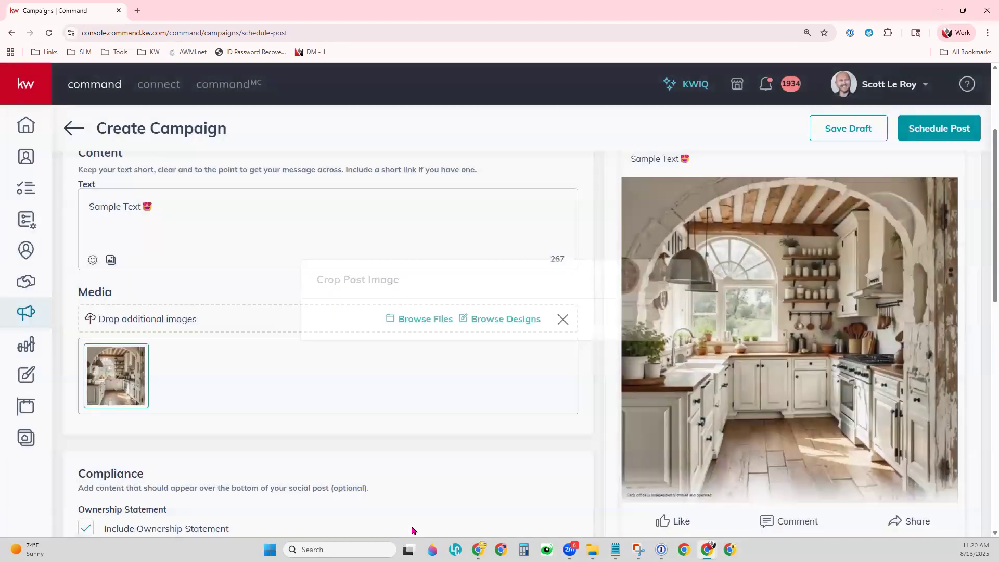
pyautogui.scroll(-7, 751, 376)
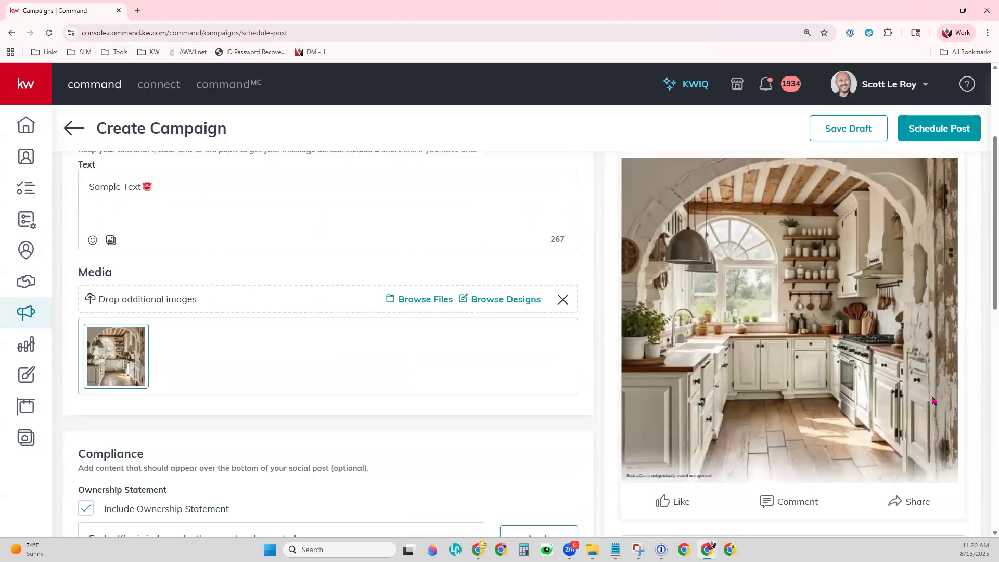
pyautogui.scroll(4, 932, 400)
pyautogui.scroll(6, 932, 400)
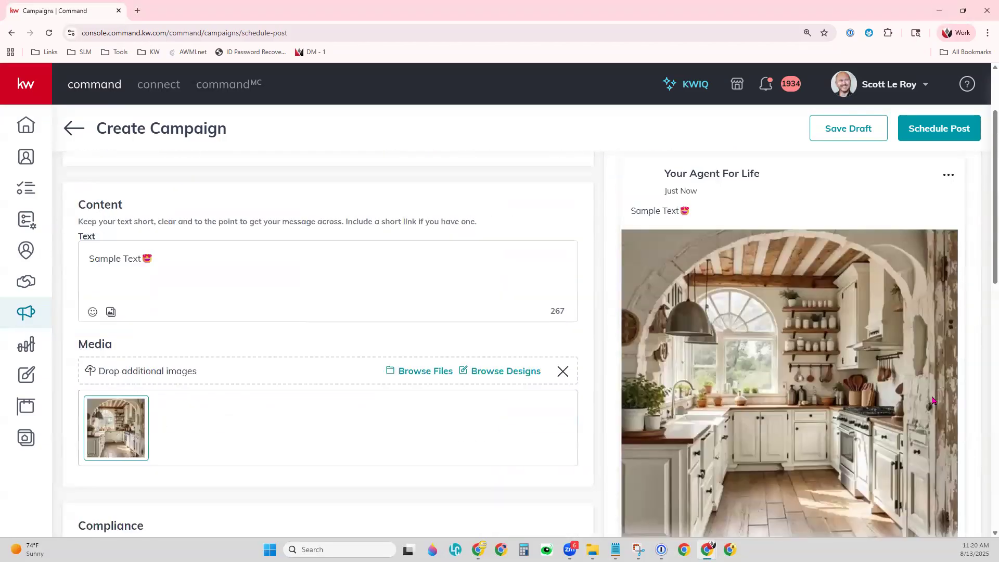
pyautogui.scroll(-10, 932, 401)
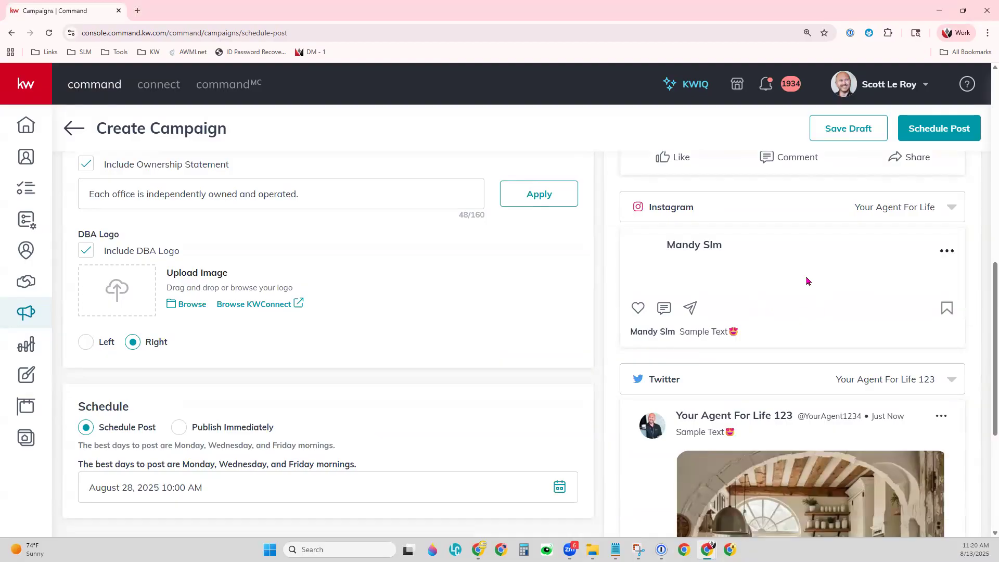
pyautogui.scroll(-5, 807, 281)
pyautogui.scroll(6, 839, 371)
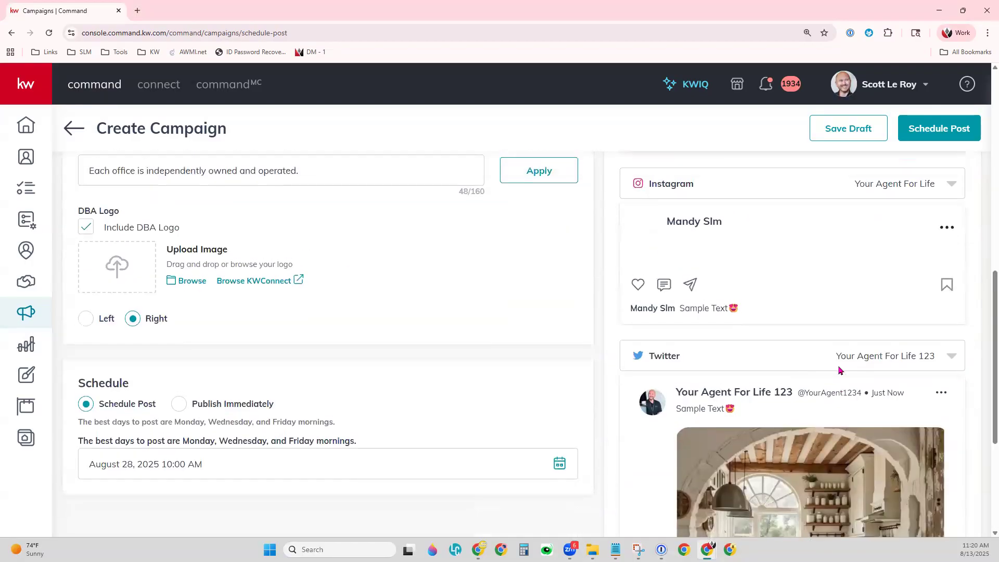
pyautogui.scroll(9, 816, 422)
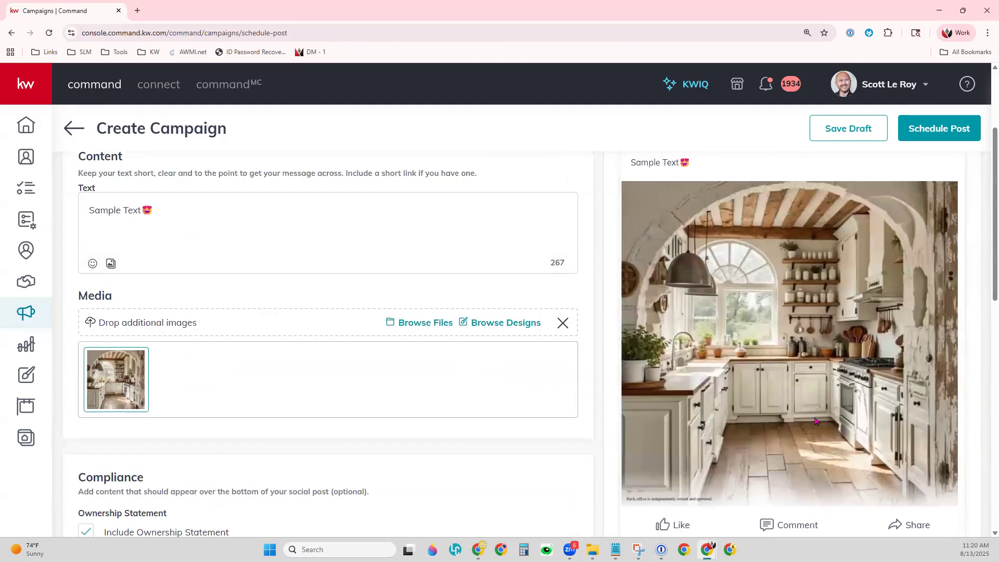
# Retry scheduling, then uncheck Include DBA Logo and Include Ownership Statement under Compliance.
pyautogui.click(969, 133)
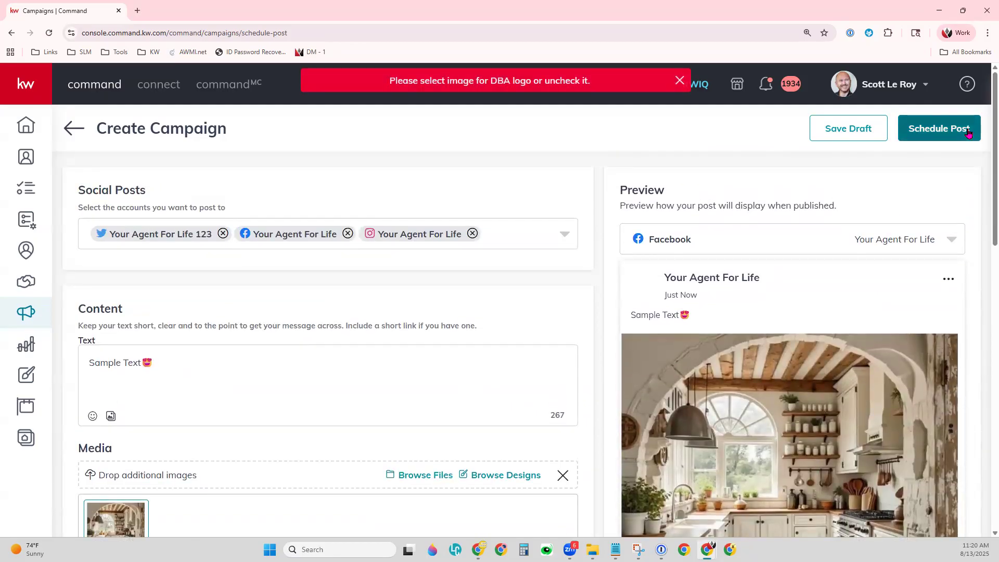
pyautogui.scroll(-12, 159, 458)
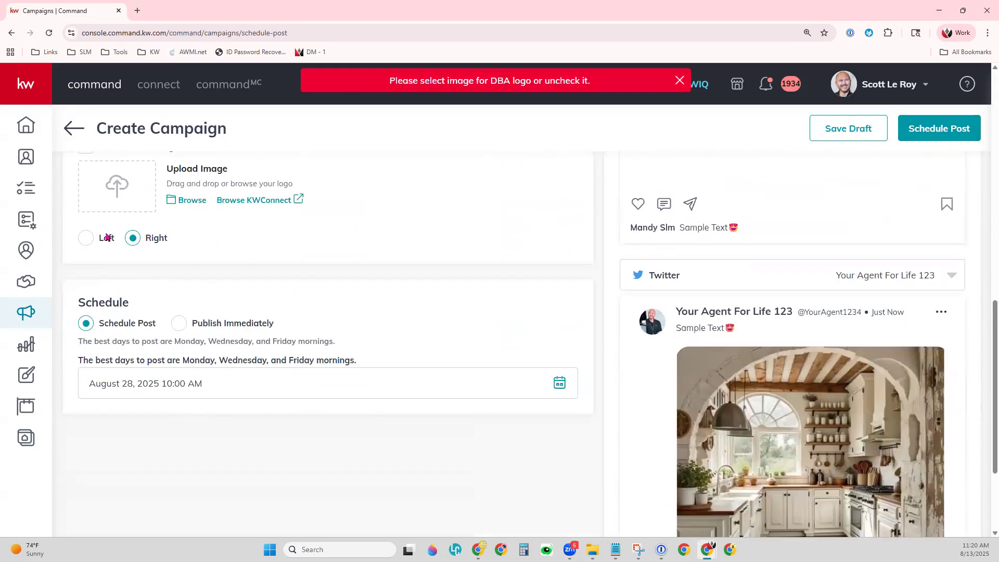
pyautogui.scroll(3, 140, 292)
pyautogui.click(86, 302)
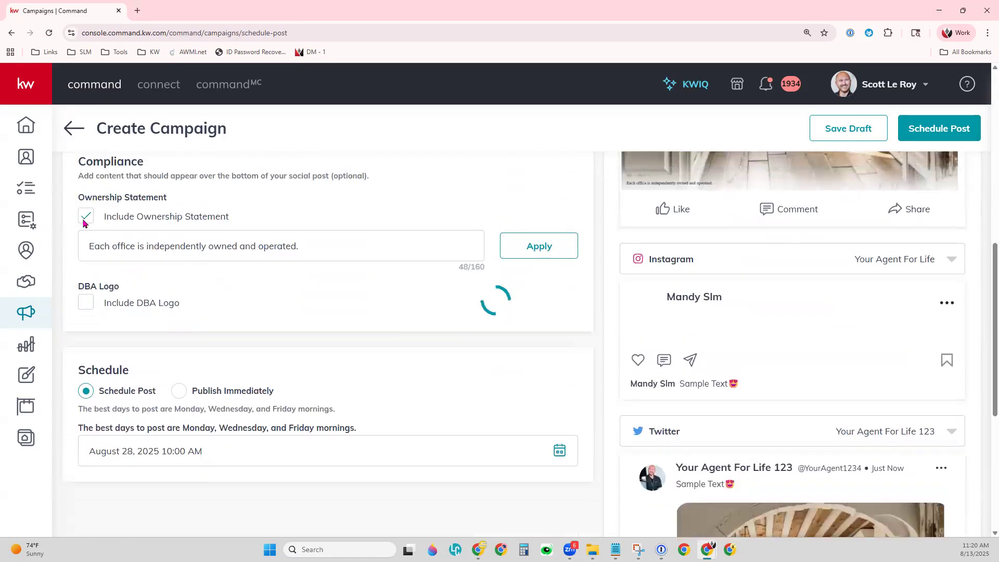
pyautogui.click(86, 217)
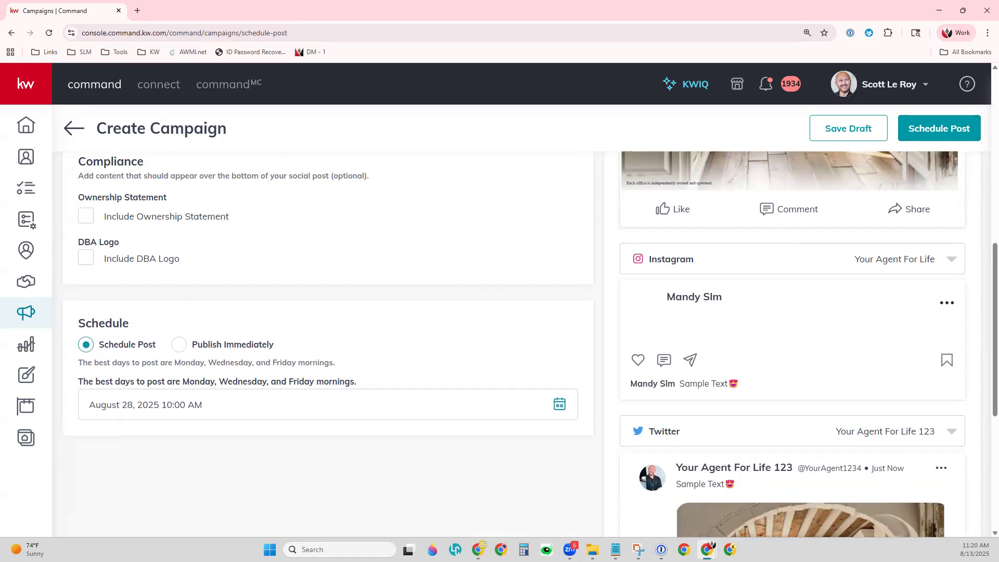
pyautogui.scroll(5, 669, 280)
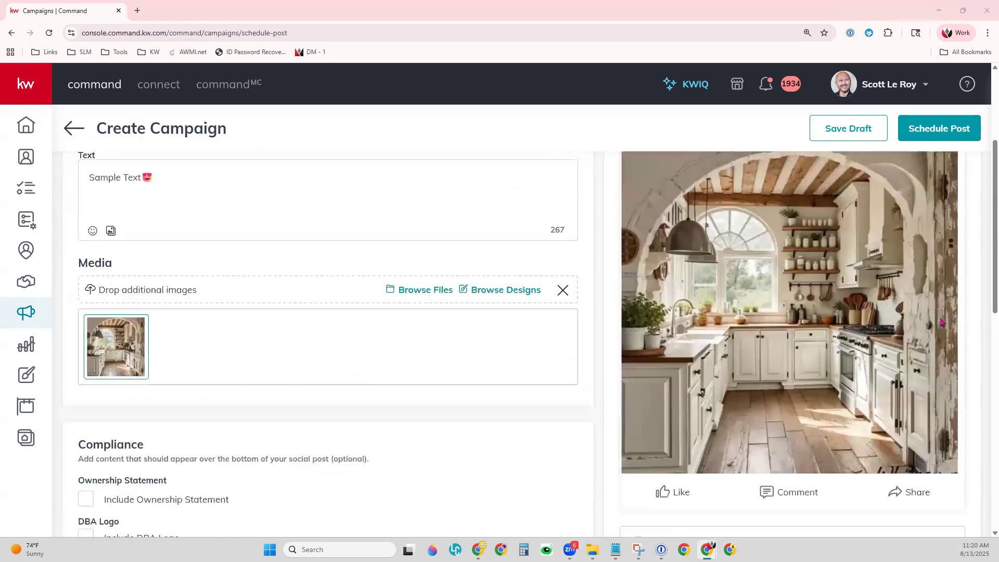
# Review the post set for Thursday, Aug 28 at 10:00 AM and confirm scheduling it.
pyautogui.click(940, 128)
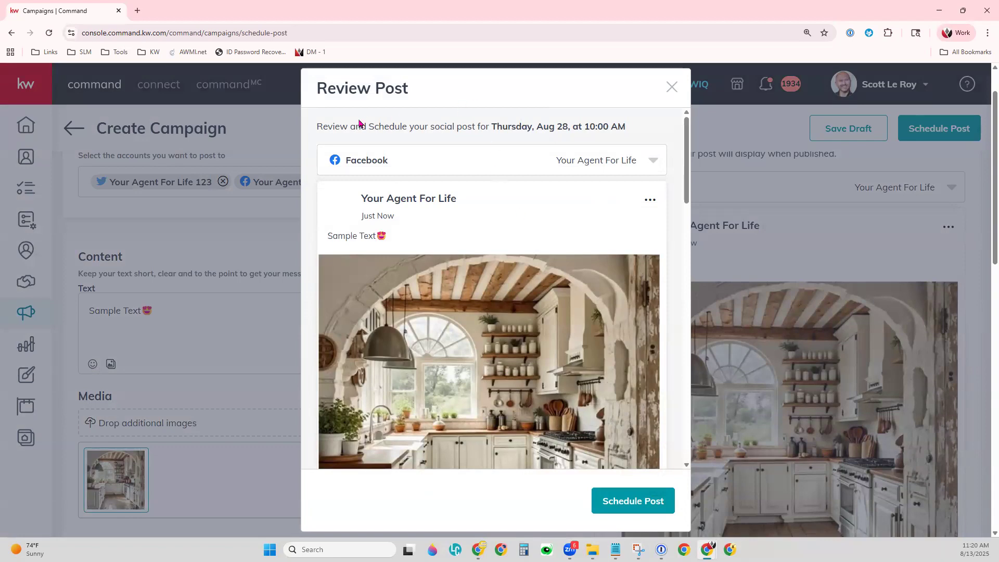
pyautogui.moveTo(353, 126); pyautogui.dragTo(635, 130)
pyautogui.click(635, 131)
pyautogui.scroll(-10, 564, 316)
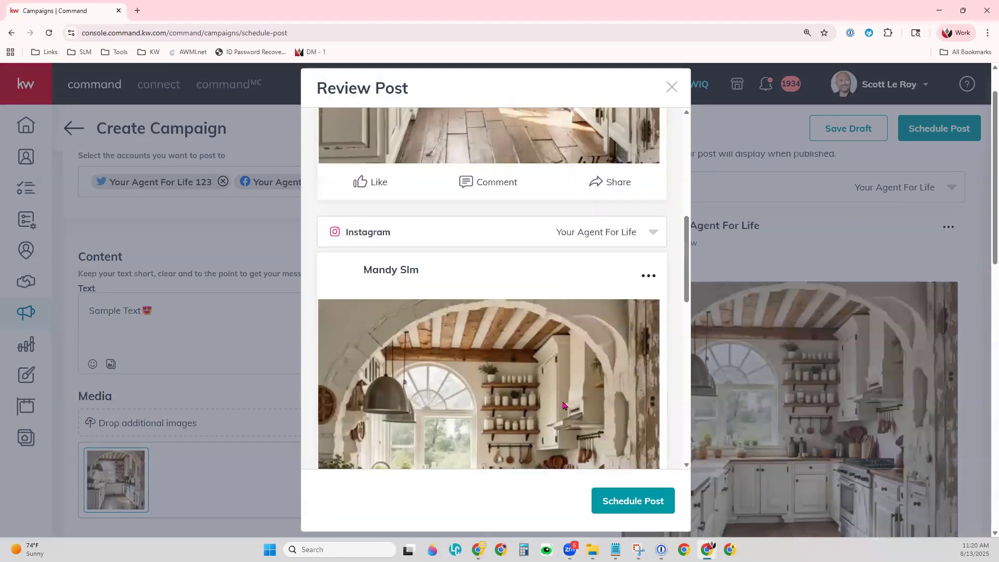
pyautogui.click(647, 497)
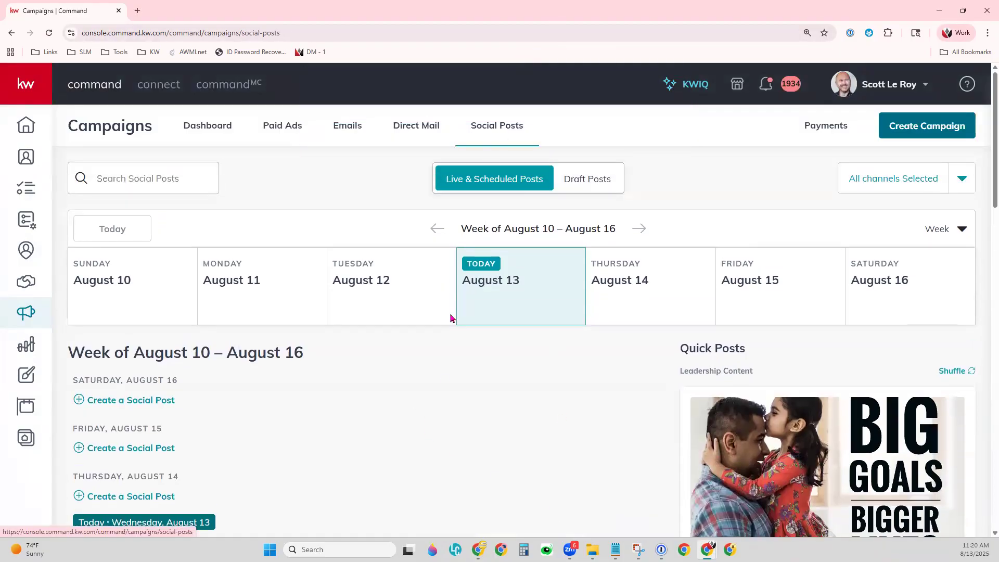
# Switch the Social Posts calendar from Week to Month view.
pyautogui.scroll(-3, 442, 394)
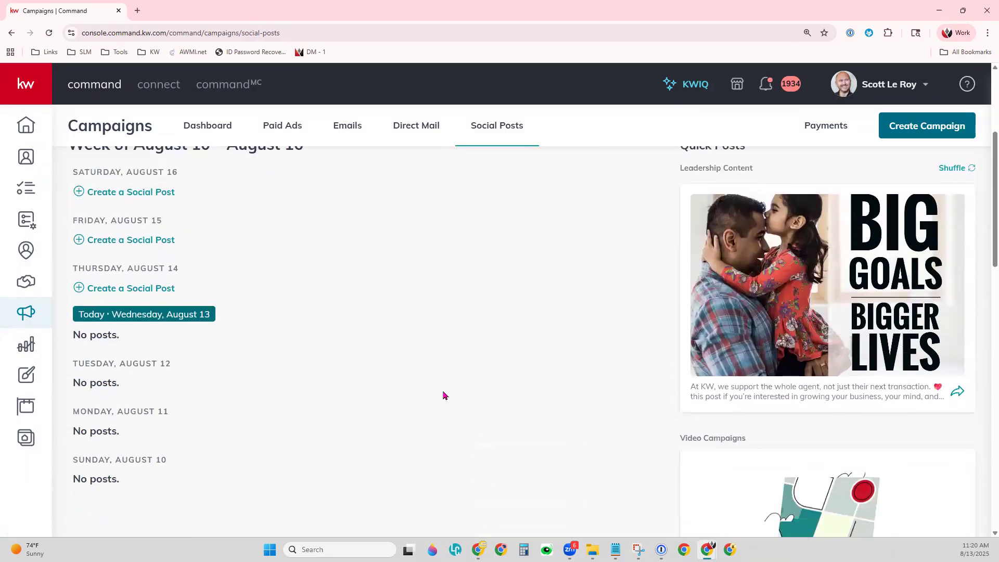
pyautogui.scroll(2, 449, 371)
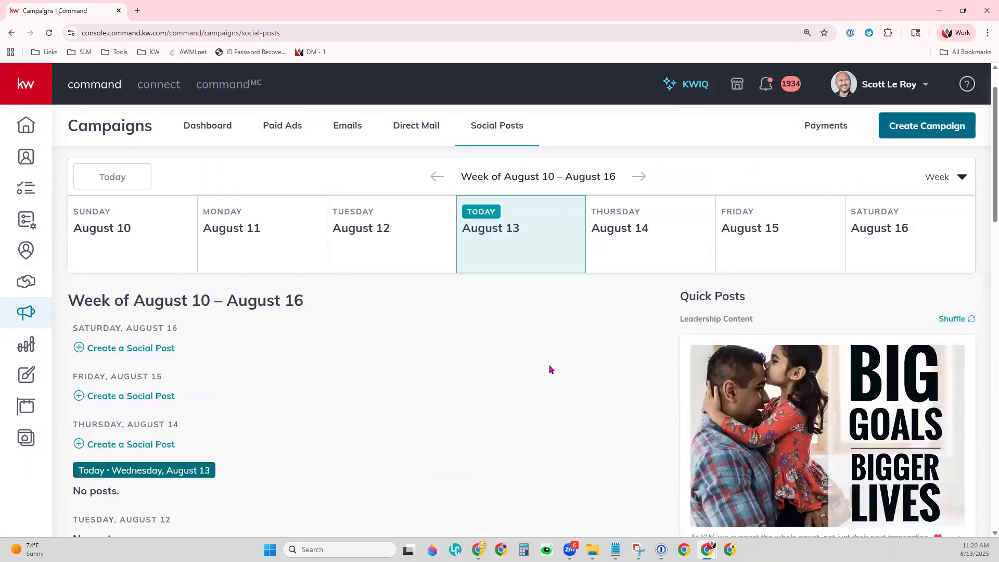
pyautogui.moveTo(940, 180); pyautogui.dragTo(945, 189)
pyautogui.click(941, 183)
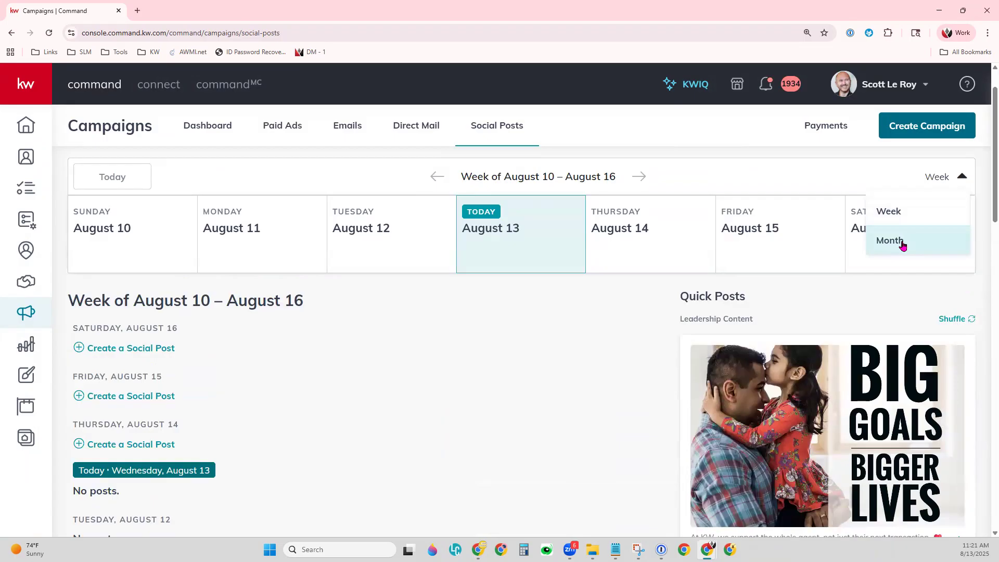
pyautogui.click(903, 242)
# Scroll the August 2025 month view to find the 10:00 AM post on the 28th.
pyautogui.scroll(-4, 654, 461)
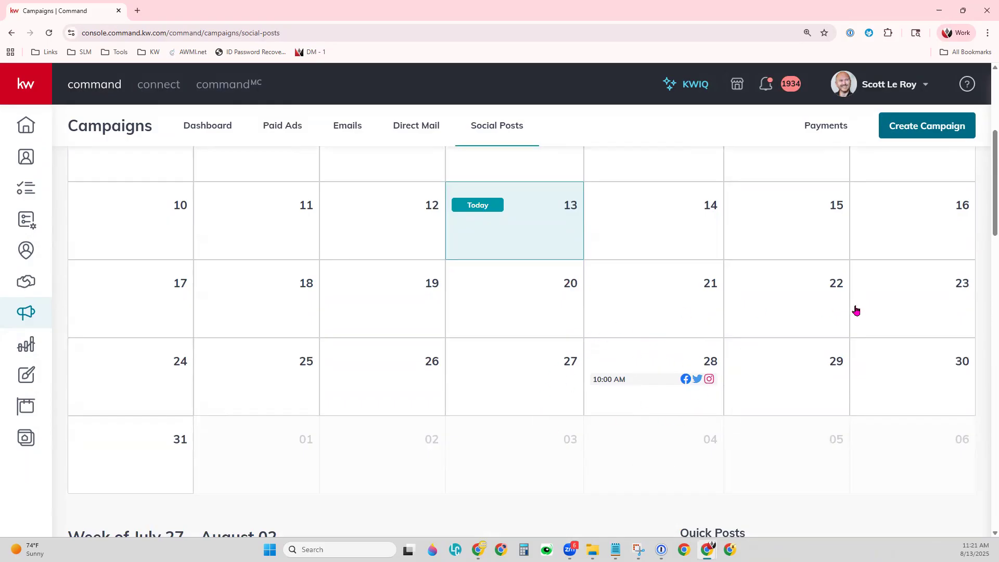
pyautogui.scroll(-4, 495, 390)
pyautogui.scroll(-2, 497, 392)
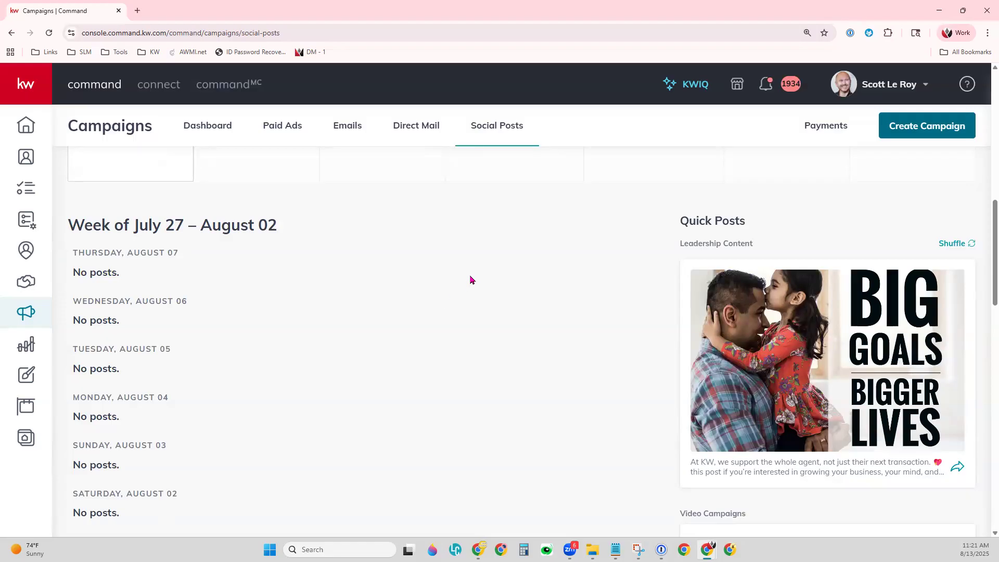
pyautogui.scroll(5, 429, 394)
pyautogui.scroll(3, 479, 451)
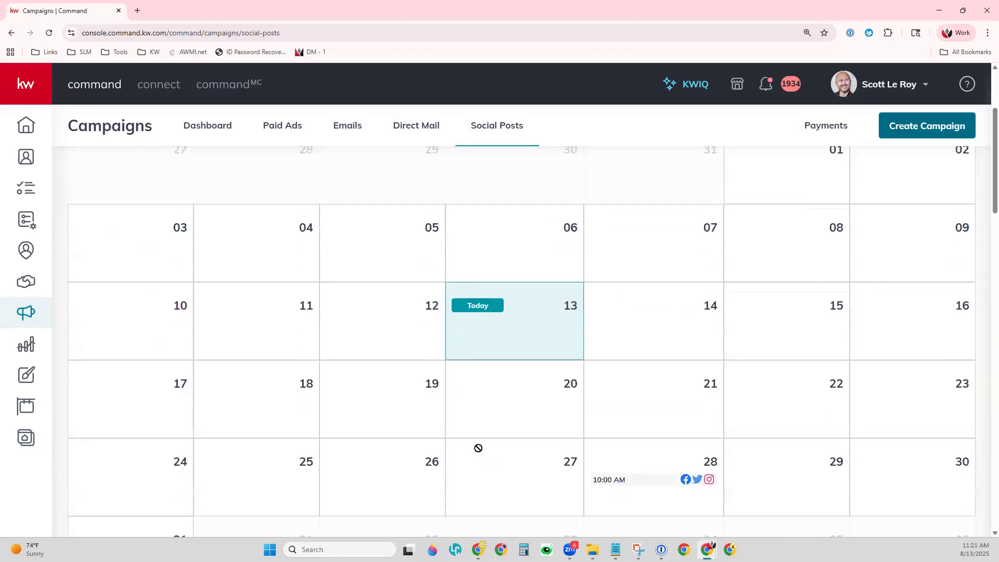
pyautogui.scroll(-6, 479, 451)
pyautogui.scroll(-1, 479, 451)
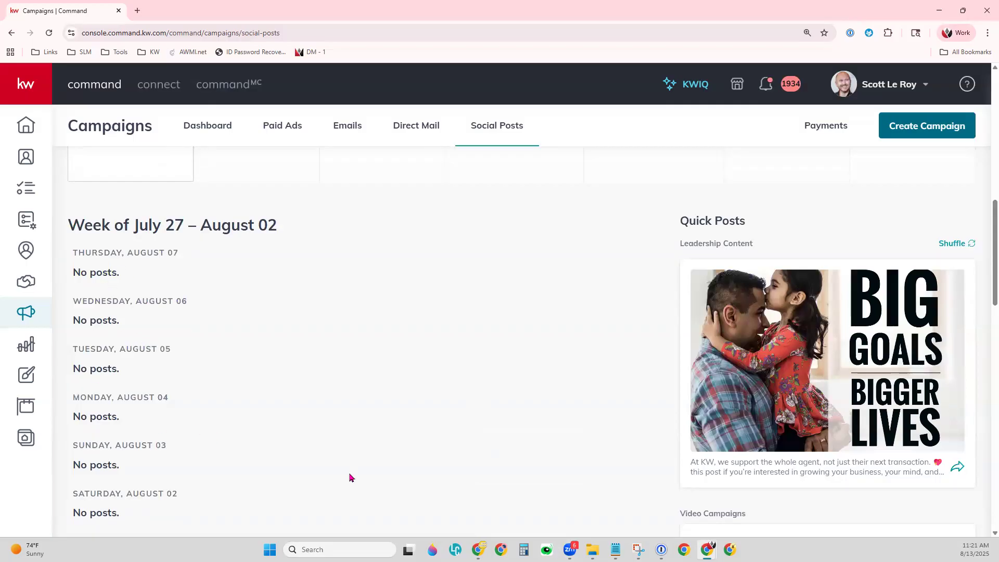
pyautogui.scroll(-3, 457, 481)
pyautogui.scroll(2, 457, 482)
pyautogui.scroll(10, 457, 482)
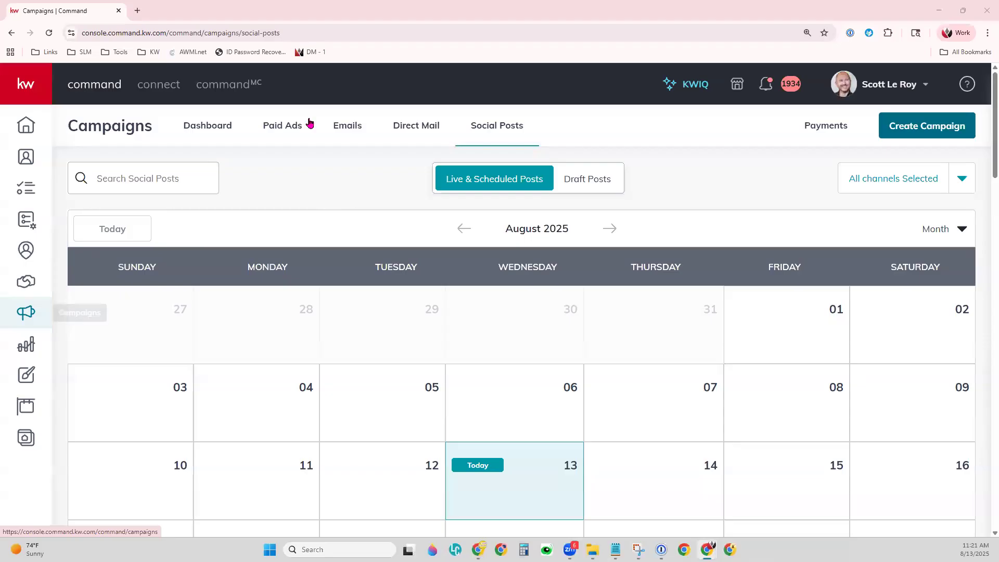
# Go to the Paid Ads page and browse its overview, ad categories and training videos.
pyautogui.click(277, 130)
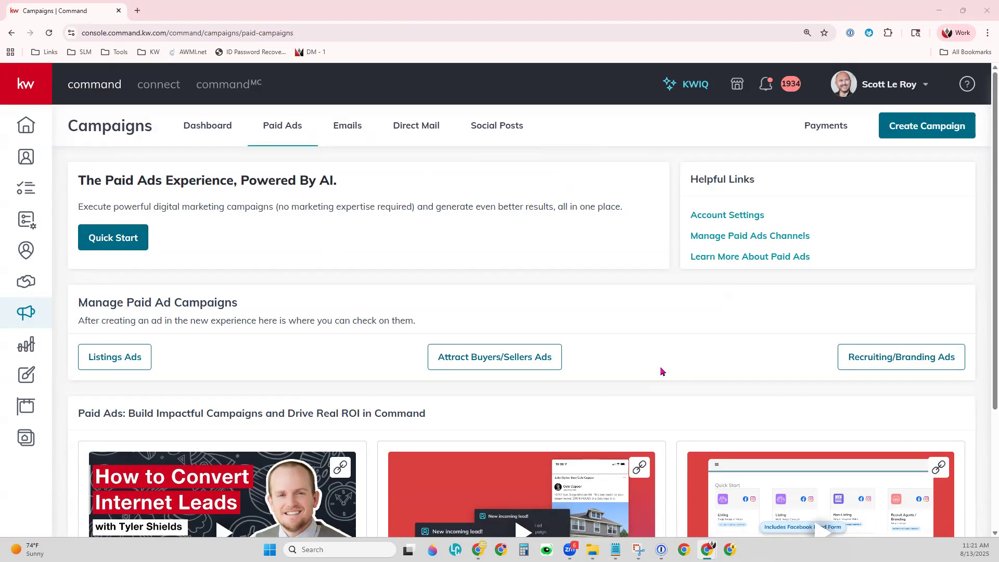
pyautogui.scroll(-2, 662, 370)
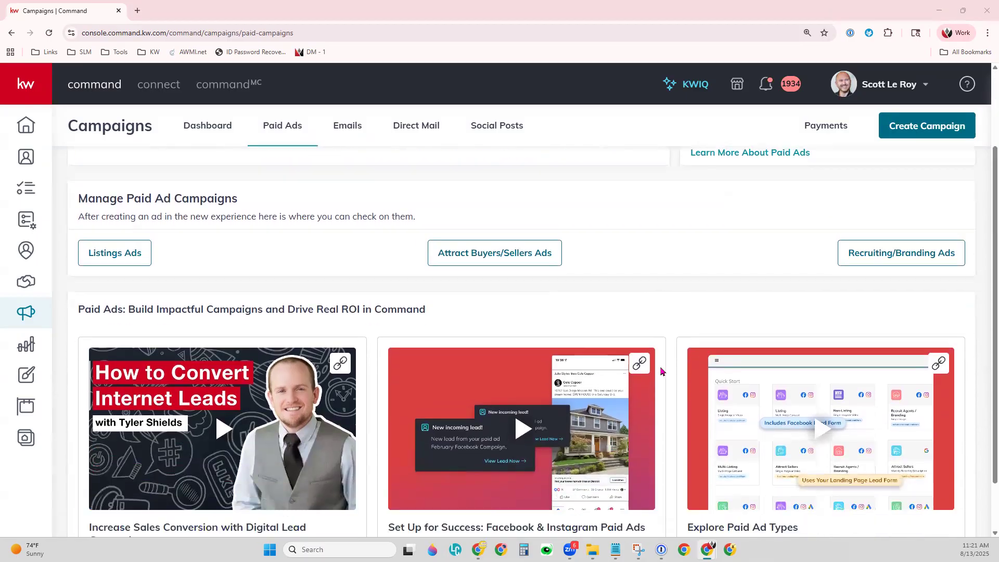
pyautogui.scroll(-1, 662, 371)
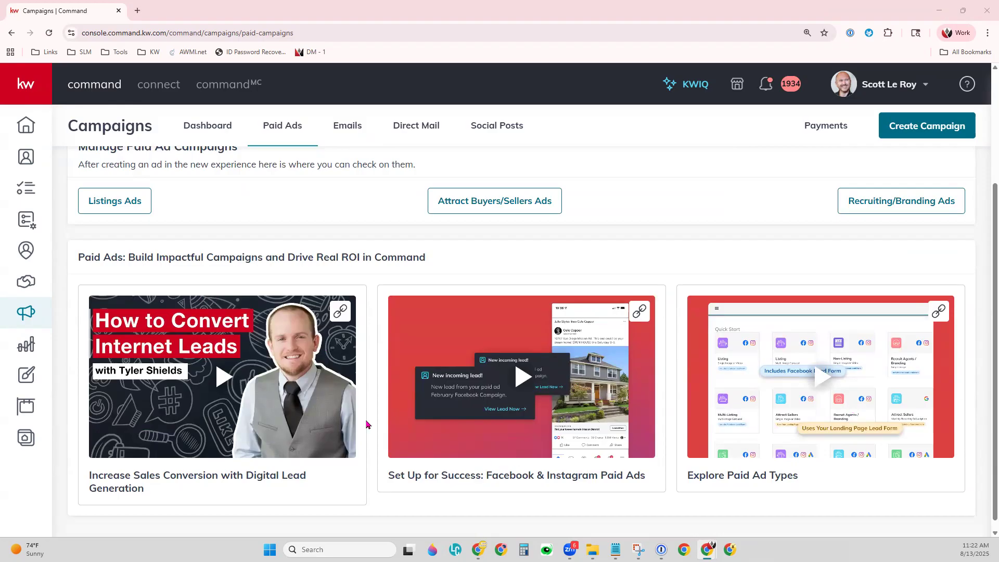
pyautogui.scroll(-1, 568, 469)
pyautogui.scroll(3, 569, 469)
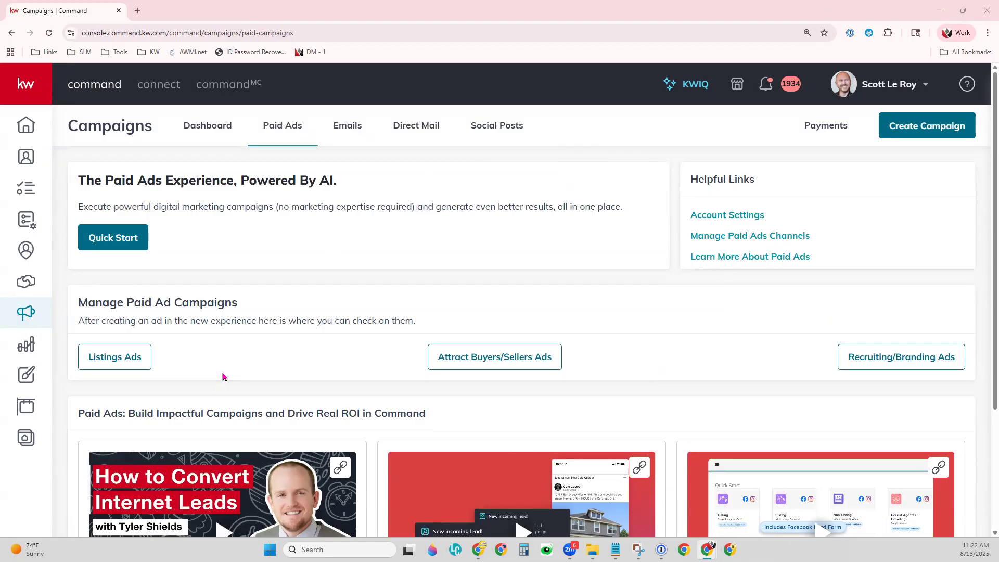
pyautogui.click(131, 347)
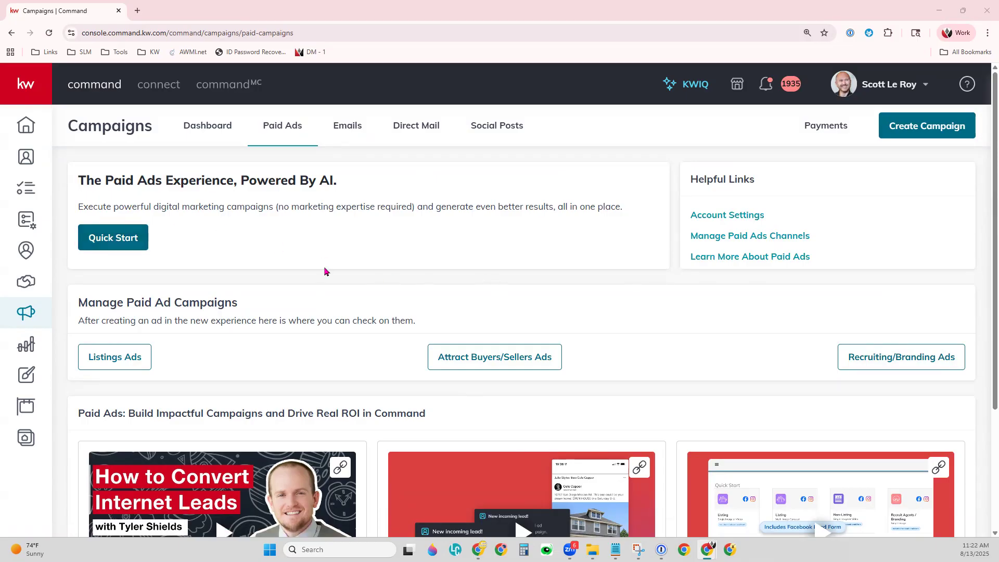
# Launch Paid Ads Quick Start, zoom the page to 150%, and filter to Generate Leads objectives.
pyautogui.click(130, 245)
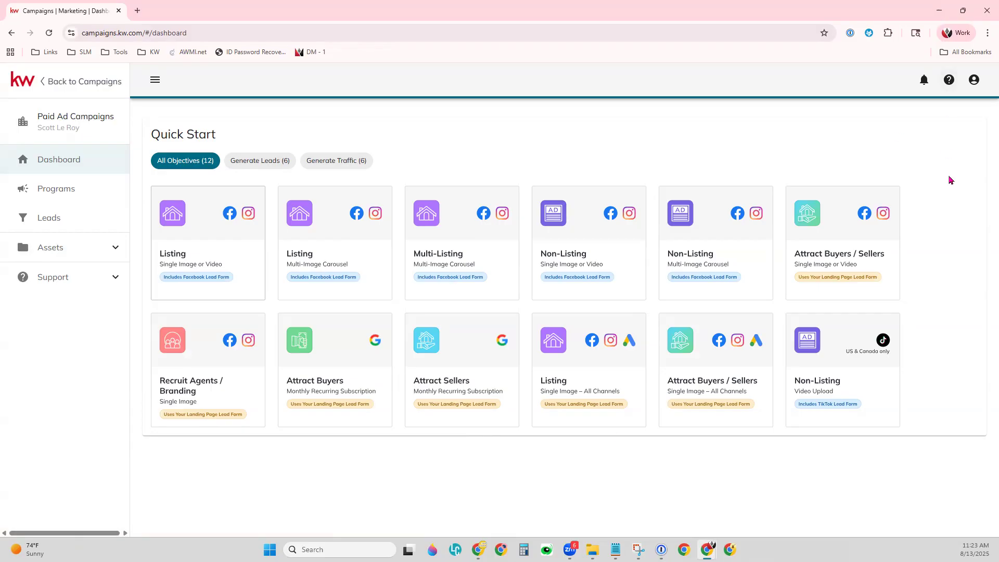
pyautogui.hotkey('ctrl', '+')
pyautogui.hotkey('ctrl', '+')
pyautogui.hotkey('ctrl', '+')
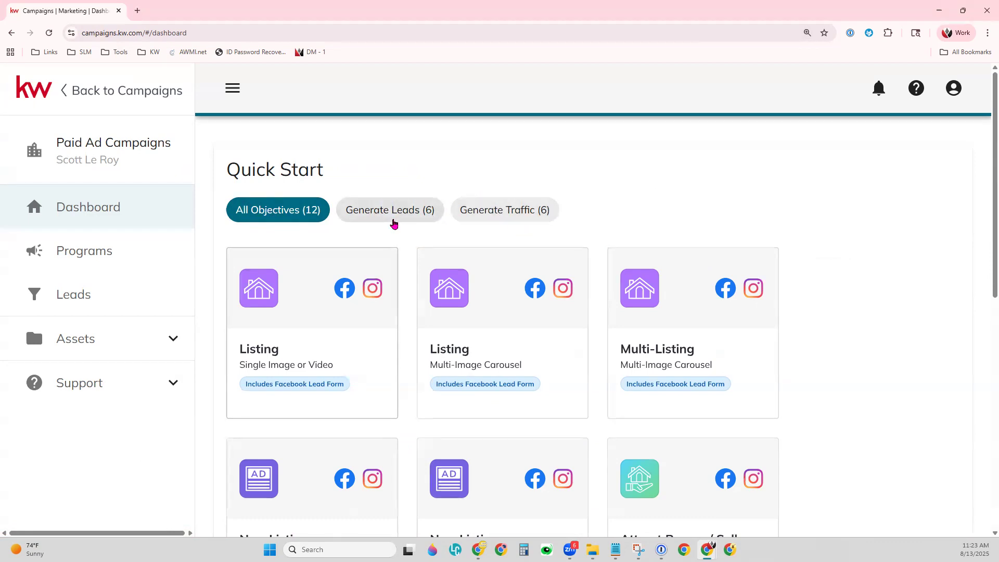
pyautogui.click(394, 223)
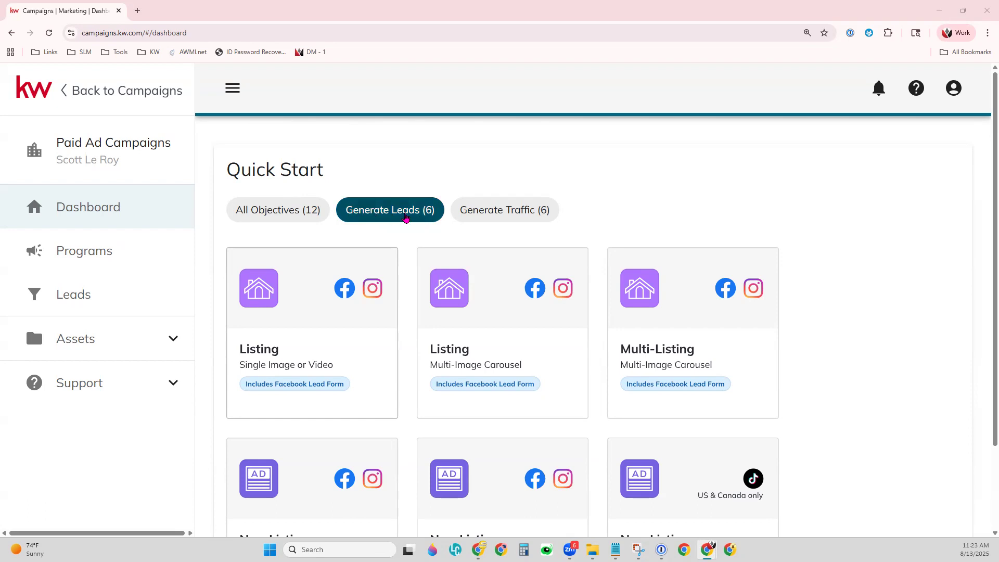
pyautogui.scroll(-2, 800, 339)
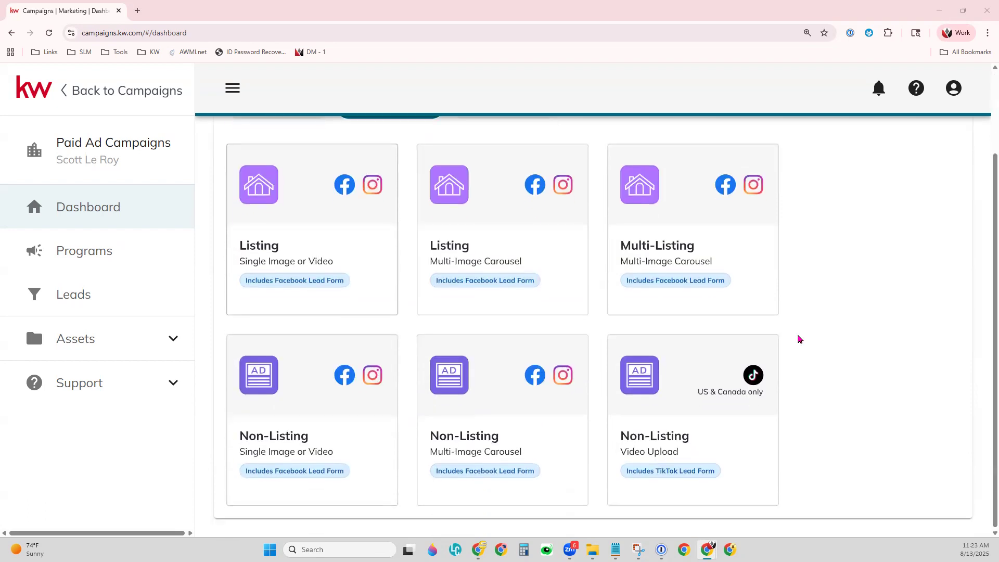
pyautogui.scroll(2, 800, 338)
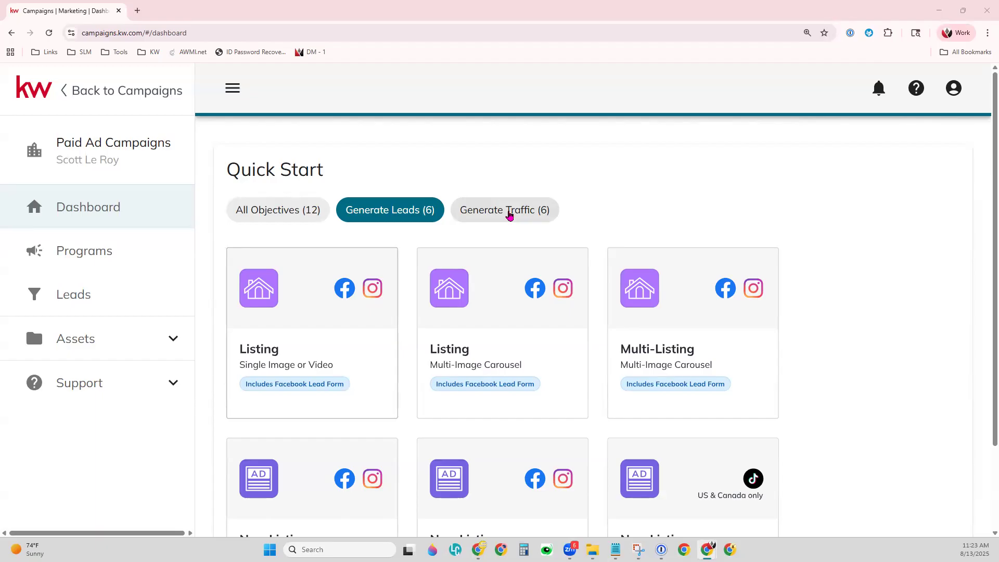
# Filter to Generate Traffic, then return to all 12 objectives and scroll the list.
pyautogui.click(510, 213)
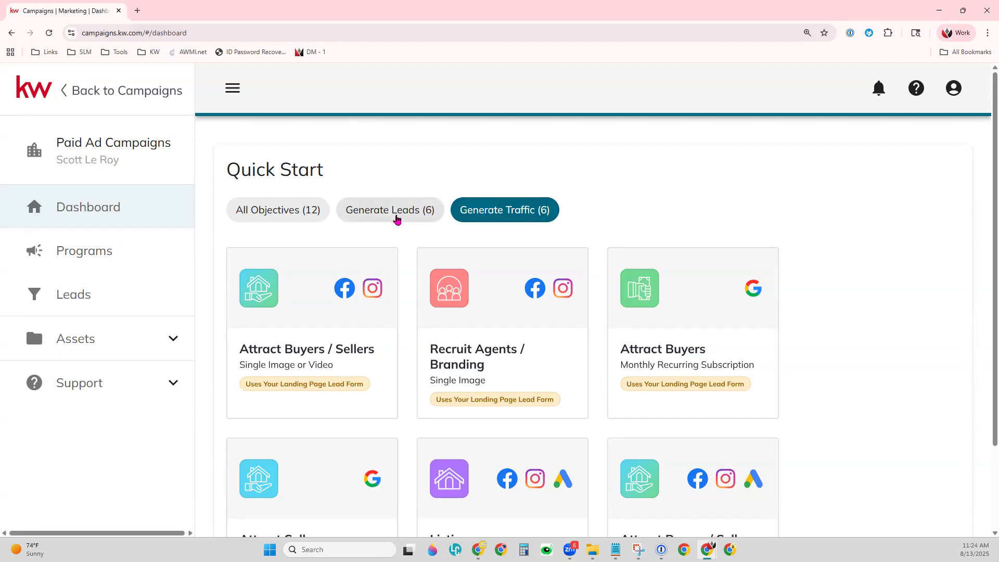
pyautogui.click(253, 214)
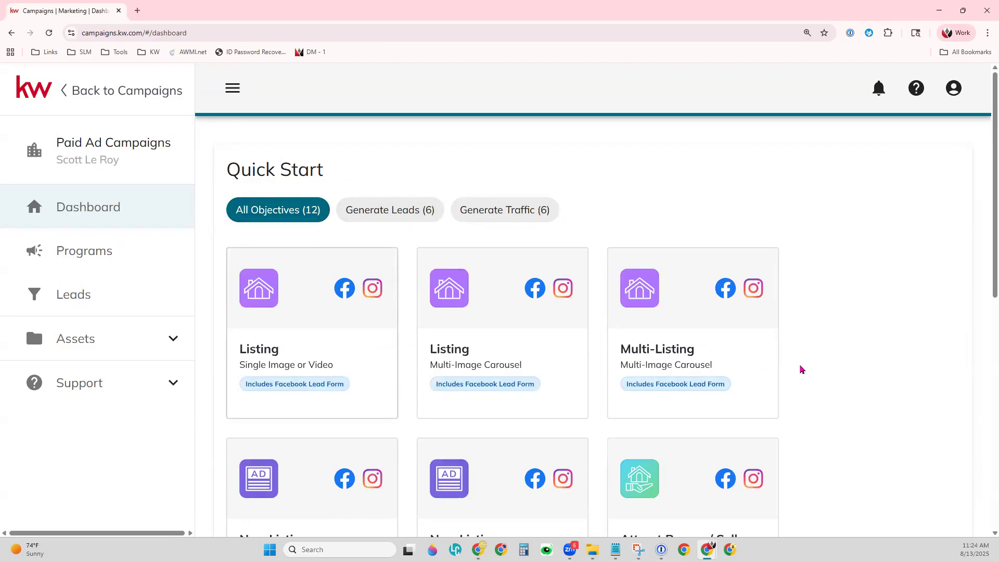
pyautogui.scroll(-2, 833, 341)
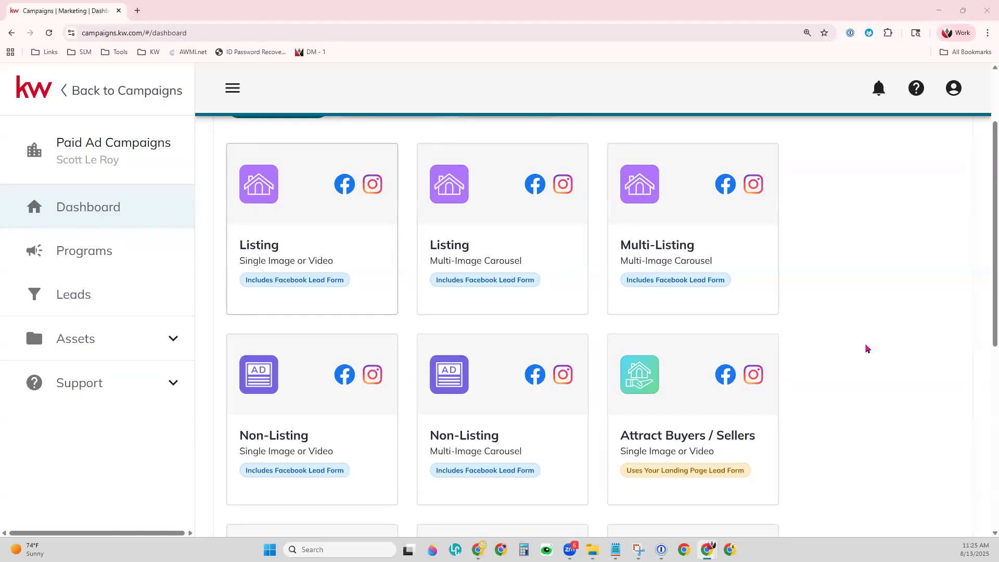
pyautogui.scroll(-6, 852, 359)
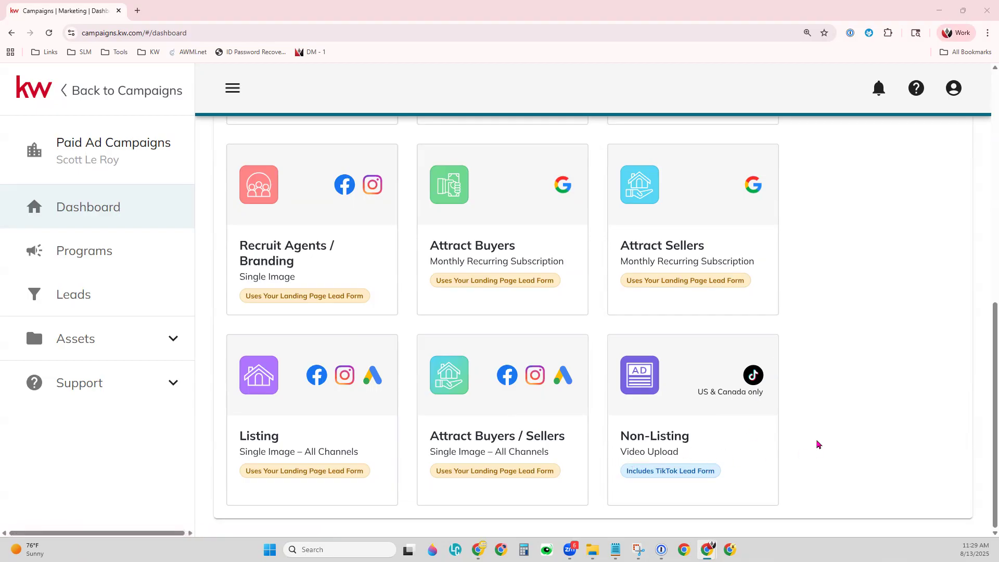
# Start a Single Image Listing Facebook/Instagram program and zoom out so the Ad Preview appears.
pyautogui.scroll(5, 818, 445)
pyautogui.scroll(4, 819, 445)
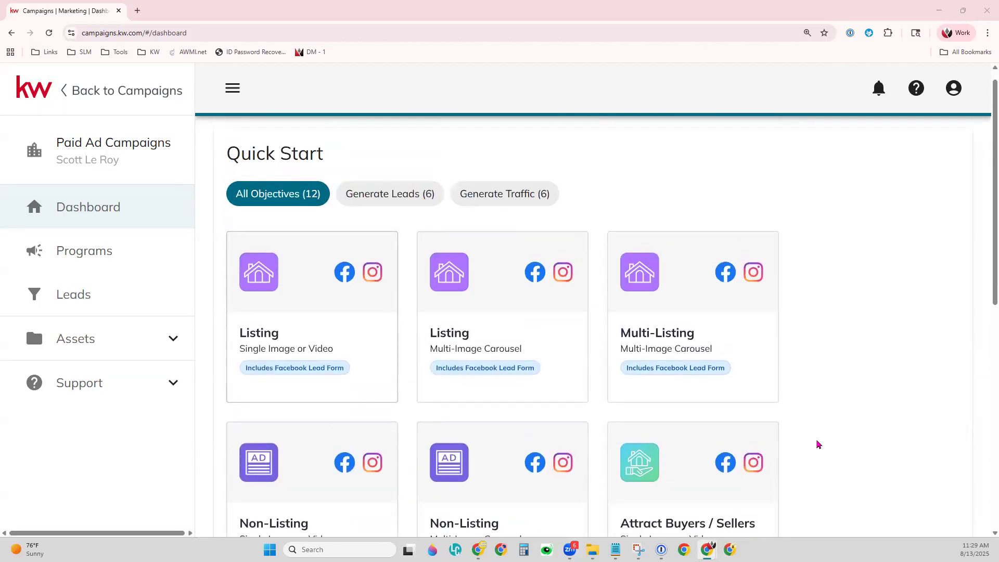
pyautogui.scroll(-1, 818, 445)
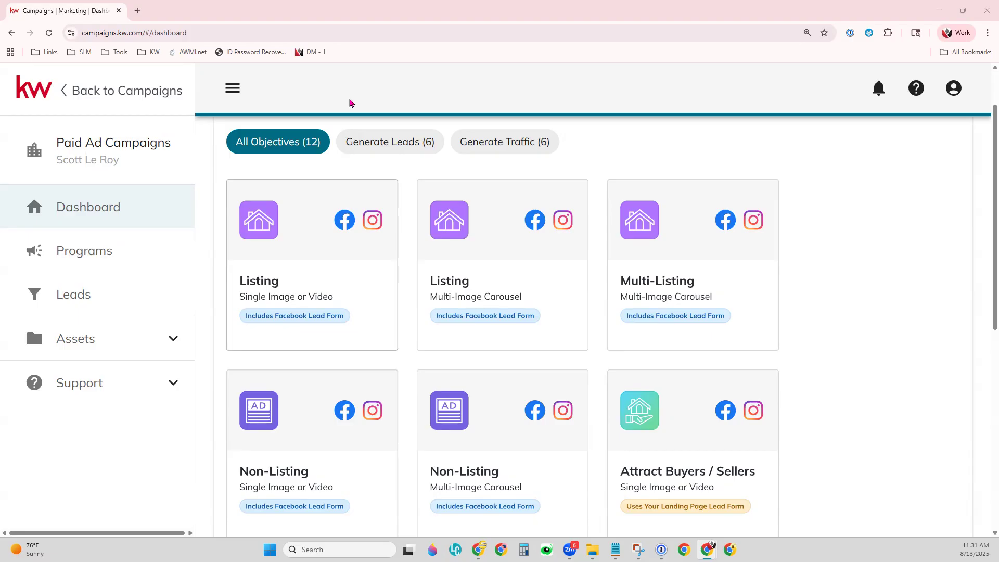
pyautogui.scroll(-1, 675, 471)
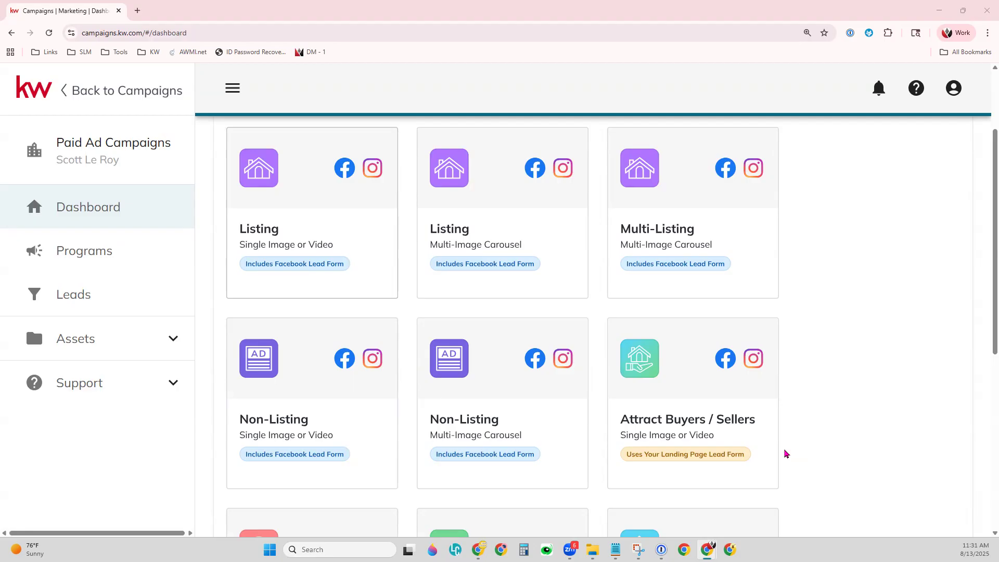
pyautogui.scroll(-3, 786, 454)
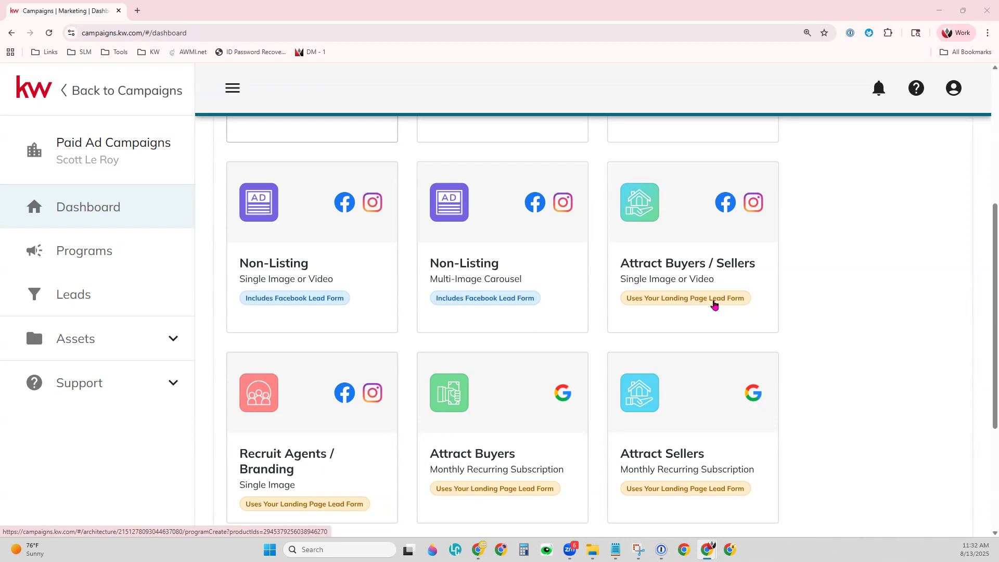
pyautogui.scroll(4, 714, 305)
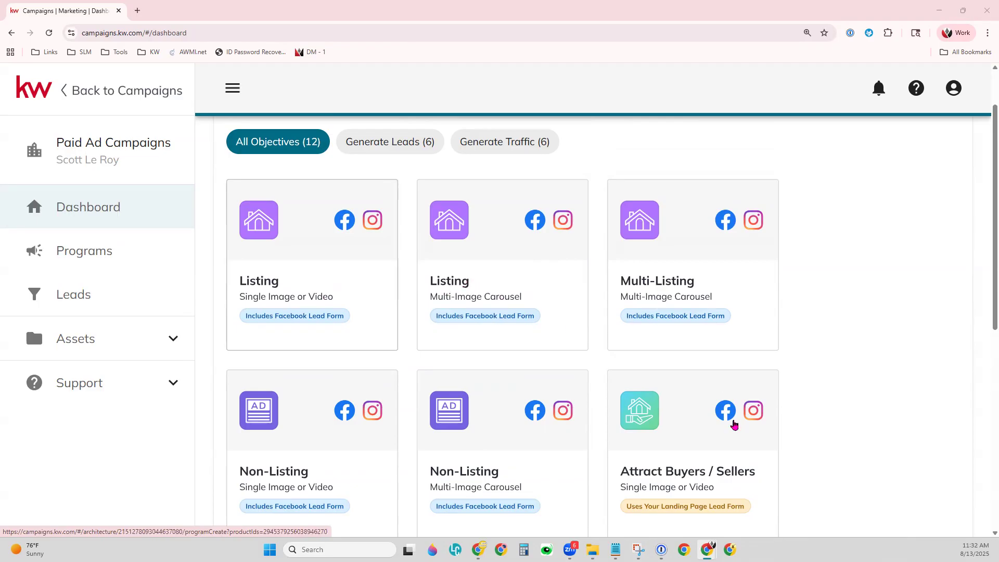
pyautogui.scroll(-3, 830, 462)
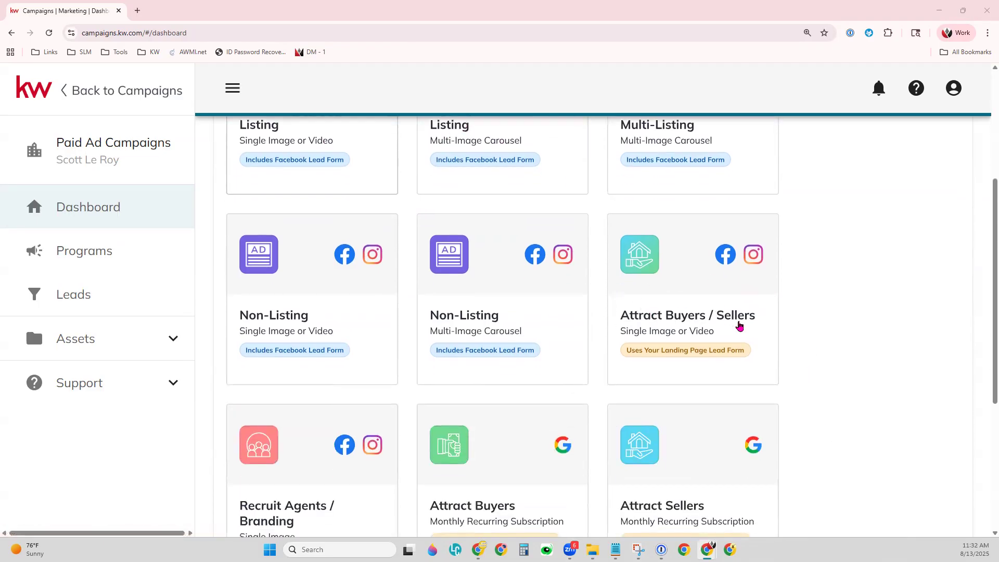
pyautogui.scroll(-3, 739, 326)
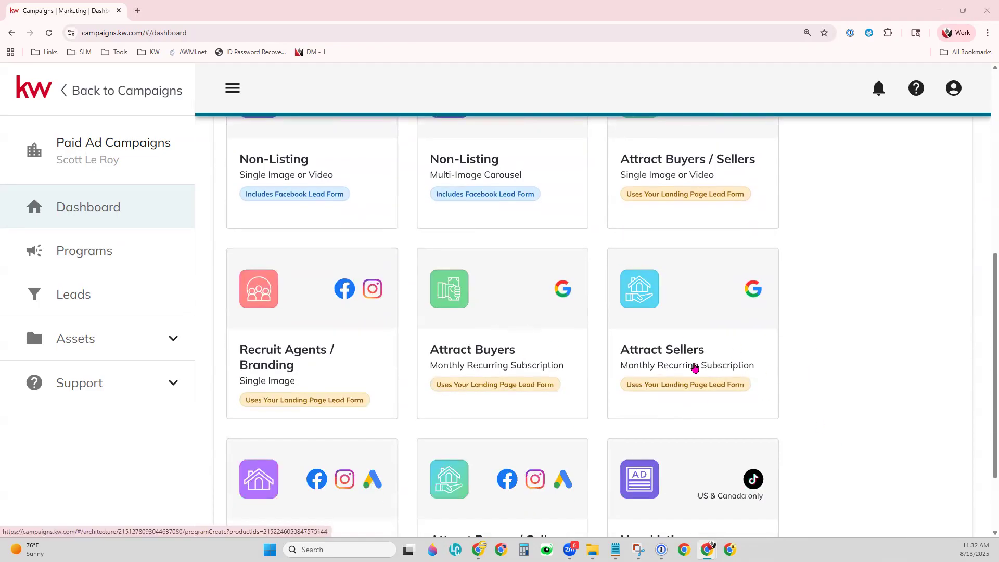
pyautogui.scroll(-2, 901, 428)
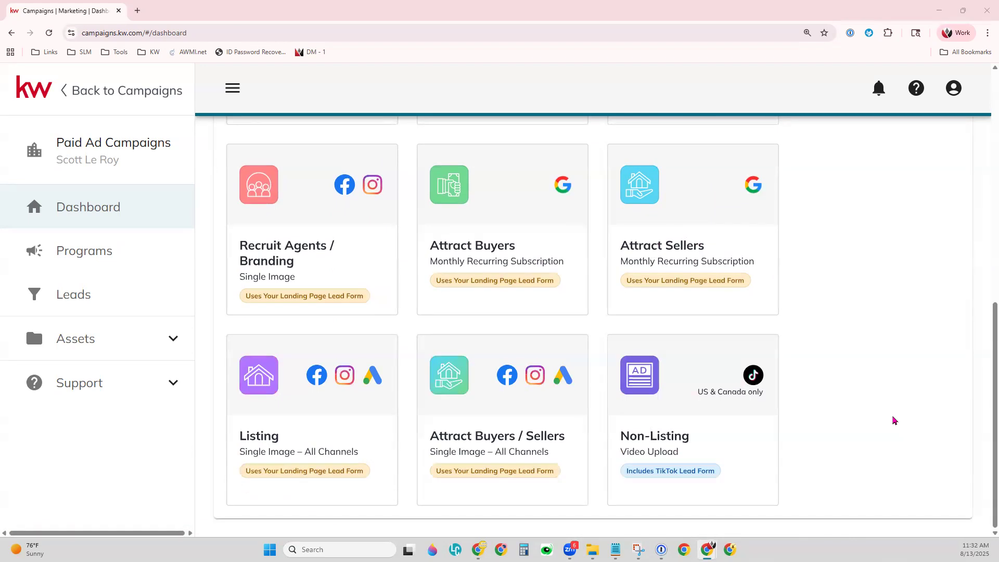
pyautogui.scroll(5, 894, 420)
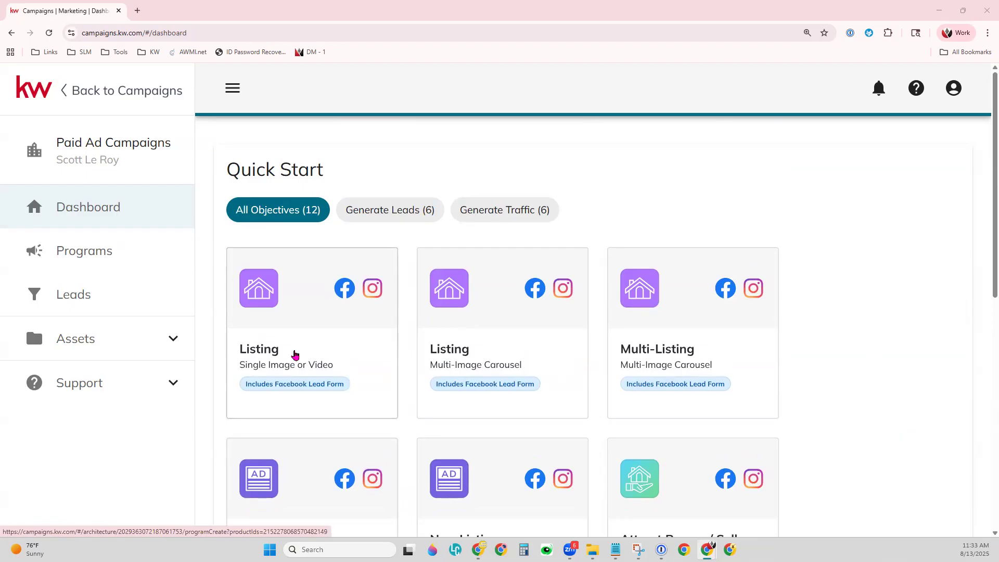
pyautogui.click(295, 354)
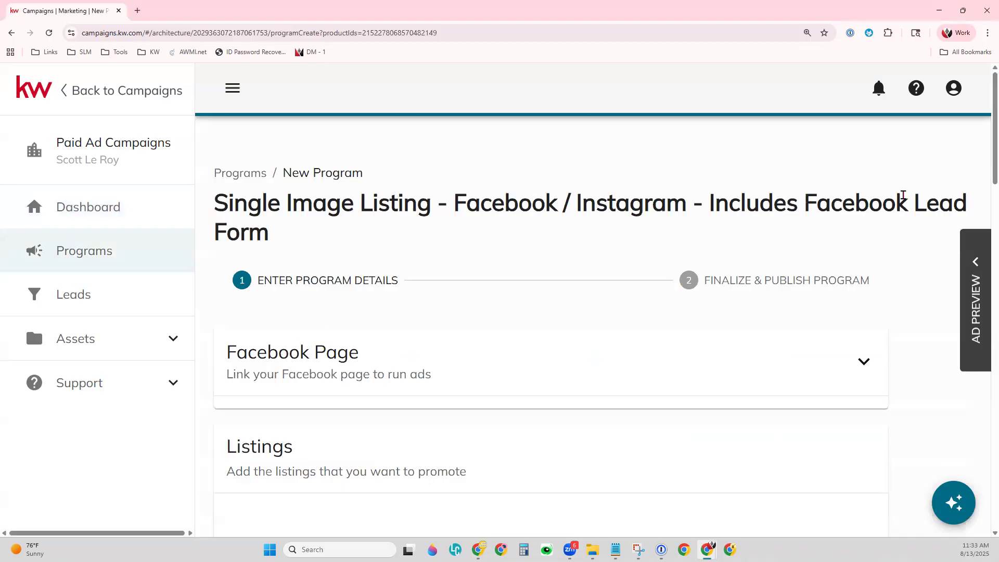
pyautogui.hotkey('ctrl', '-')
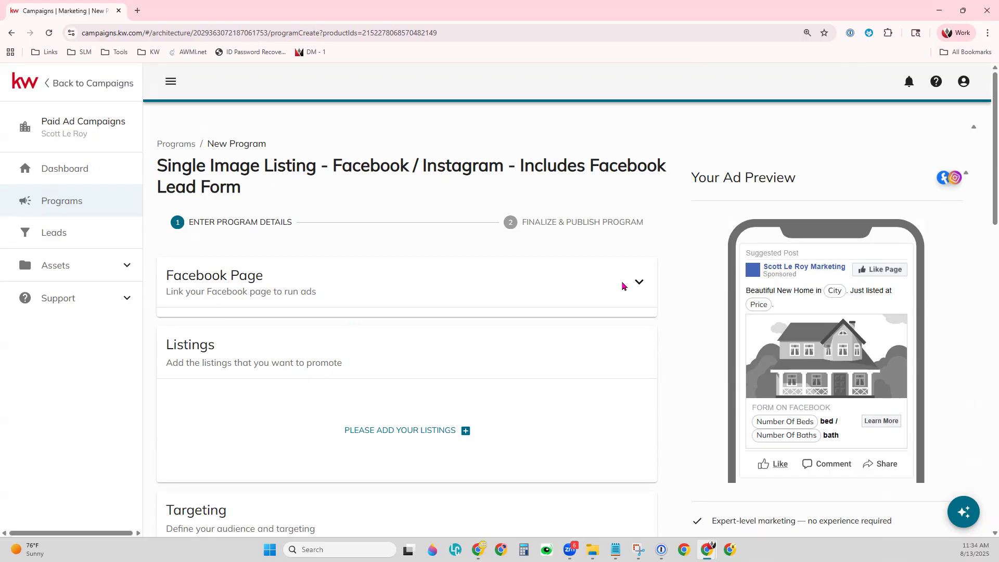
# Set the program's linked Facebook page to 'Your Agent For Life'.
pyautogui.click(639, 281)
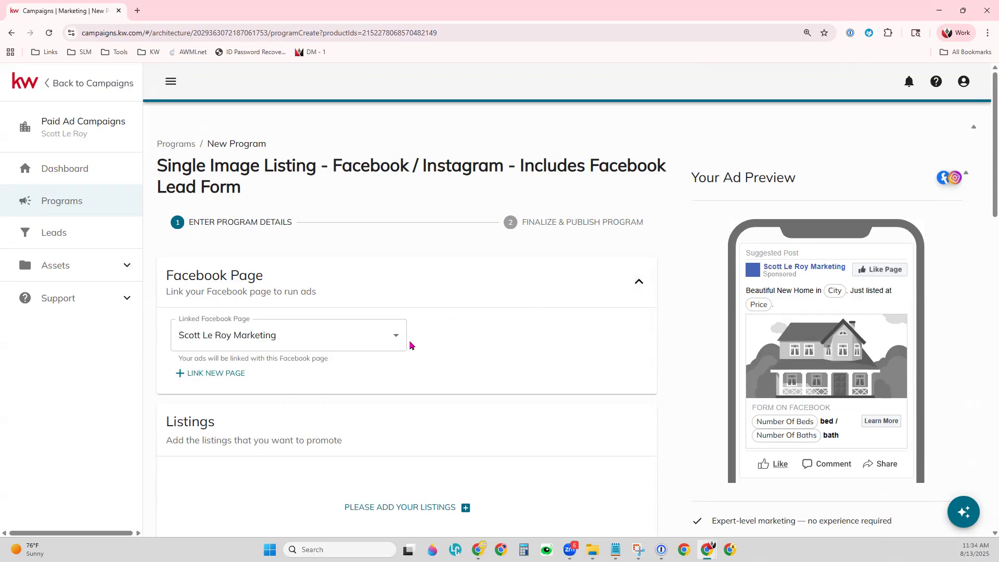
pyautogui.click(394, 348)
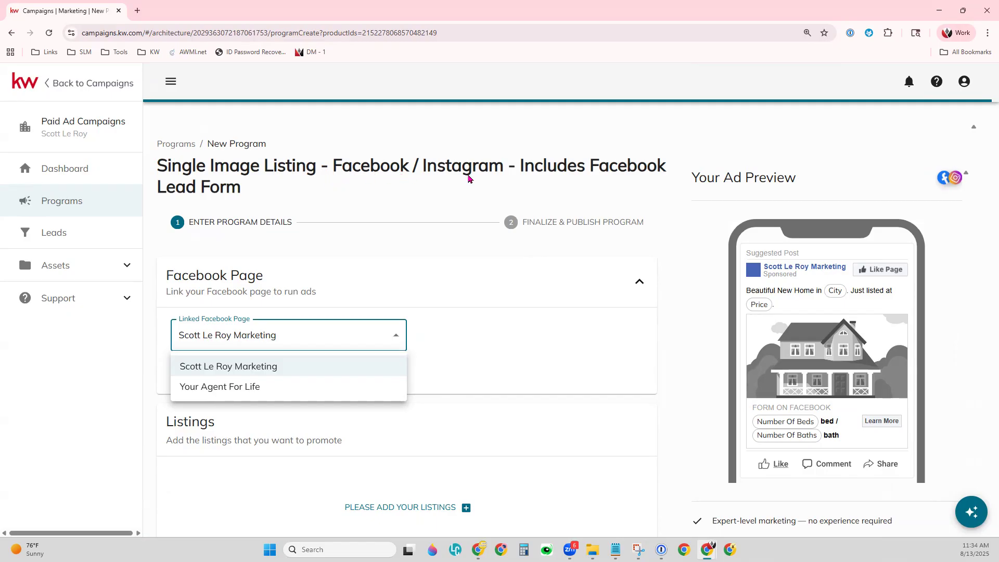
pyautogui.click(211, 393)
pyautogui.click(503, 361)
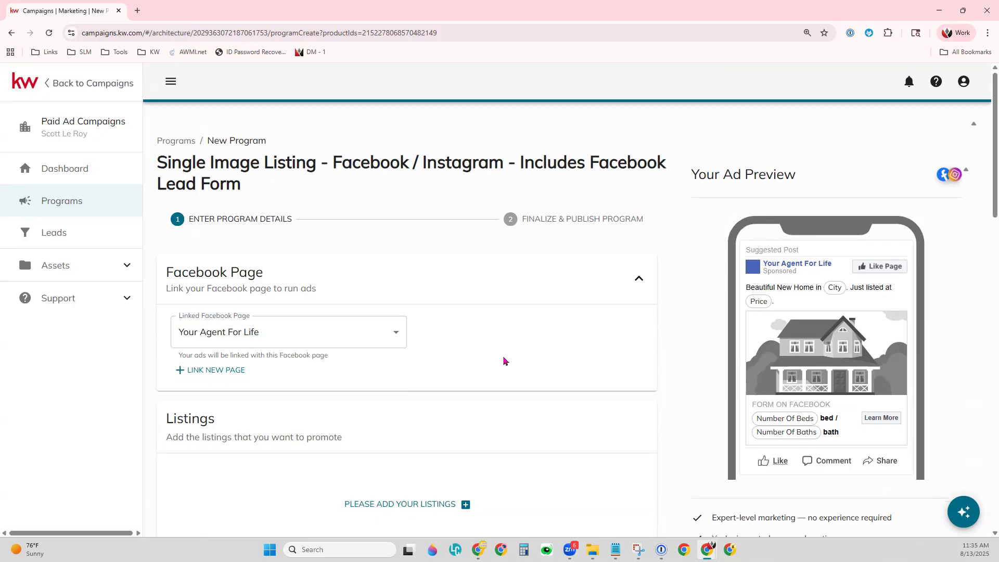
pyautogui.scroll(-1, 504, 361)
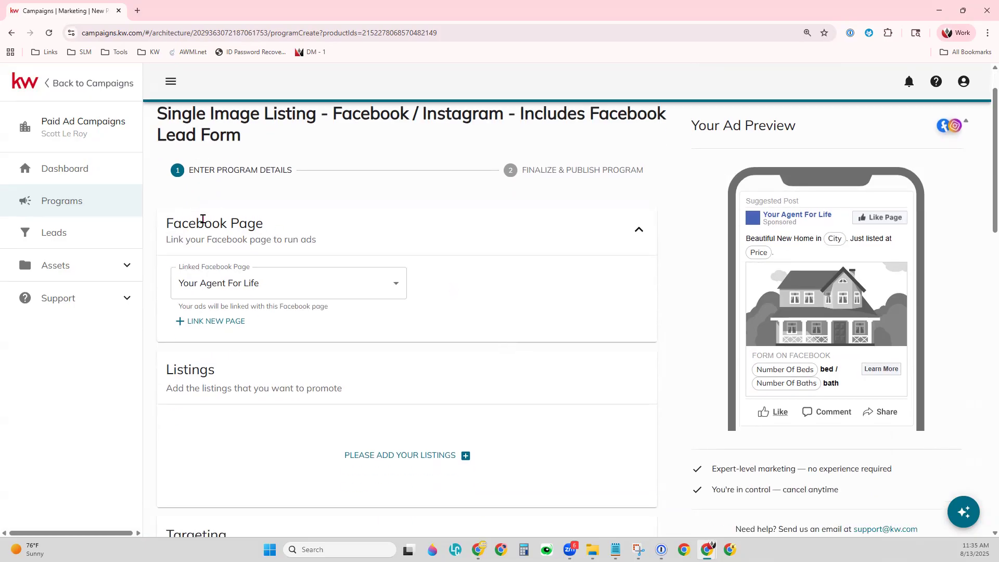
pyautogui.scroll(-3, 428, 344)
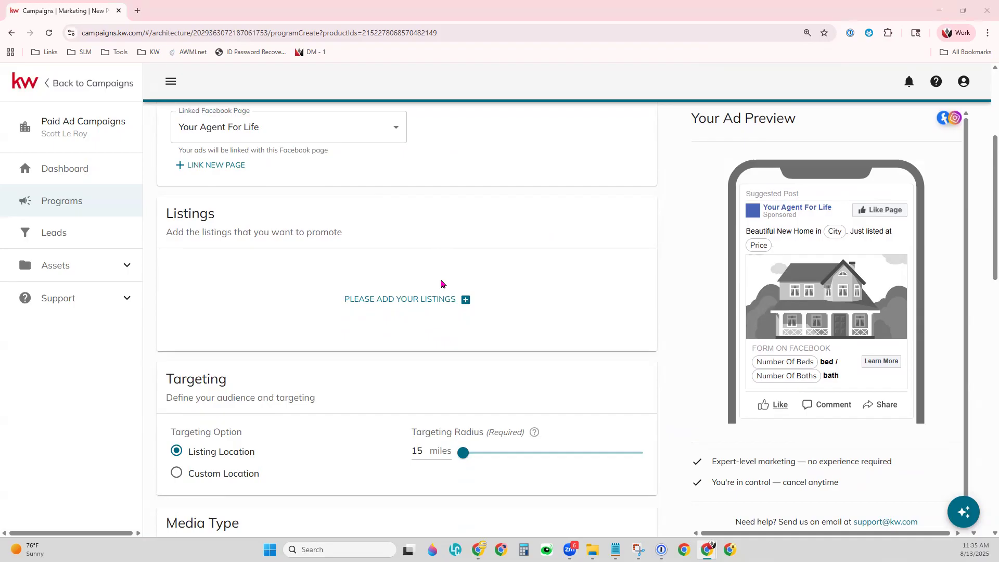
# In Select Listings, filter the table to Street Address contains 'Center St'.
pyautogui.click(391, 301)
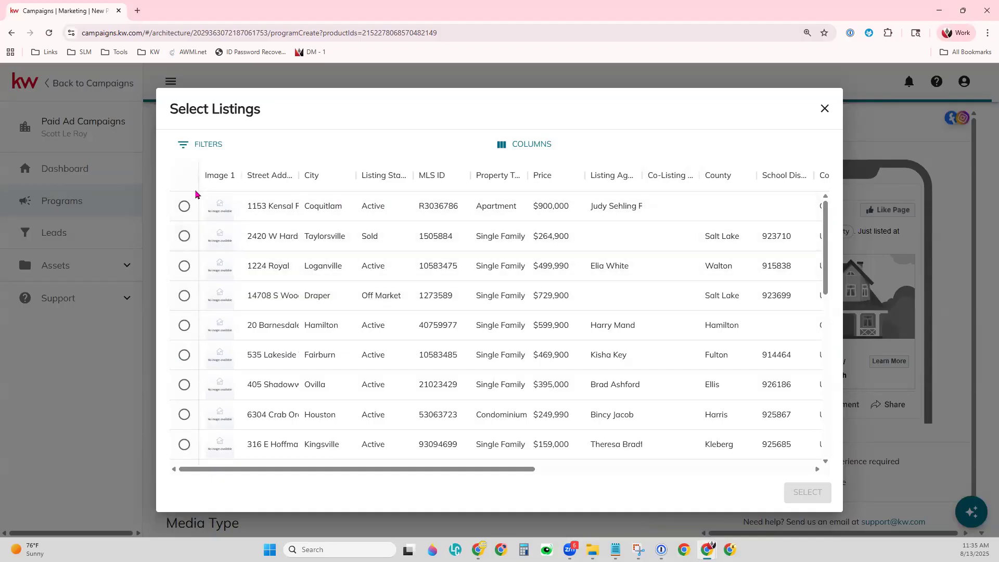
pyautogui.click(204, 148)
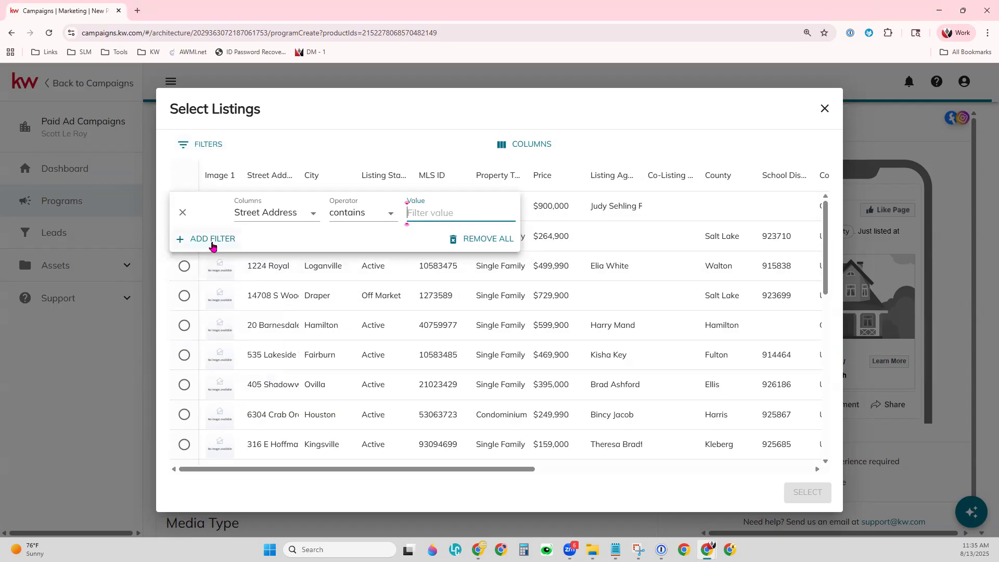
pyautogui.click(293, 214)
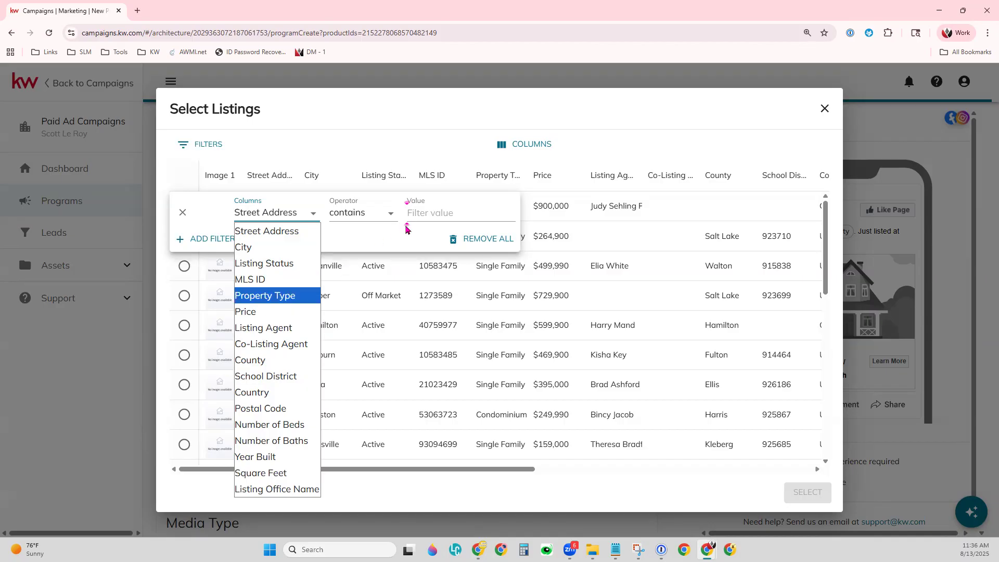
pyautogui.click(426, 213)
pyautogui.write('Main St')
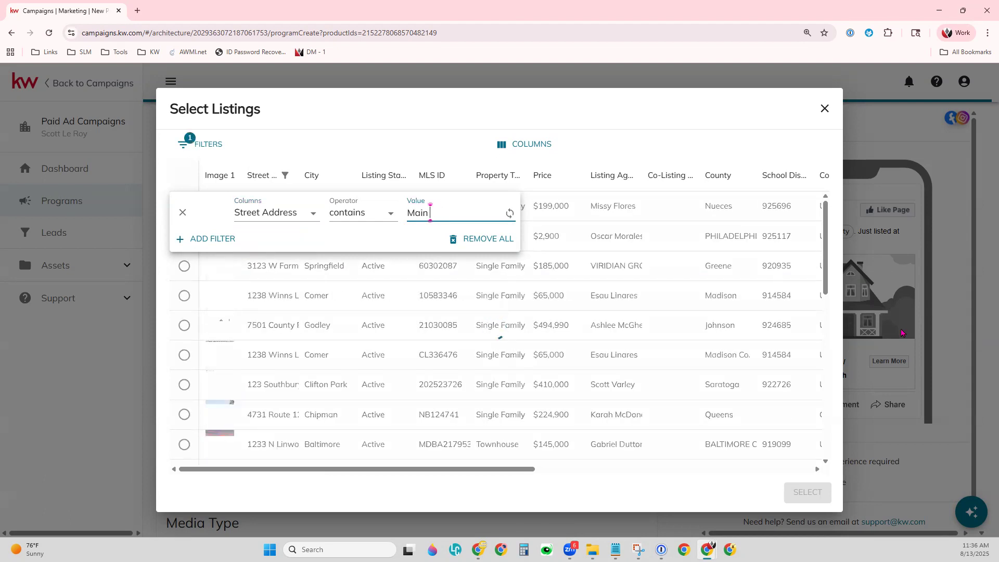
pyautogui.press('BackSpace')
pyautogui.press('BackSpace')
pyautogui.press('BackSpace')
pyautogui.press('BackSpace')
pyautogui.press('BackSpace')
pyautogui.press('BackSpace')
pyautogui.press('BackSpace')
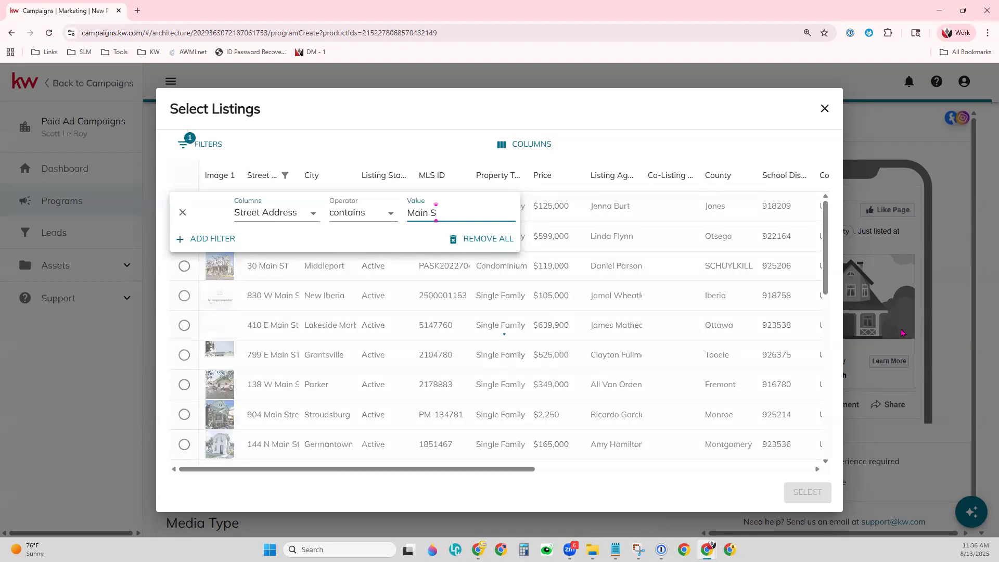
pyautogui.write('Center St')
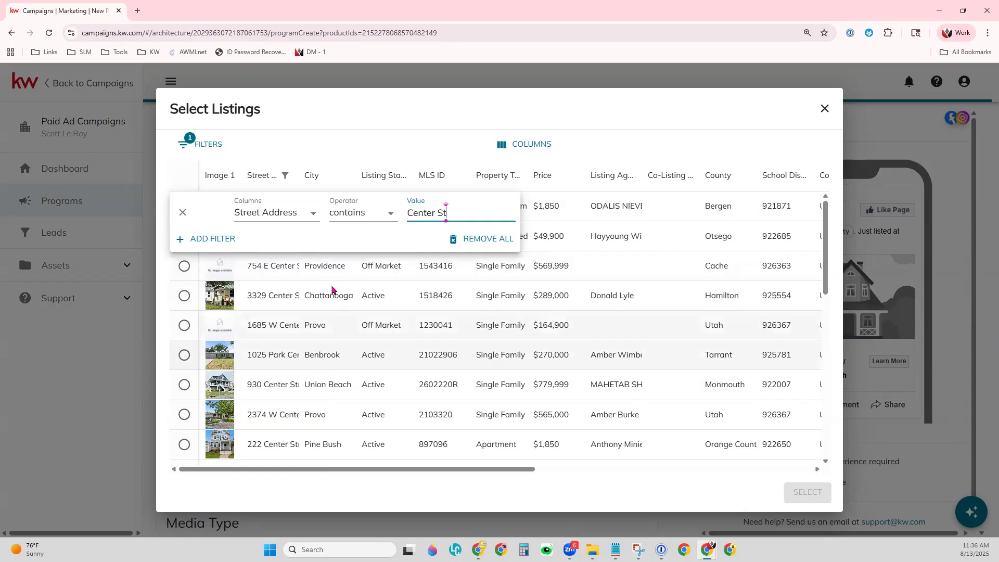
# Add a second filter, Listing Status contains 'Active', and close the filter panel.
pyautogui.click(217, 240)
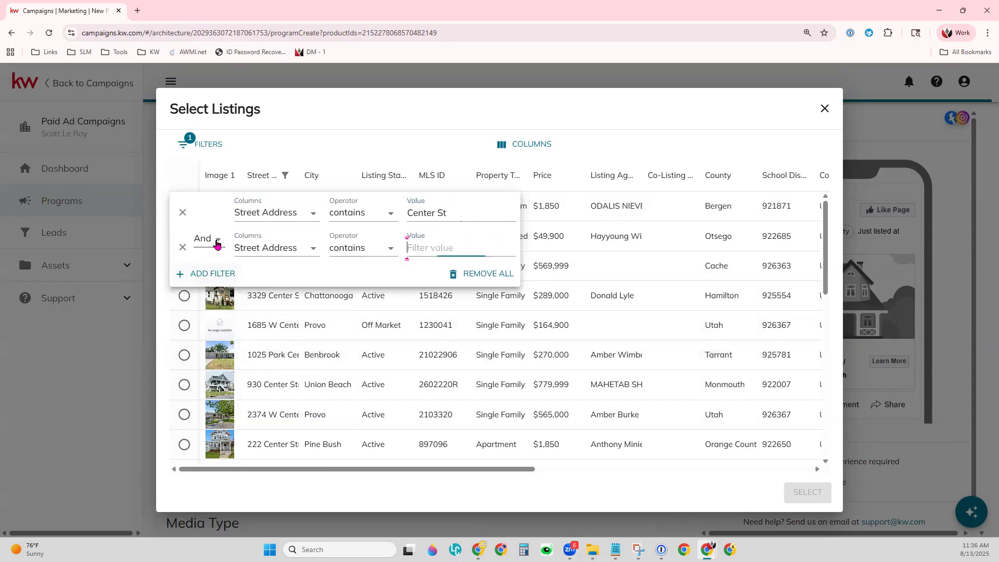
pyautogui.click(276, 248)
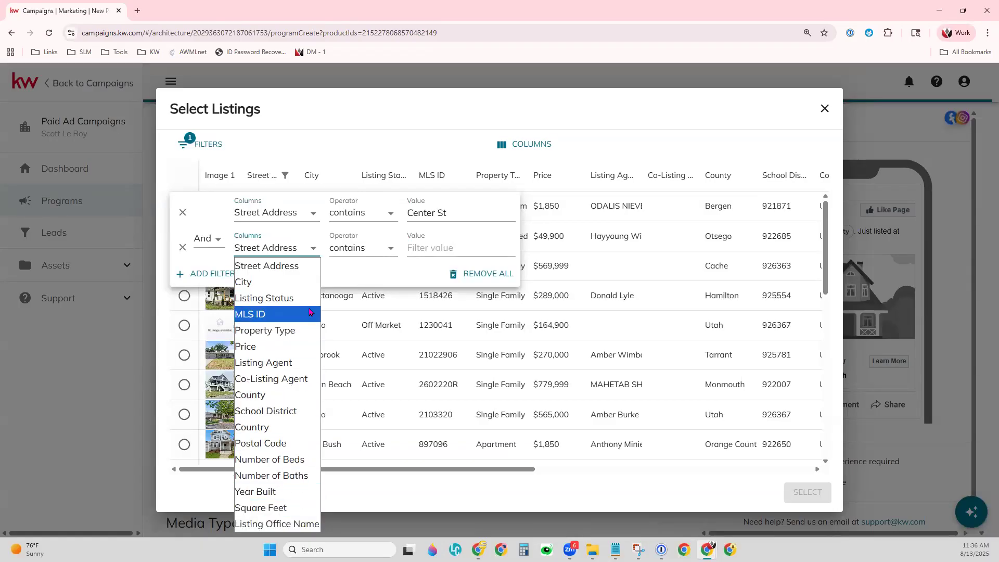
pyautogui.click(271, 298)
pyautogui.write('Active')
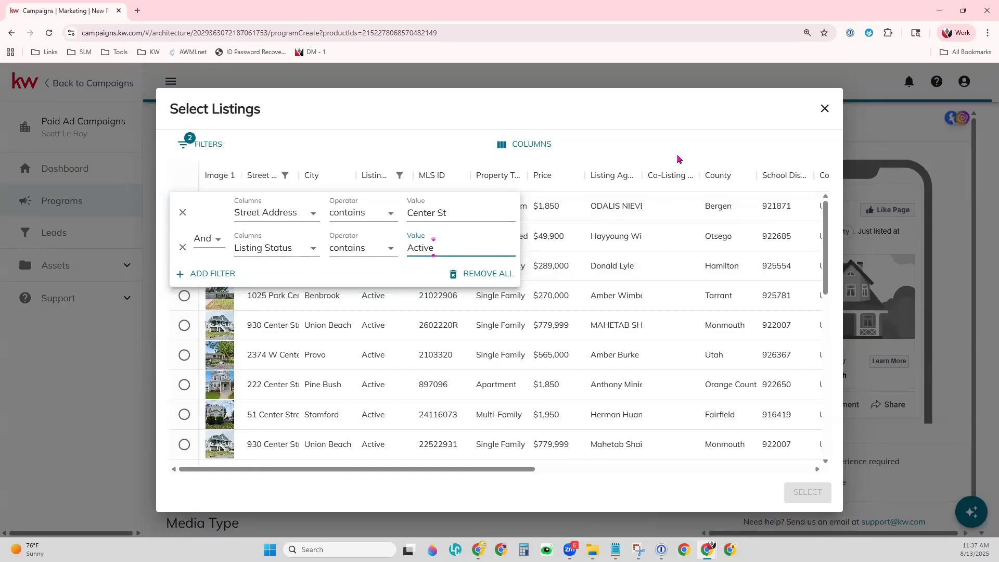
pyautogui.click(674, 128)
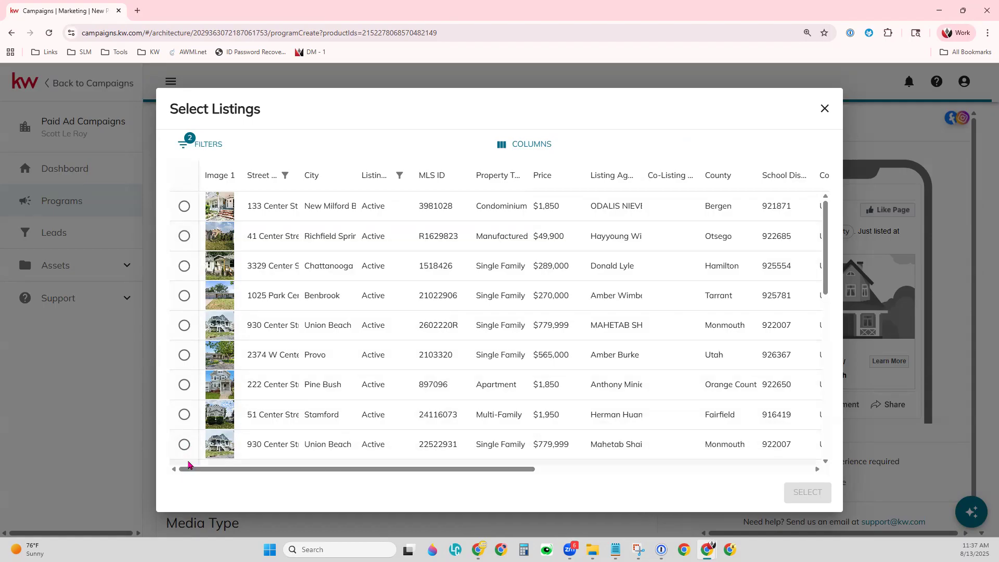
pyautogui.click(184, 444)
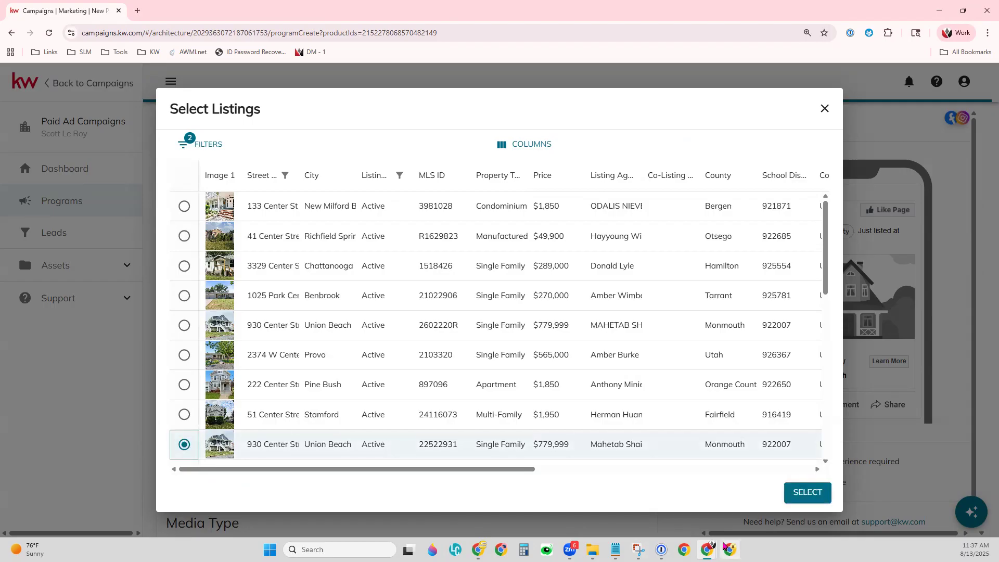
pyautogui.click(818, 498)
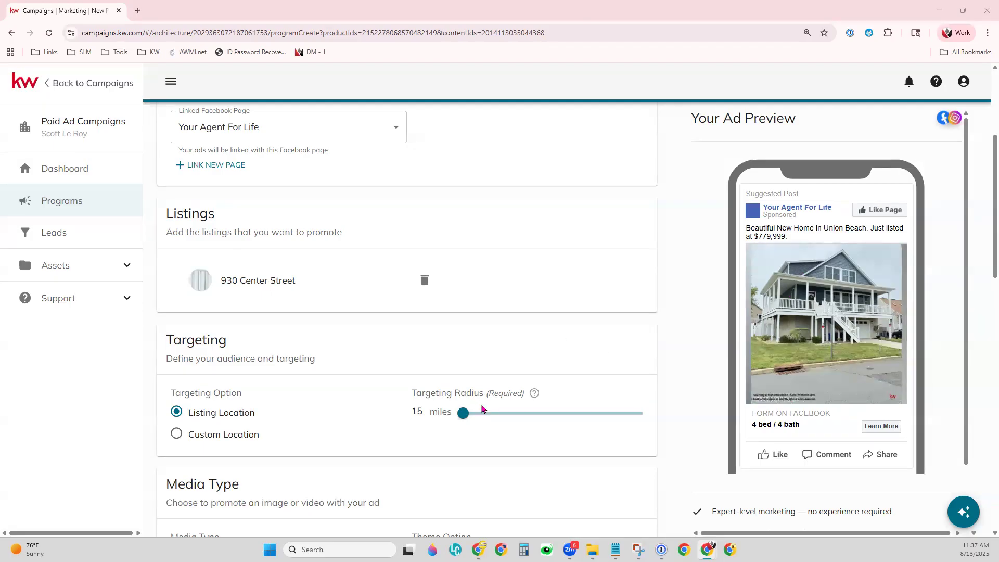
pyautogui.scroll(-3, 481, 409)
pyautogui.scroll(-1, 481, 409)
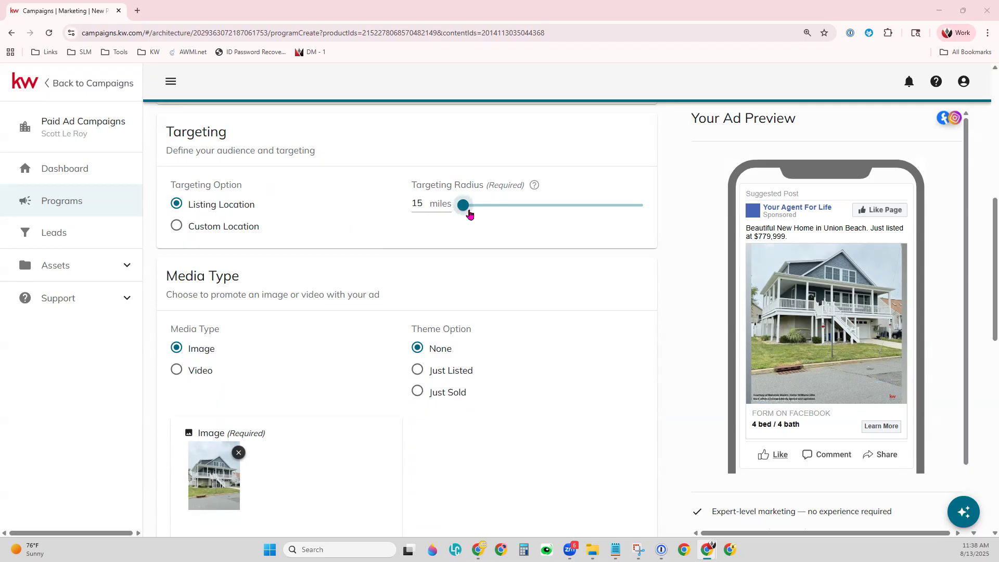
pyautogui.moveTo(470, 214)
pyautogui.mouseDown()
pyautogui.moveTo(598, 194)
pyautogui.moveTo(463, 213)
pyautogui.mouseUp()
pyautogui.click(422, 203)
pyautogui.click(197, 229)
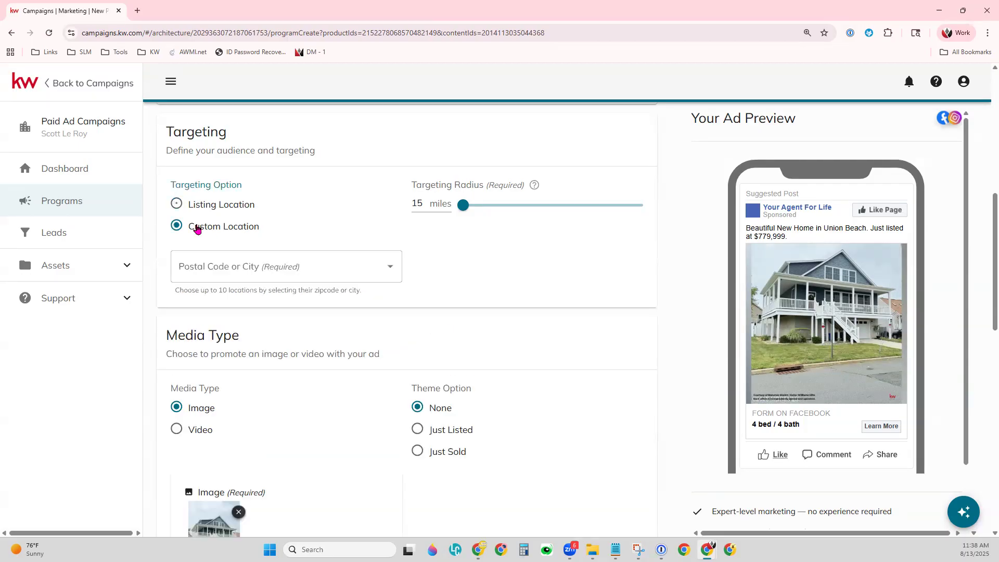
pyautogui.click(225, 257)
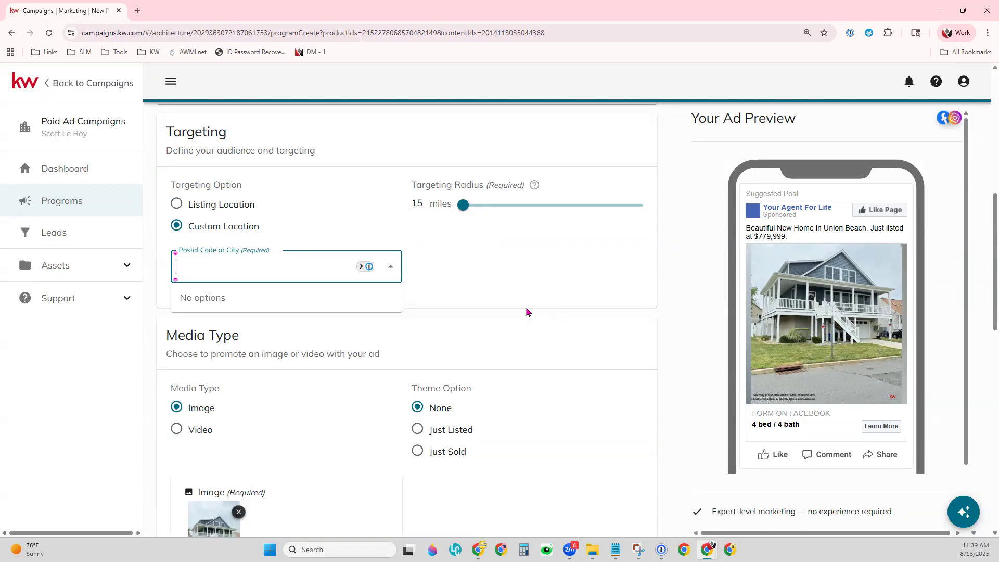
pyautogui.click(527, 312)
pyautogui.click(251, 203)
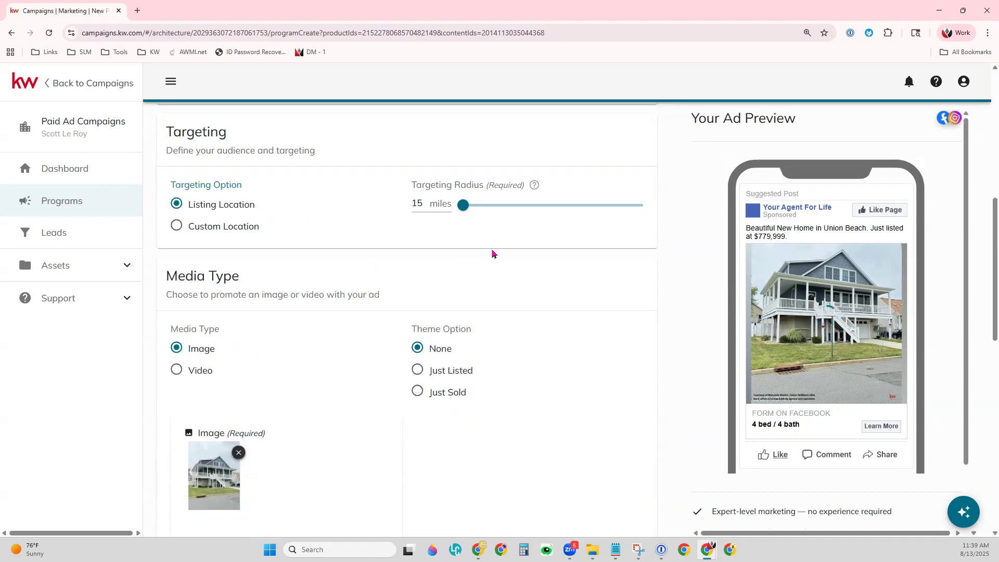
pyautogui.scroll(-2, 495, 254)
# Remove the default ad image and open the listing's media assets picker.
pyautogui.scroll(-1, 494, 253)
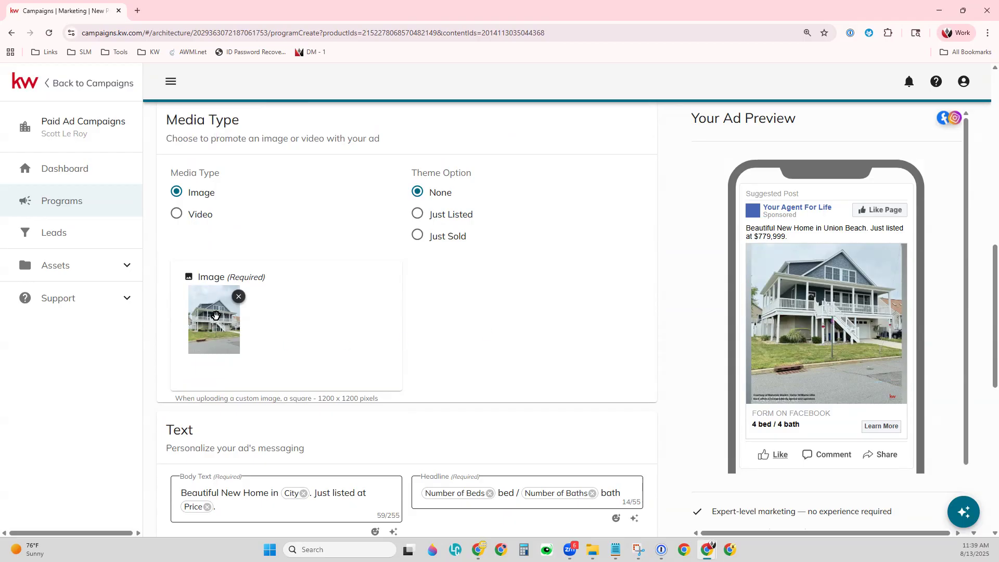
pyautogui.scroll(-1, 216, 315)
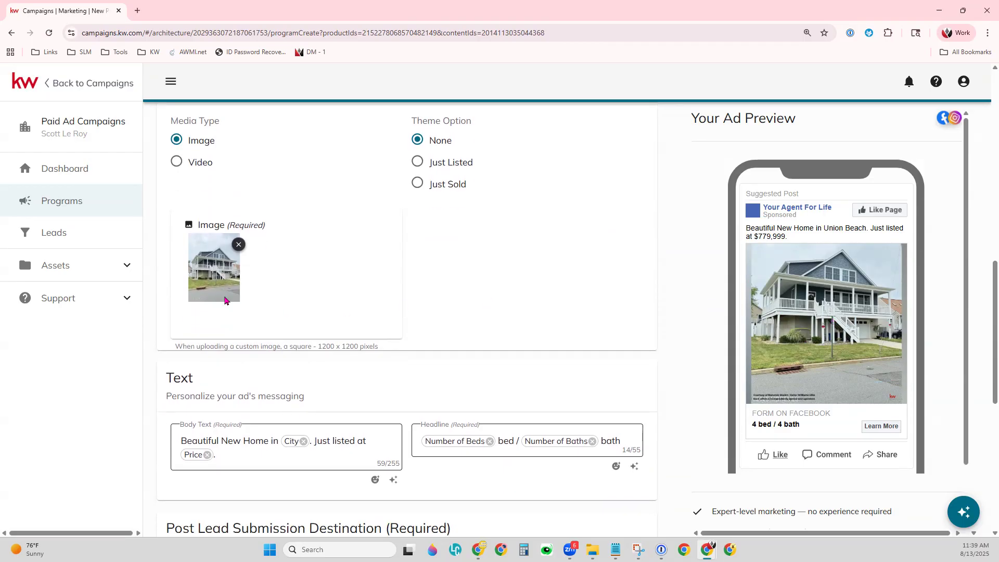
pyautogui.scroll(2, 298, 310)
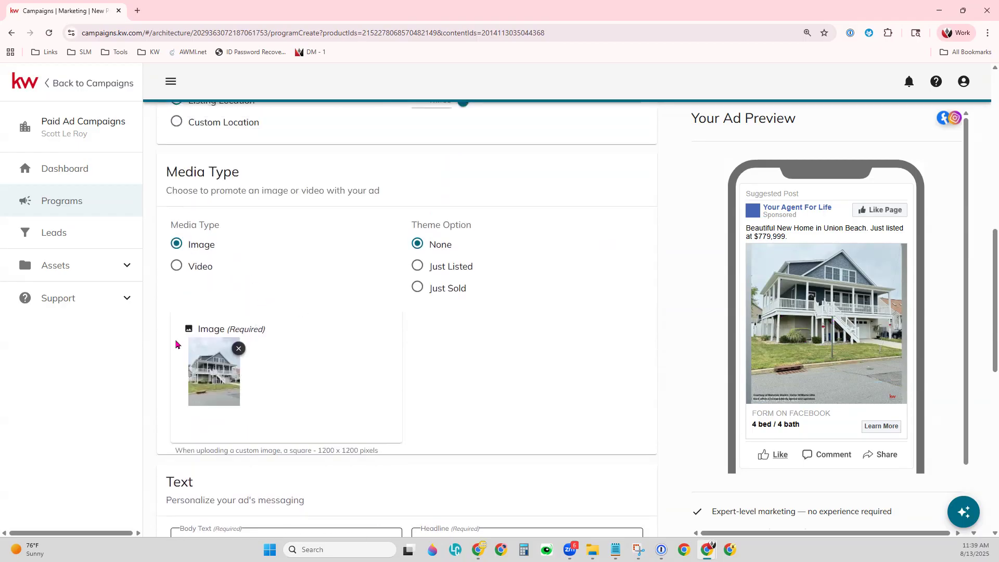
pyautogui.click(238, 348)
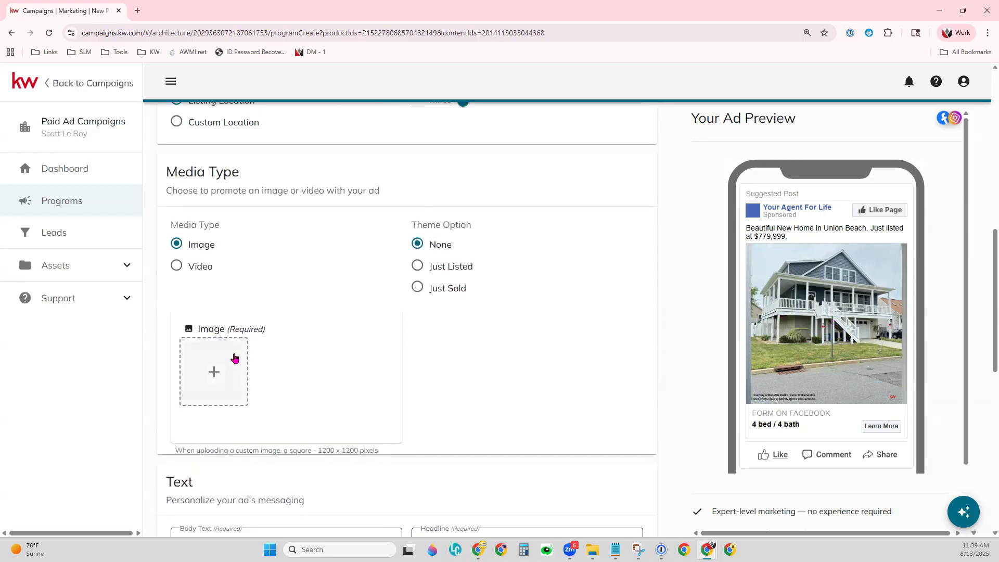
pyautogui.click(214, 368)
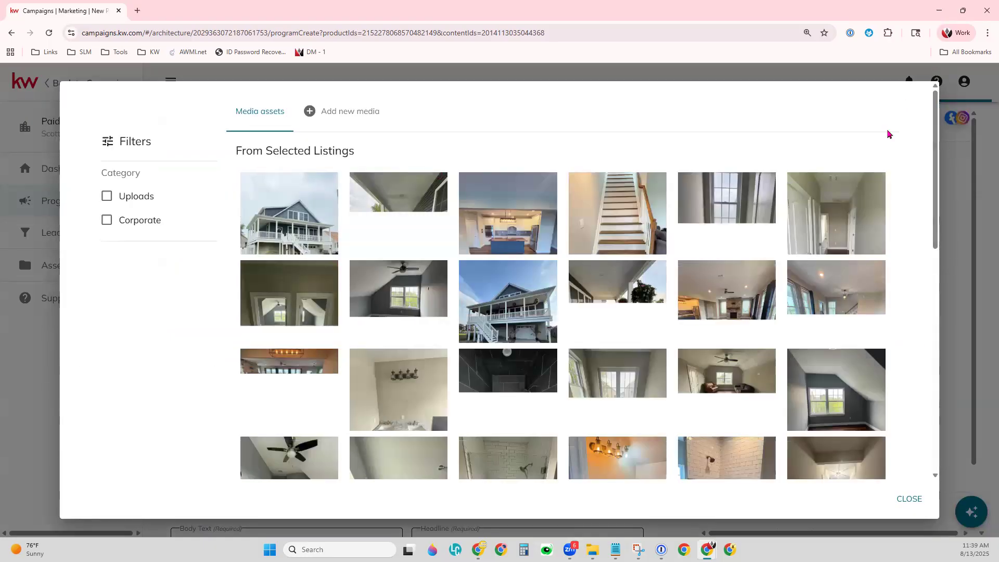
# Pick the front exterior photo of the house from the listing photos as the ad image.
pyautogui.click(29, 385)
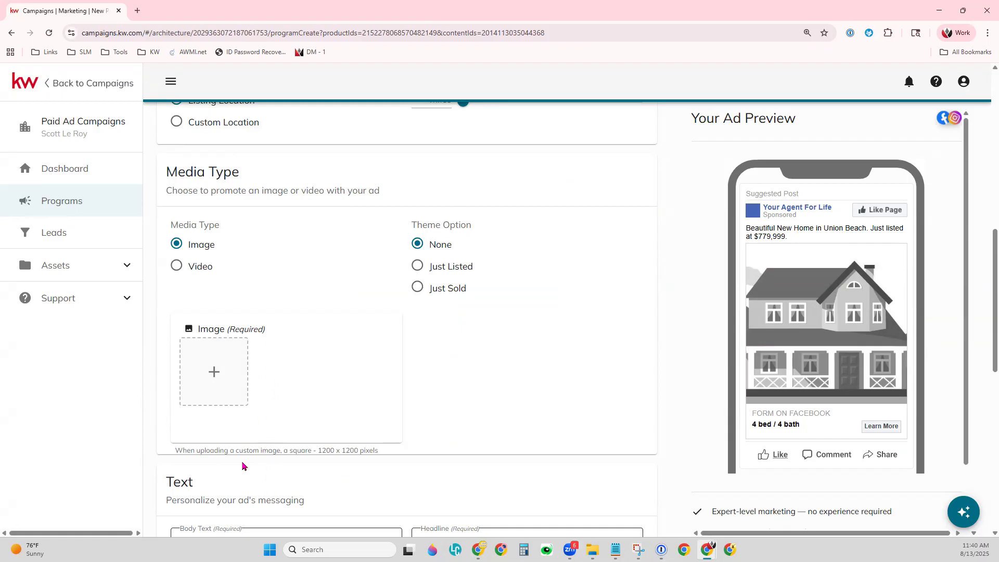
pyautogui.click(224, 371)
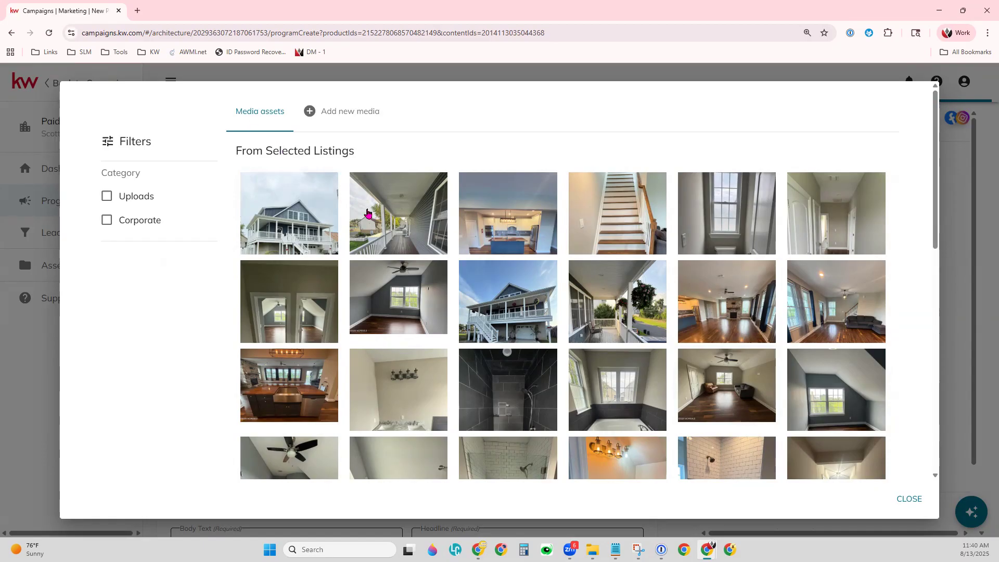
pyautogui.scroll(-1, 804, 384)
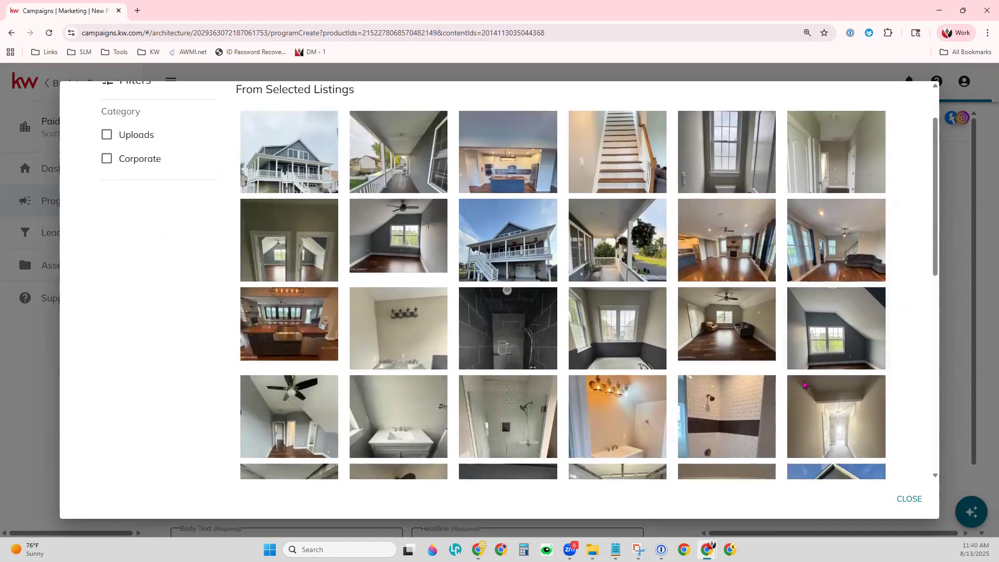
pyautogui.scroll(-3, 804, 383)
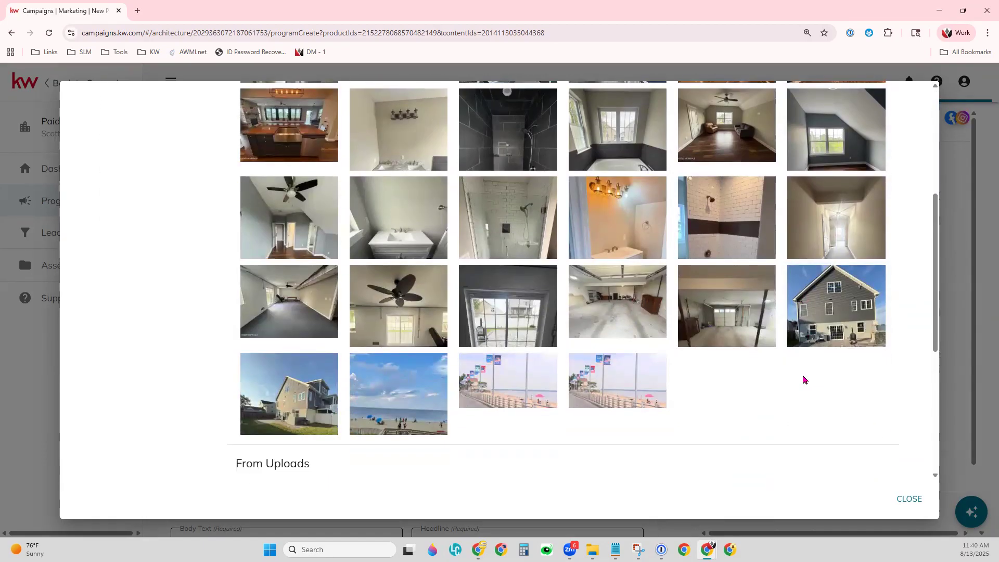
pyautogui.scroll(5, 804, 380)
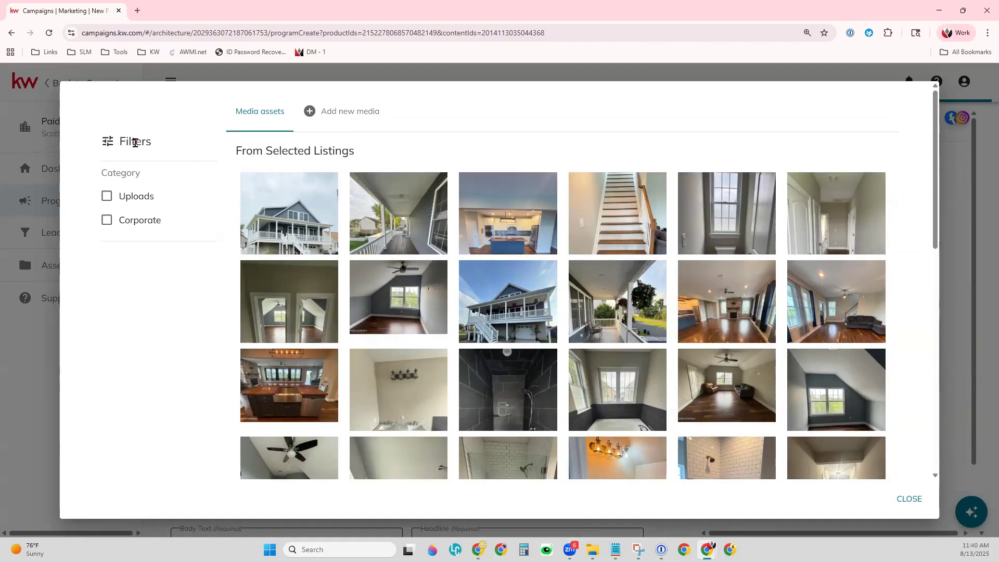
pyautogui.scroll(-3, 644, 324)
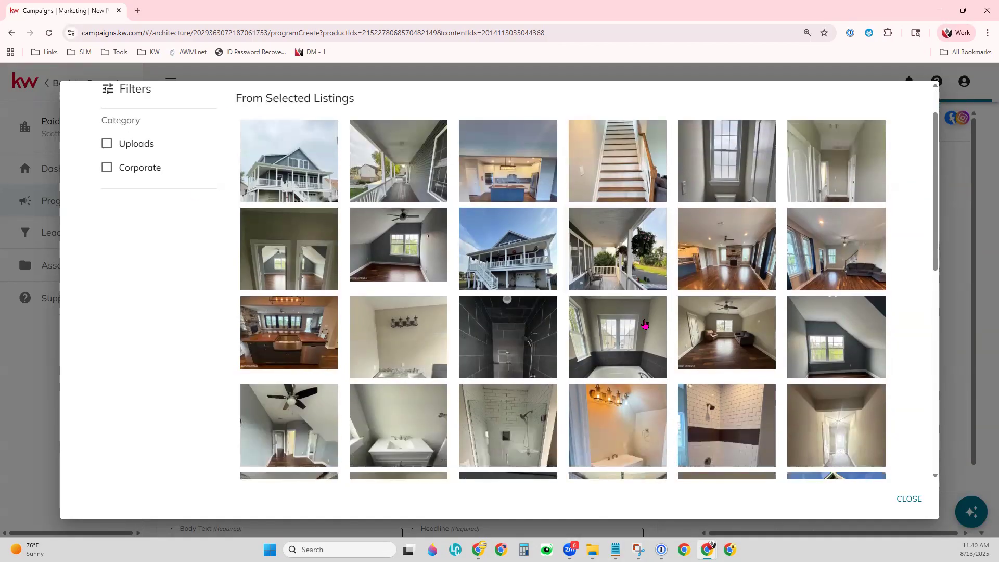
pyautogui.scroll(-1, 644, 324)
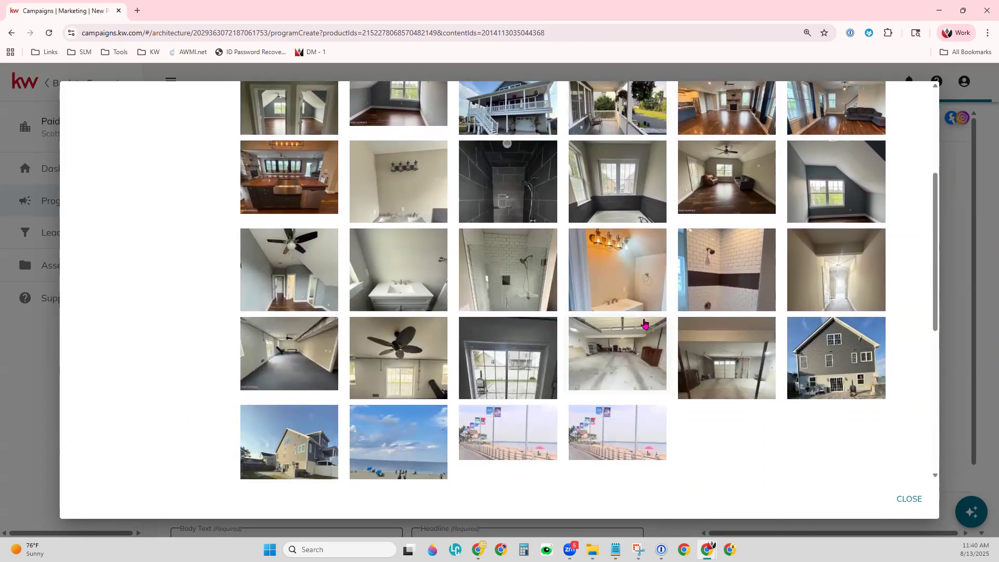
pyautogui.scroll(2, 644, 324)
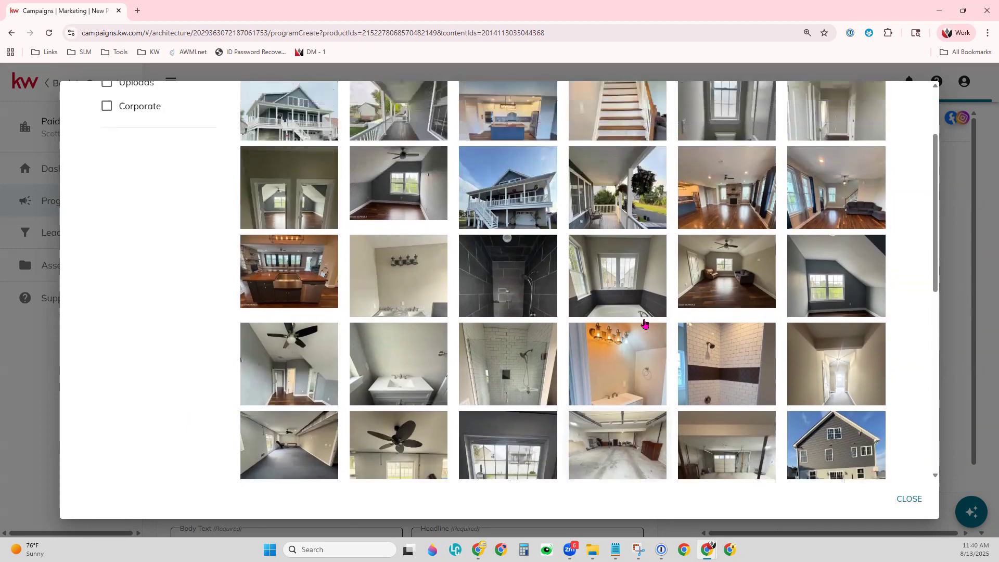
pyautogui.scroll(1, 644, 323)
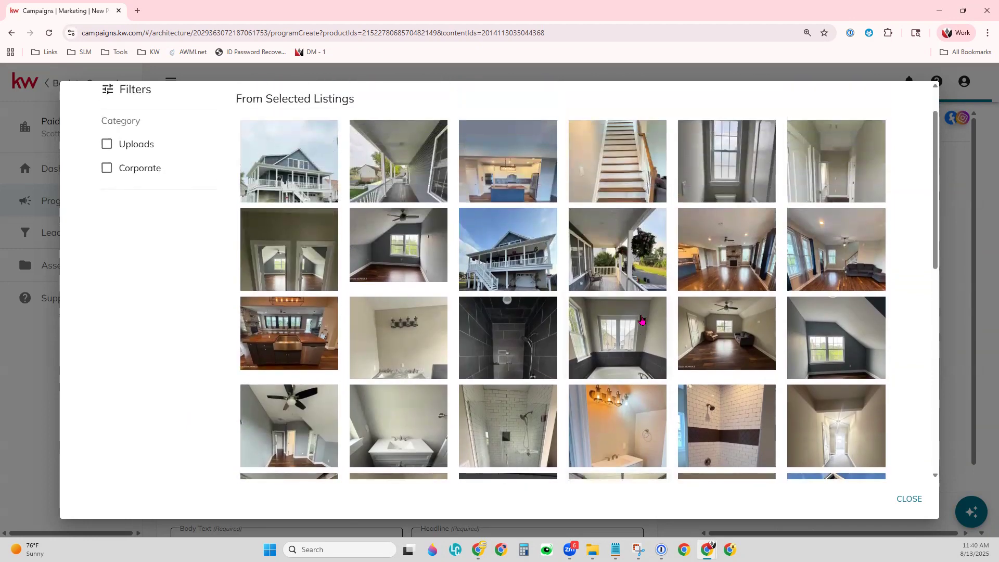
pyautogui.click(517, 254)
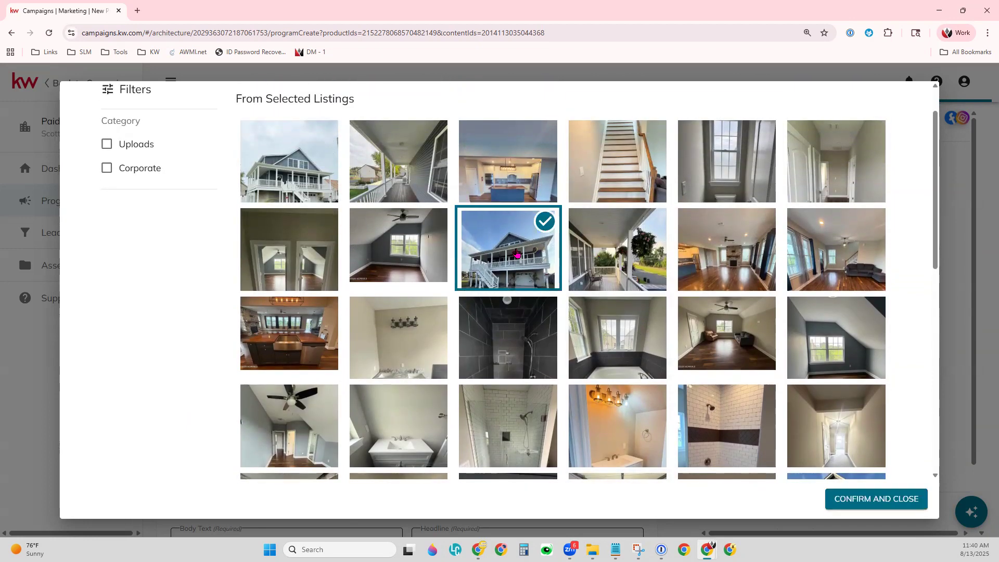
pyautogui.click(877, 500)
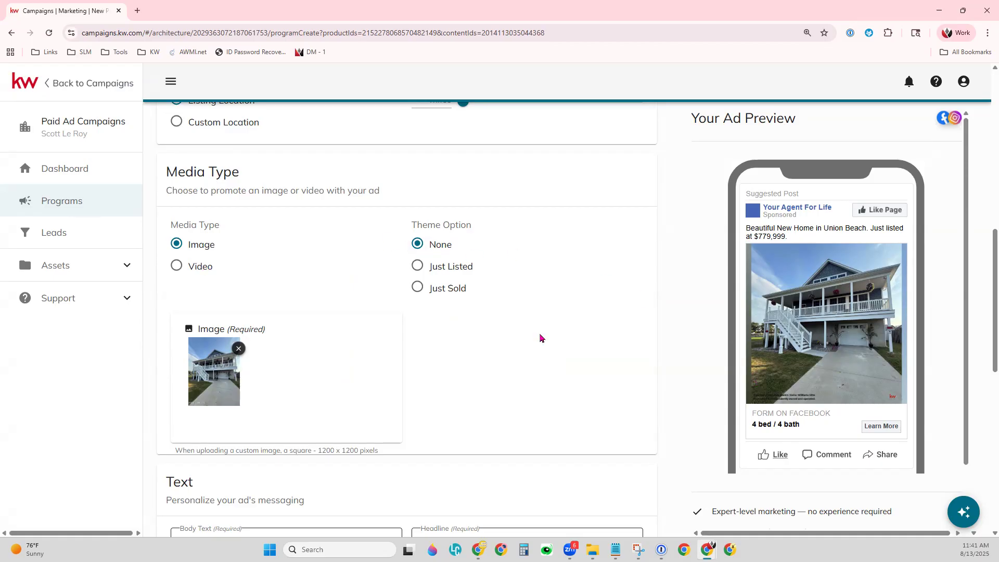
# Compare the Just Sold theme, then settle on the Just Listed theme for the ad.
pyautogui.click(424, 269)
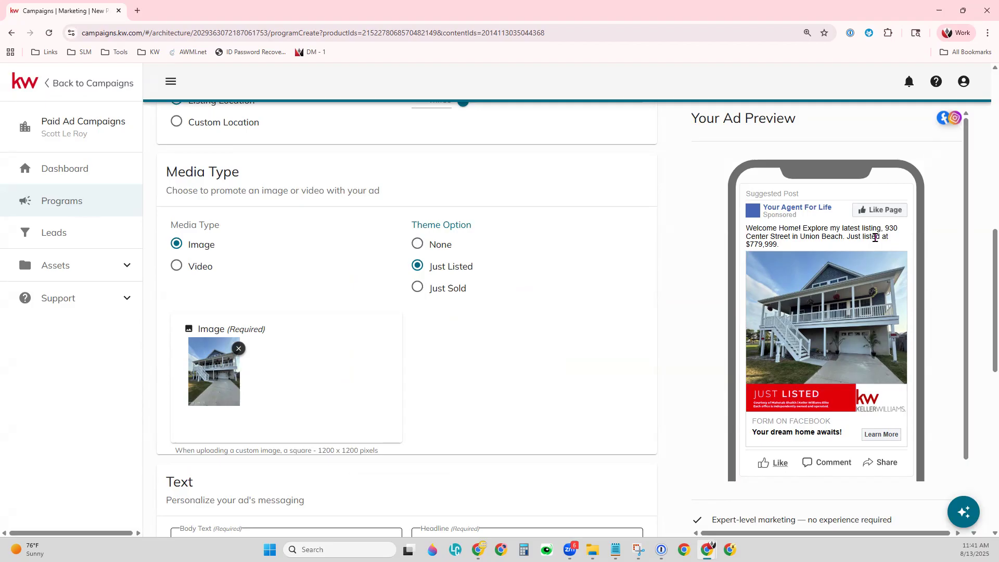
pyautogui.click(442, 296)
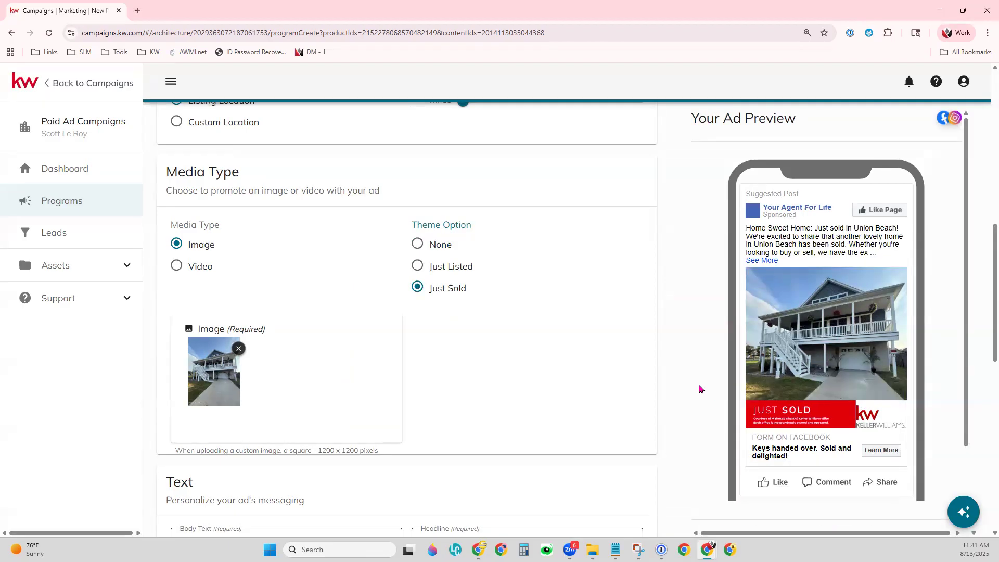
pyautogui.click(421, 266)
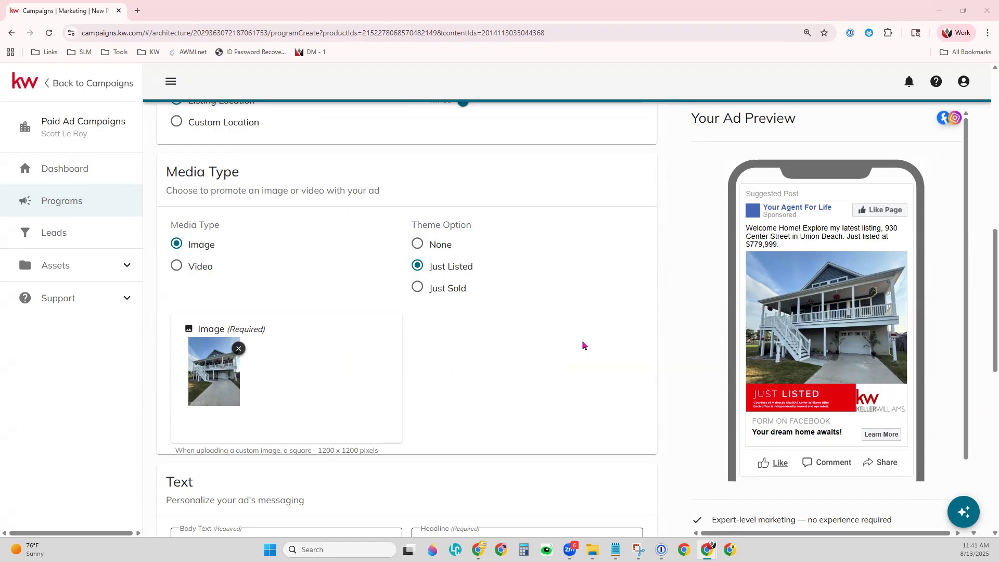
pyautogui.scroll(-6, 583, 346)
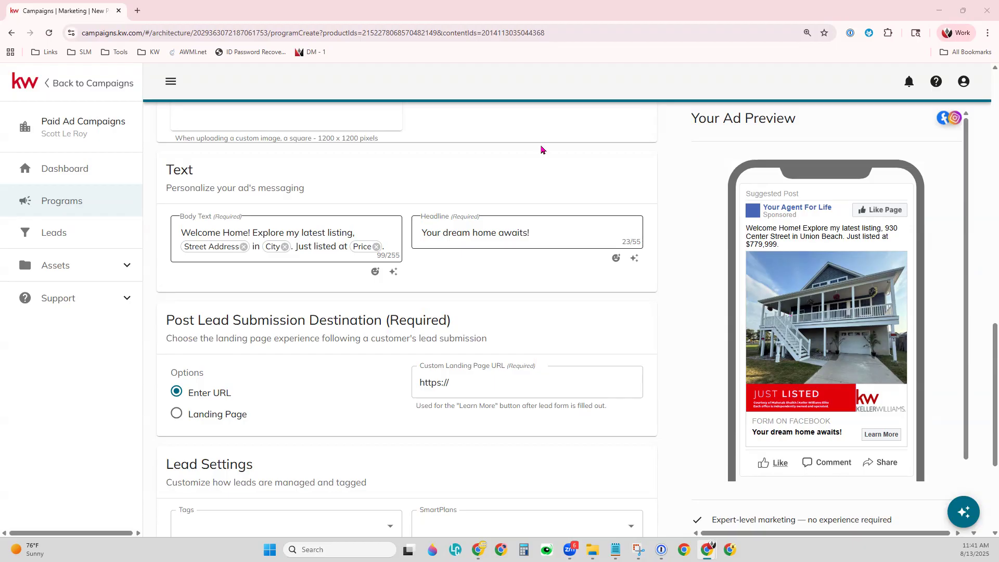
# Check the Body Text profile-detail and emoji options, then bring up the Evolve AI Copywriter.
pyautogui.click(305, 237)
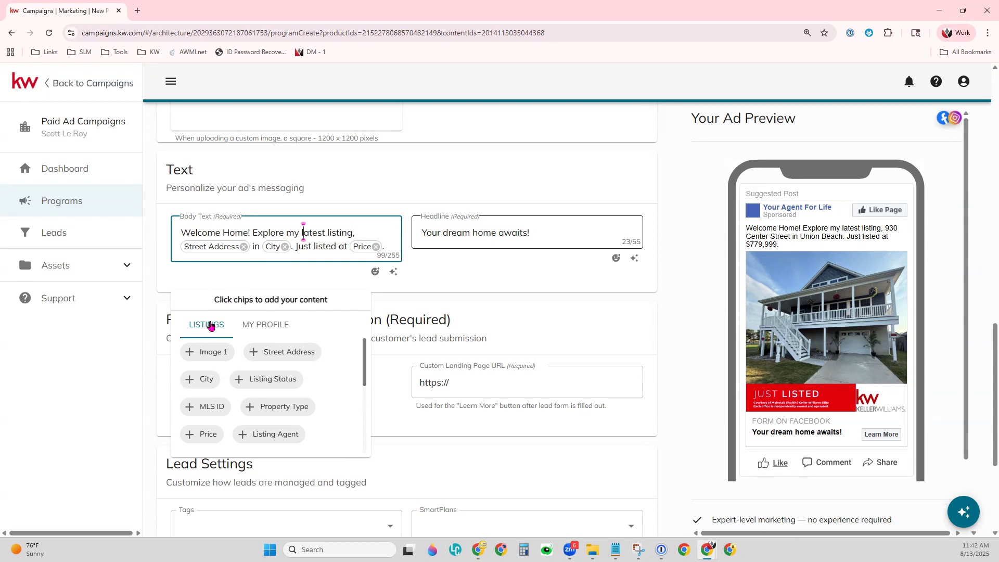
pyautogui.click(270, 333)
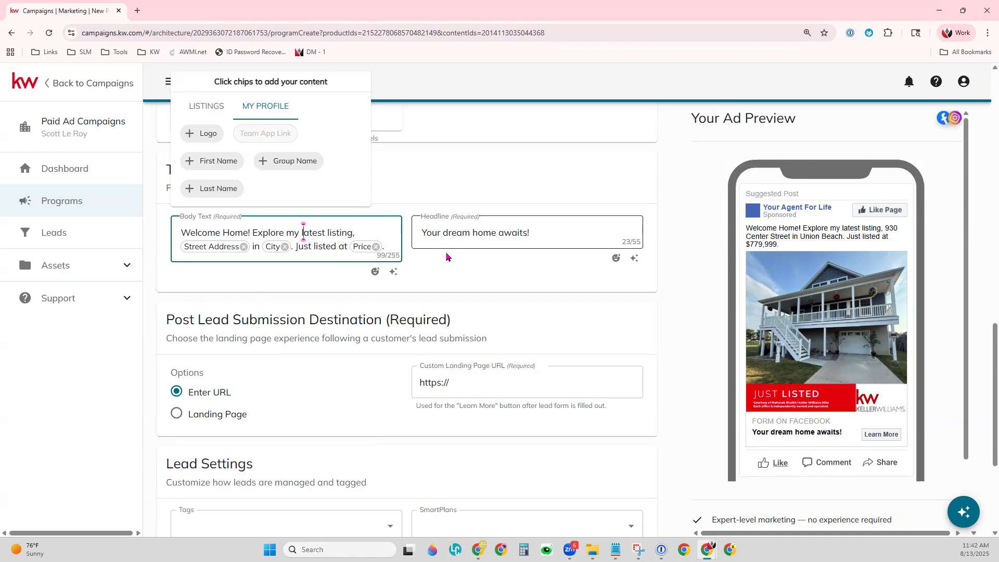
pyautogui.click(383, 239)
pyautogui.click(375, 272)
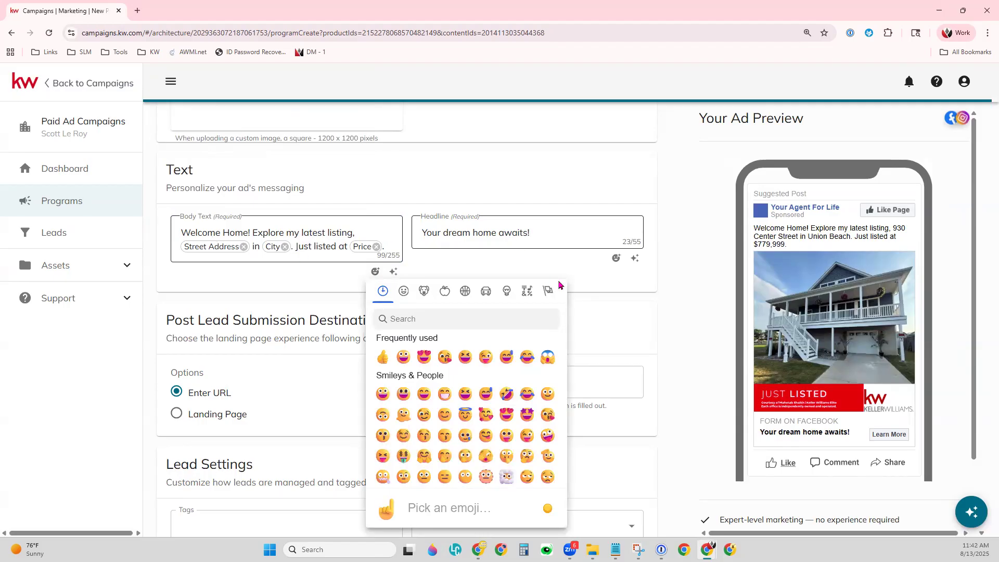
pyautogui.click(587, 295)
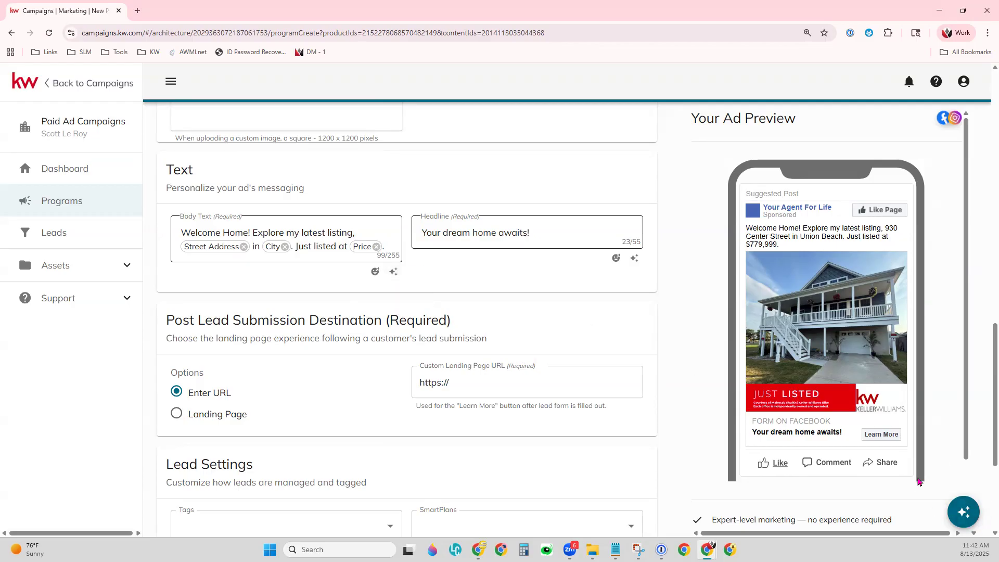
pyautogui.click(964, 517)
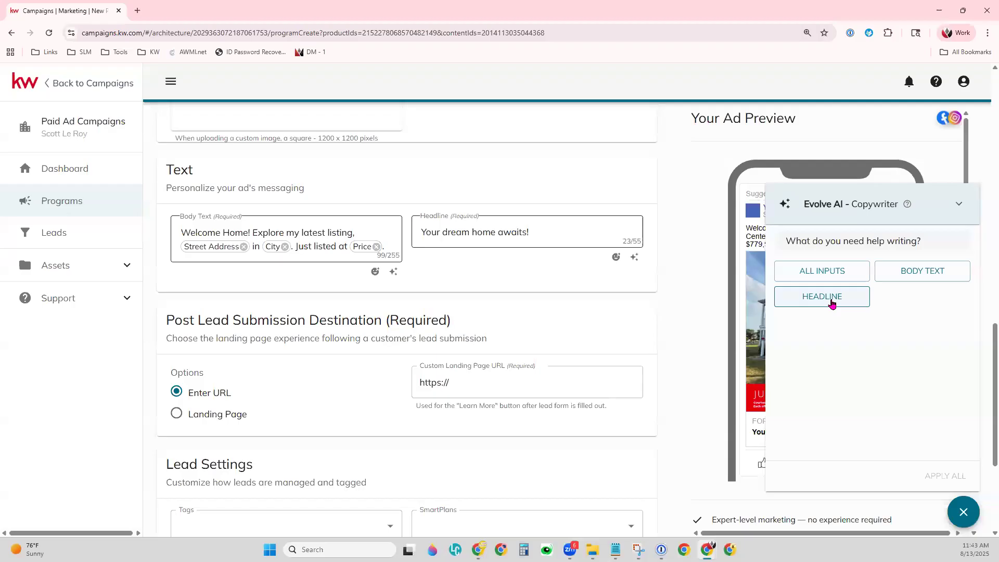
# Have Evolve AI write all inputs and apply a Vibrant-tone body text about the Union Beach home.
pyautogui.click(838, 274)
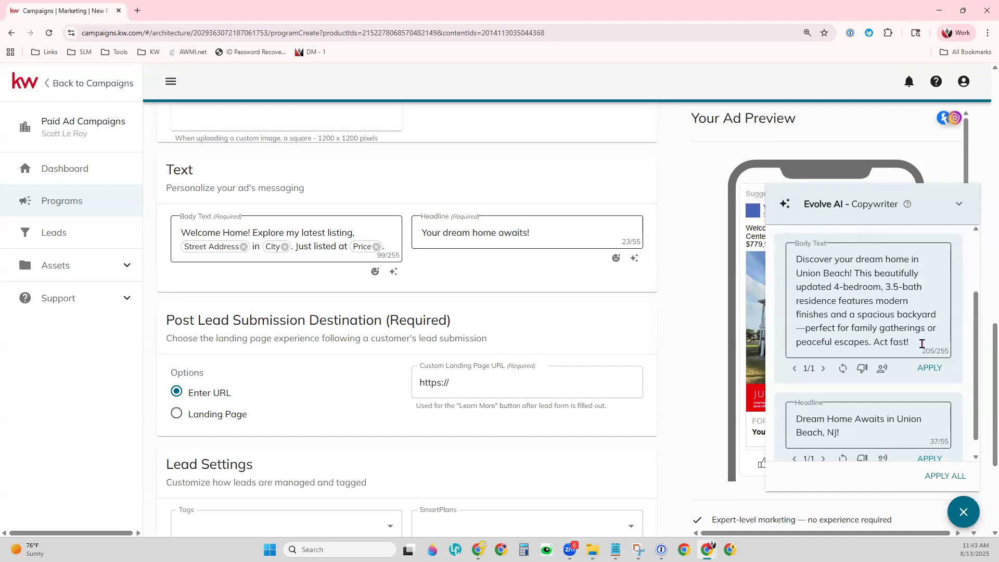
pyautogui.scroll(-1, 923, 344)
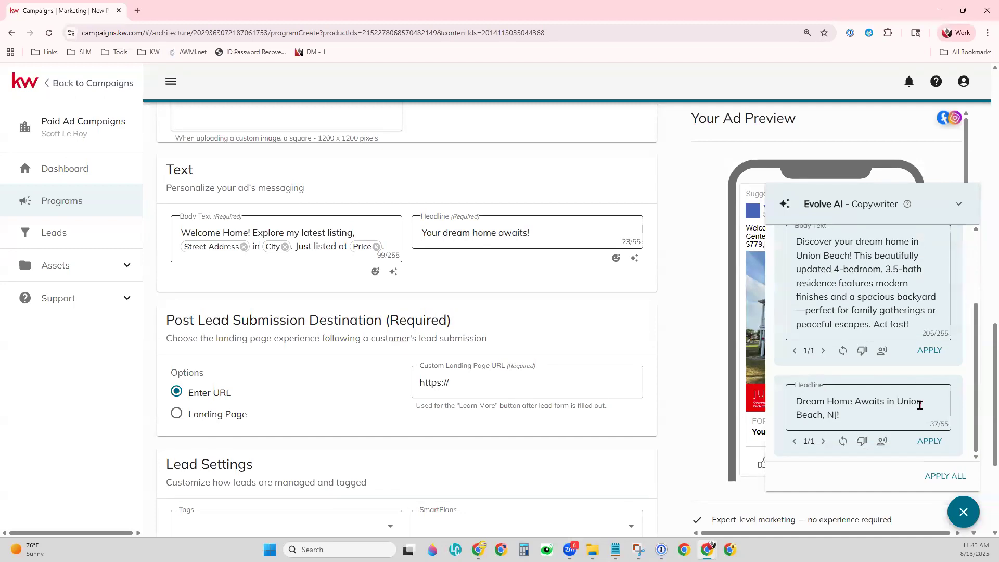
pyautogui.scroll(3, 922, 404)
pyautogui.scroll(-3, 922, 404)
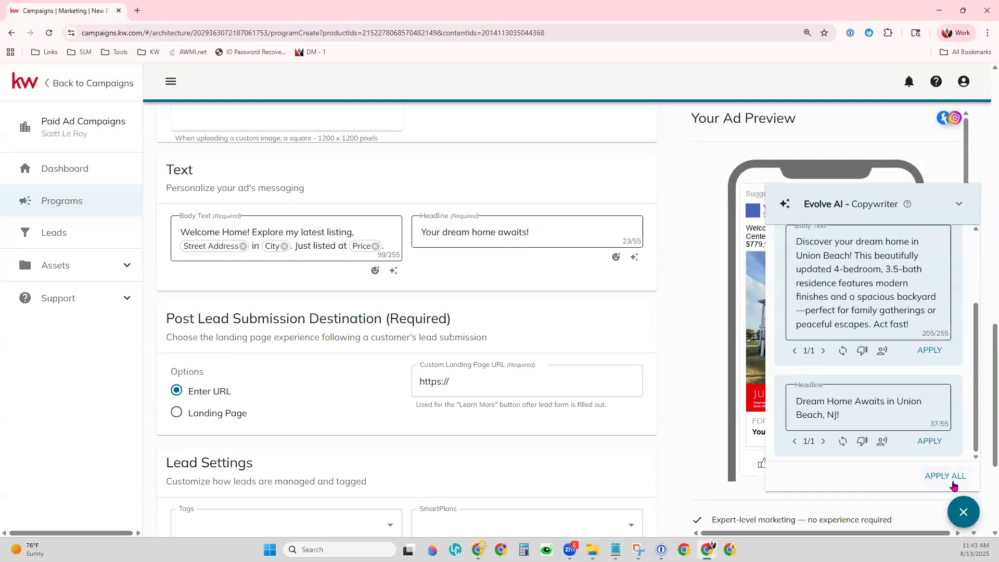
pyautogui.click(941, 351)
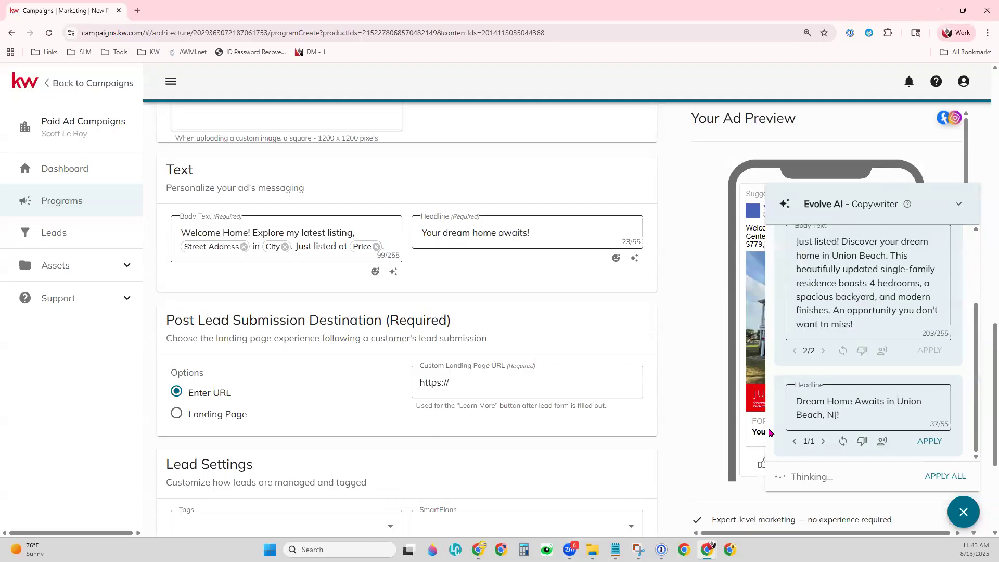
pyautogui.click(884, 356)
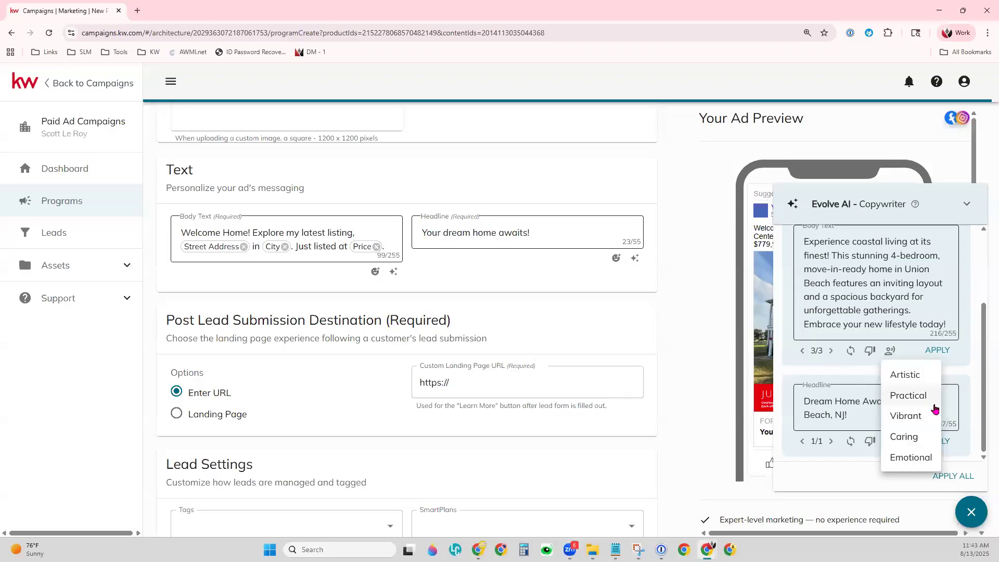
pyautogui.click(919, 417)
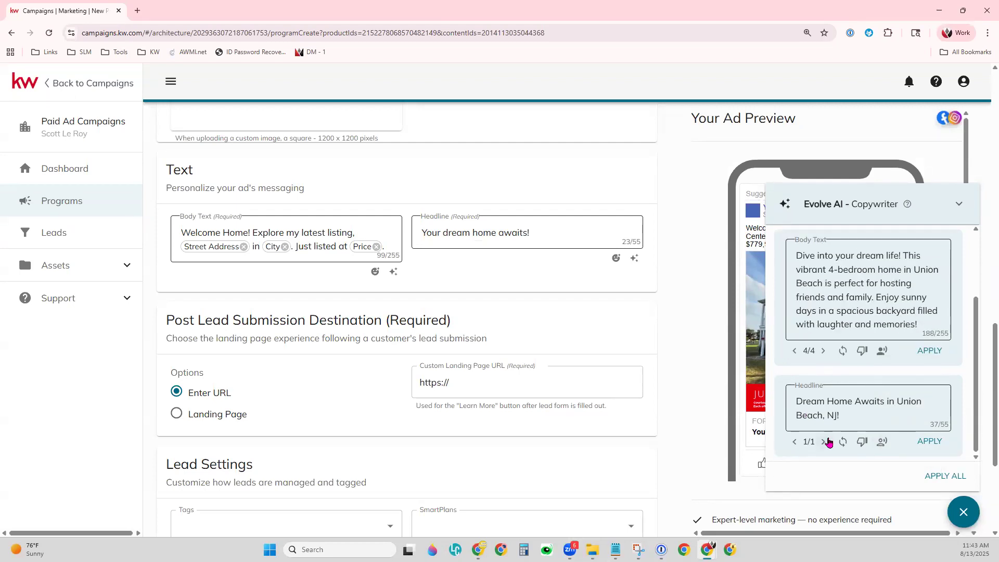
pyautogui.click(932, 350)
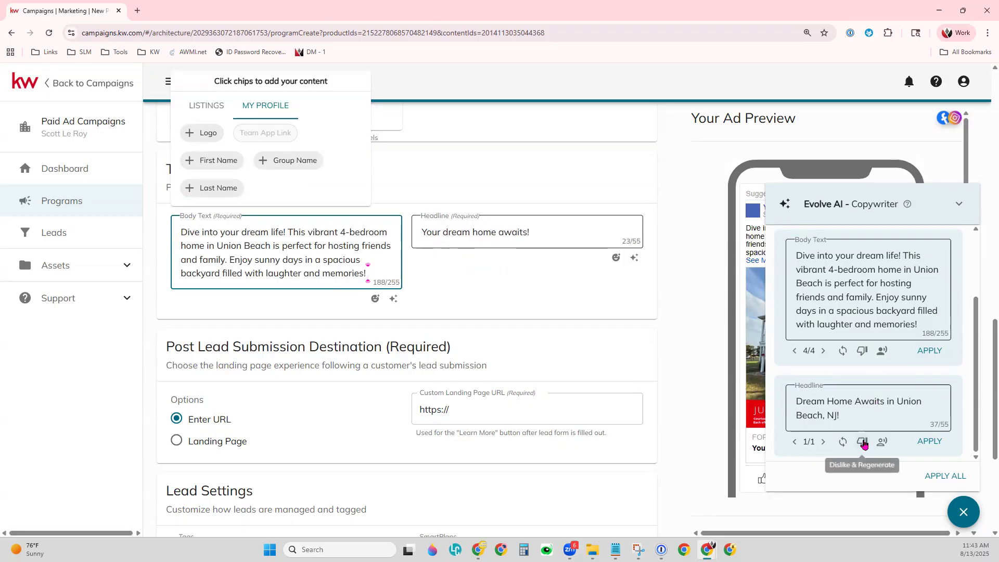
# Apply the regenerated headline 'Your Family's Coastal Retreat Awaits!' and collapse the AI panel.
pyautogui.click(844, 442)
pyautogui.click(935, 446)
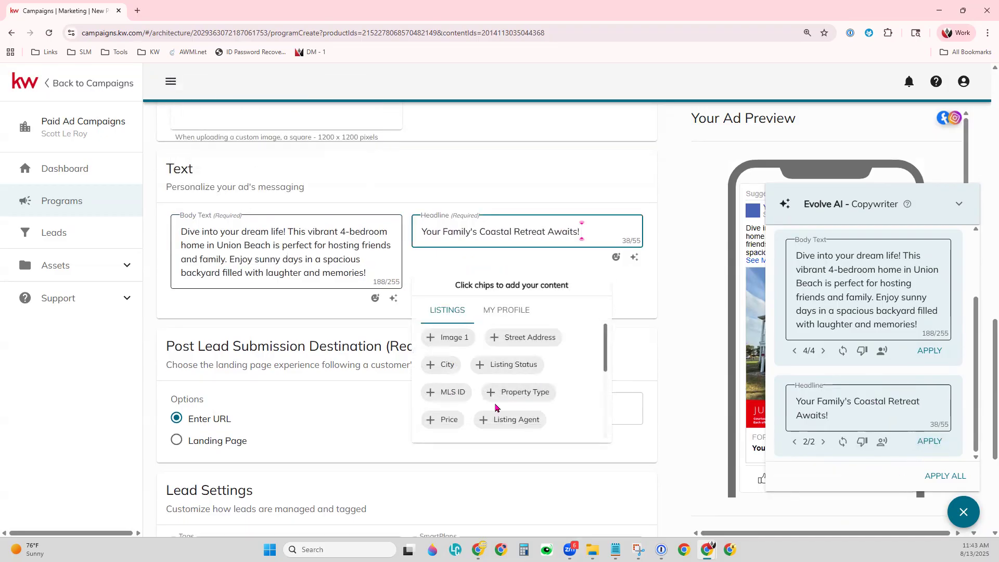
pyautogui.click(964, 200)
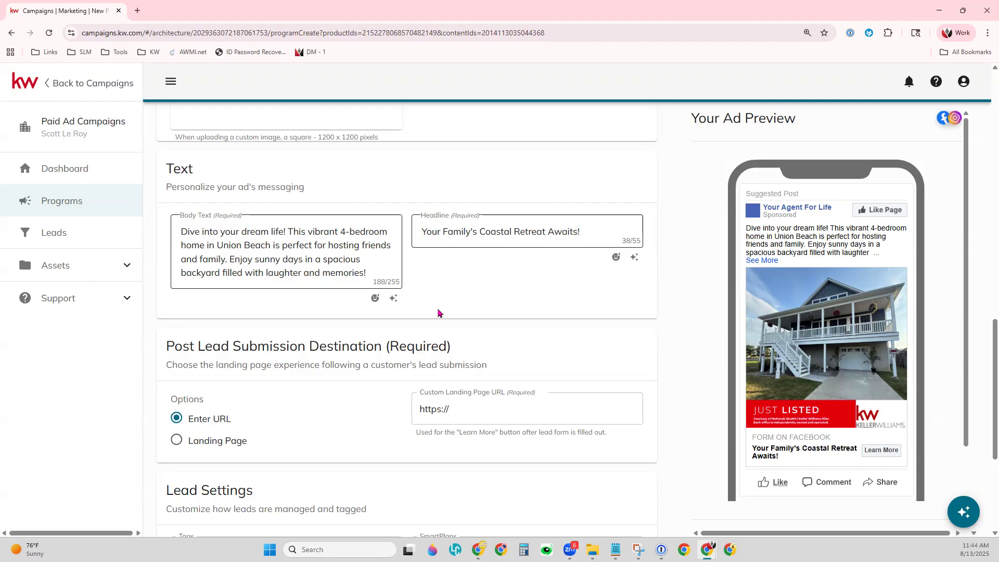
# Enter the agent's kw.com marketing site address as the custom landing page URL.
pyautogui.scroll(-2, 438, 312)
pyautogui.moveTo(158, 235); pyautogui.dragTo(504, 229)
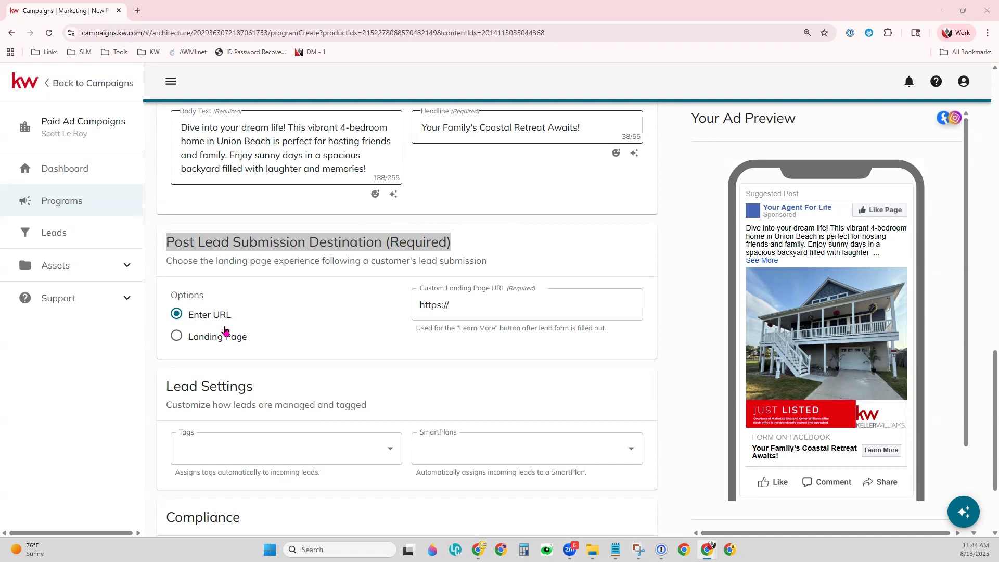
pyautogui.click(564, 315)
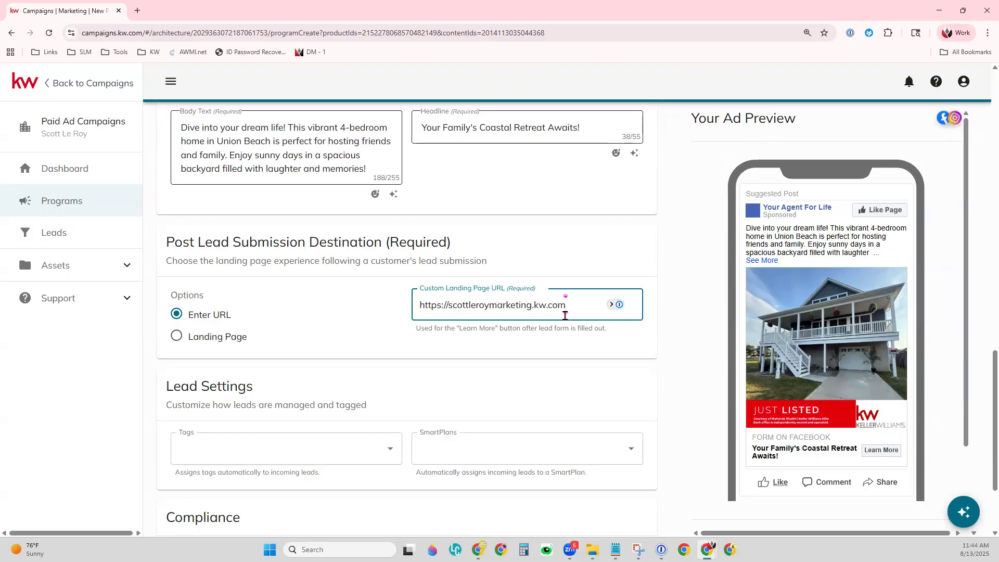
pyautogui.click(619, 354)
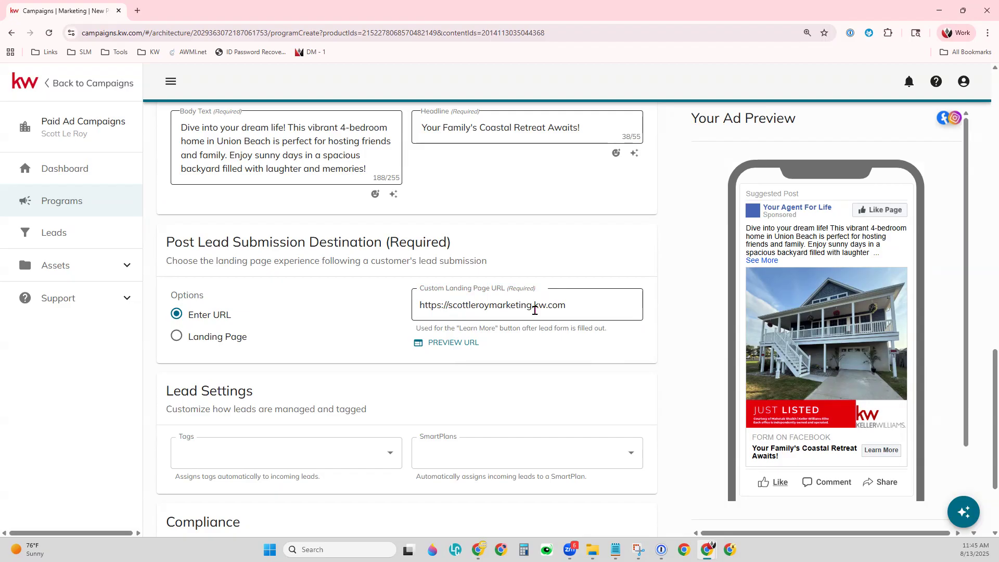
pyautogui.click(582, 311)
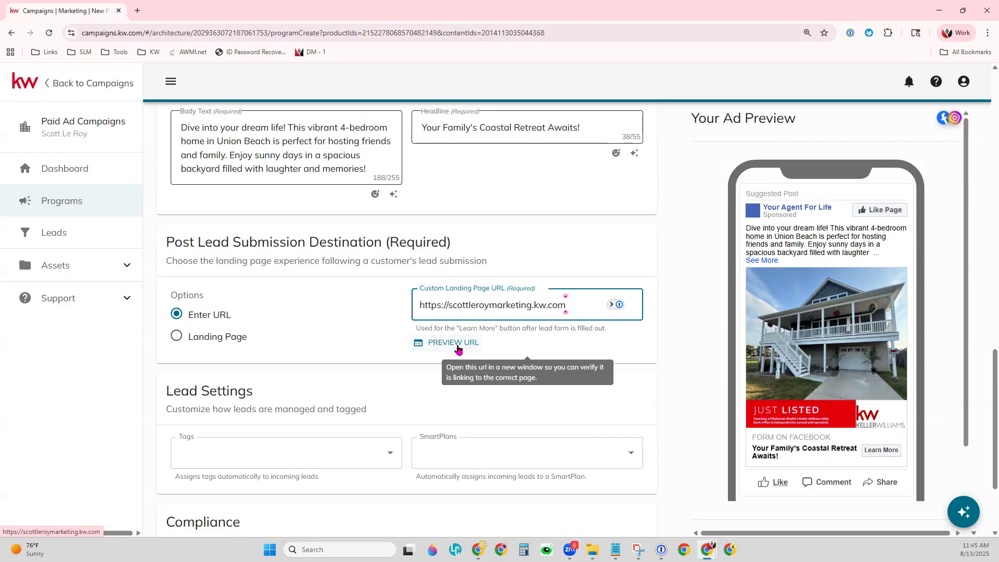
pyautogui.click(194, 345)
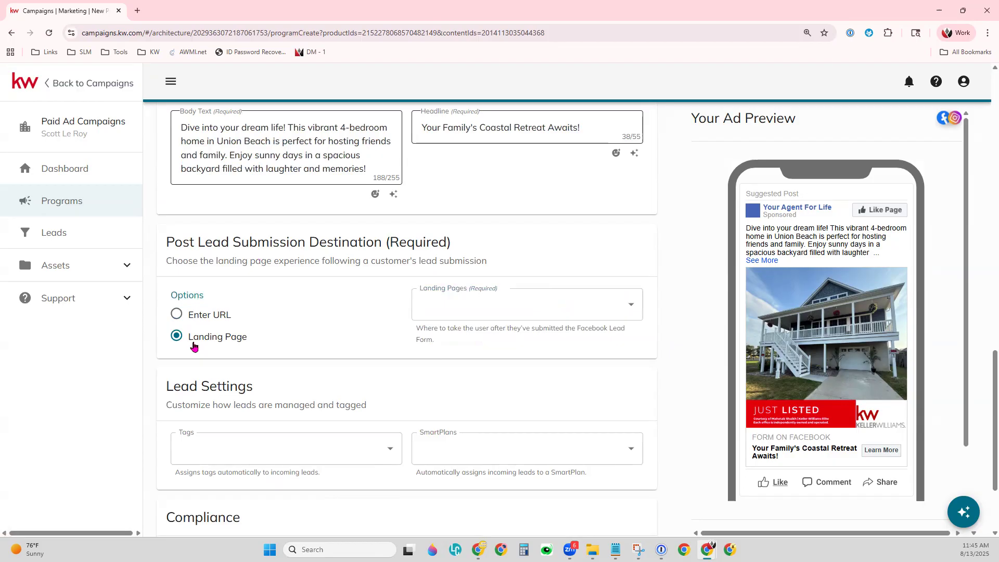
pyautogui.click(478, 299)
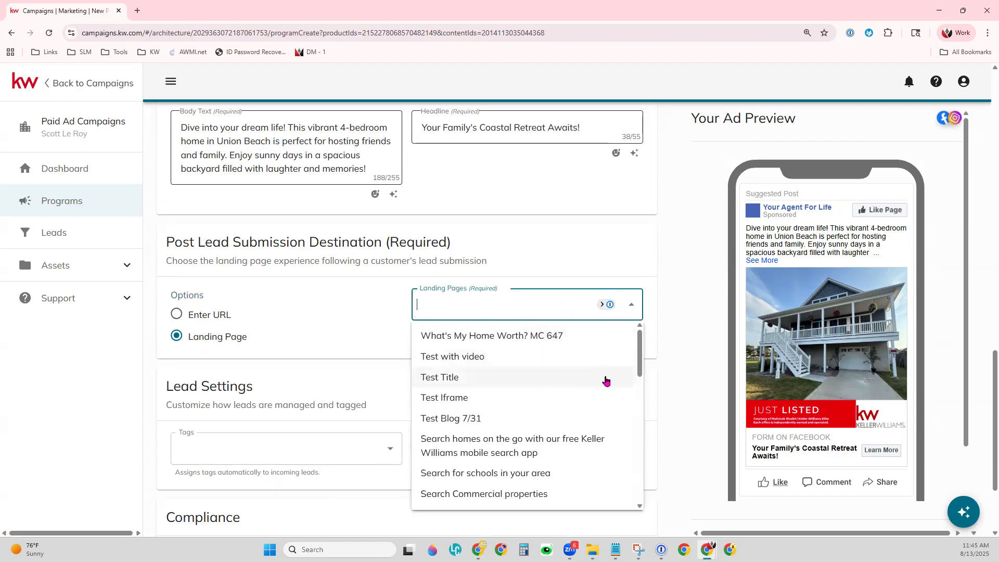
pyautogui.scroll(-10, 605, 380)
pyautogui.scroll(-3, 605, 380)
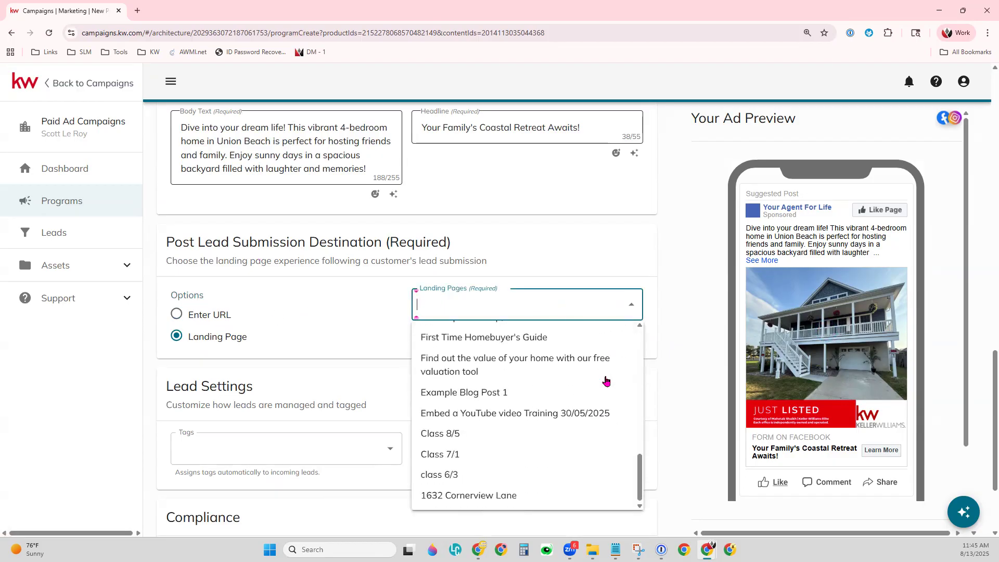
pyautogui.scroll(13, 606, 380)
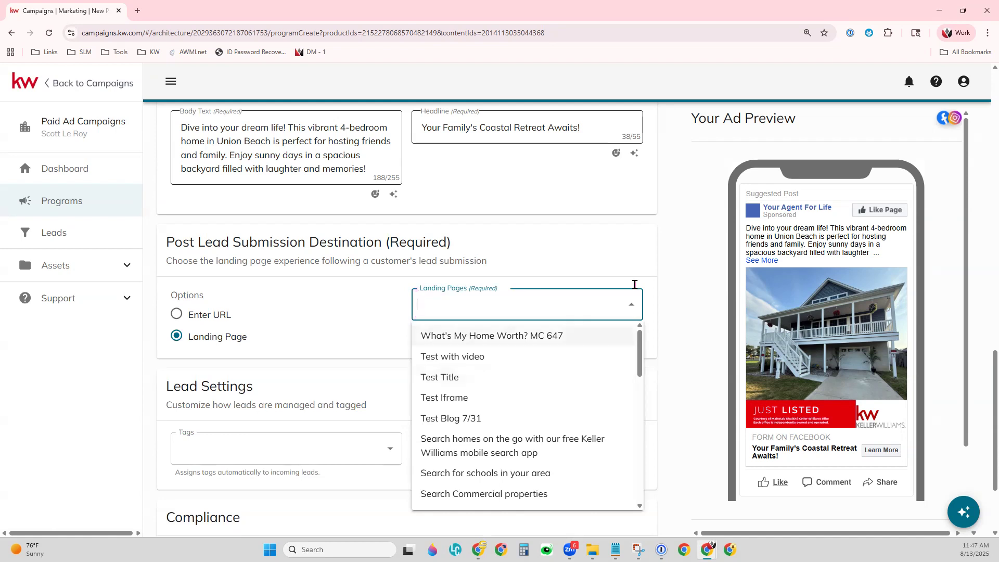
pyautogui.click(641, 250)
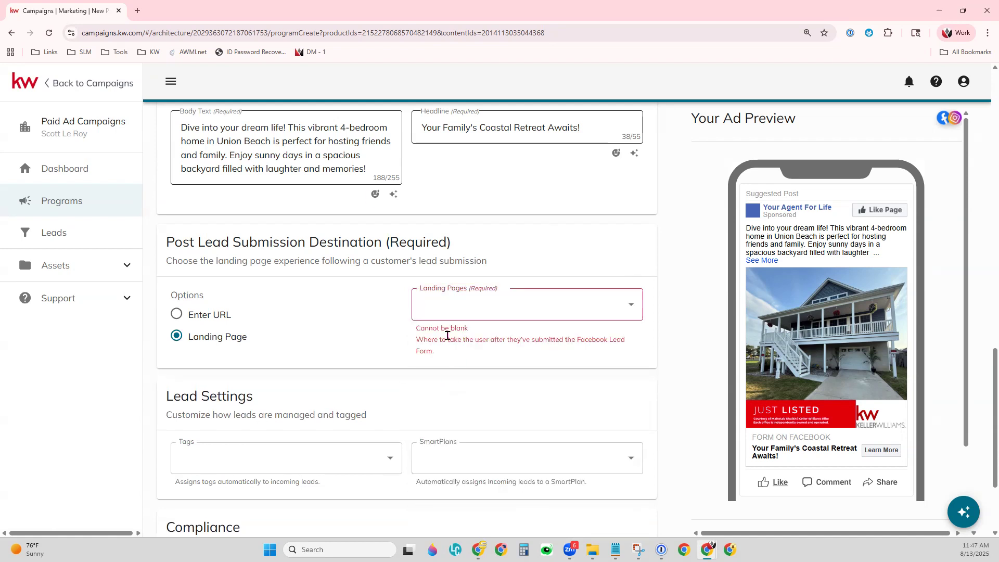
pyautogui.click(226, 312)
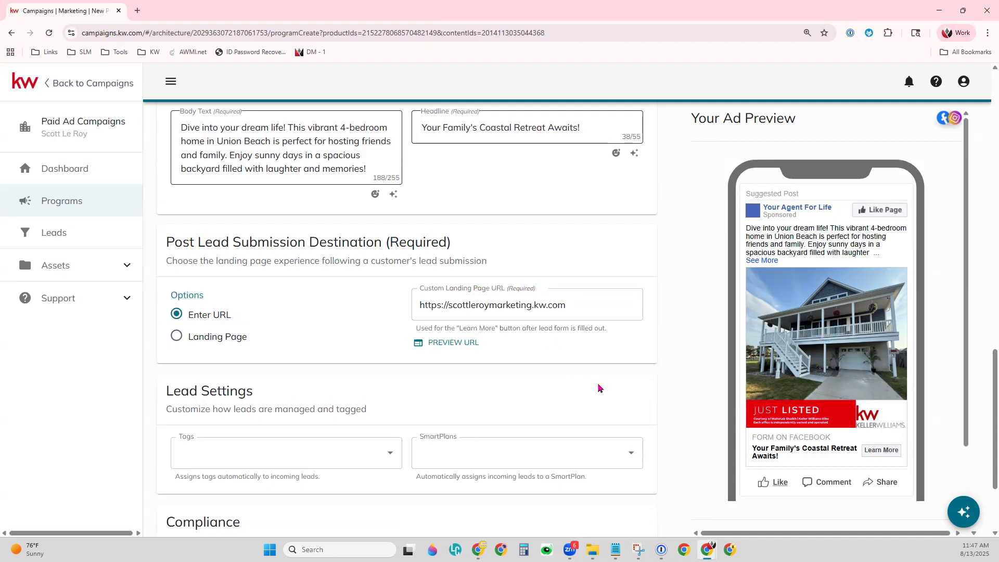
pyautogui.scroll(-3, 599, 388)
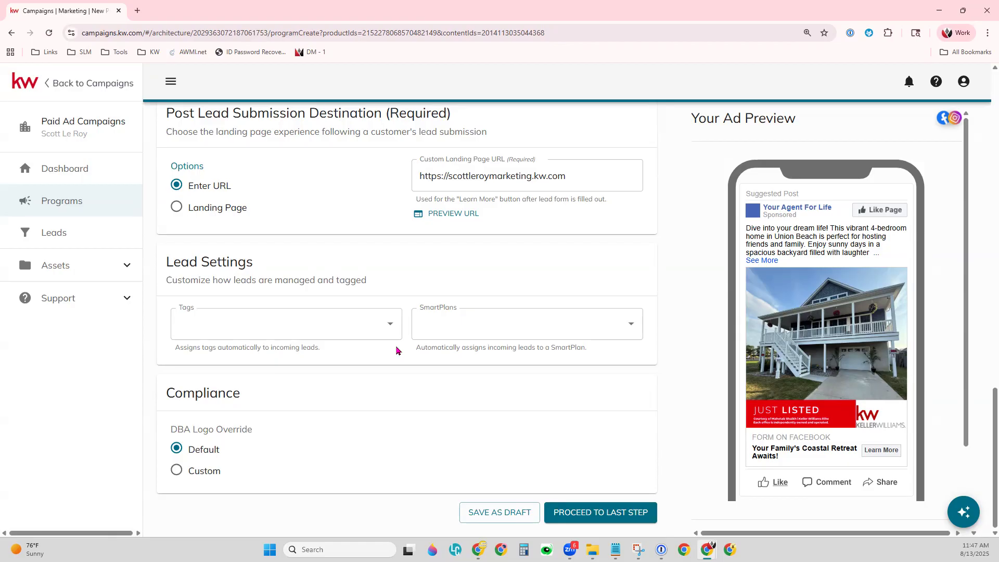
pyautogui.click(388, 325)
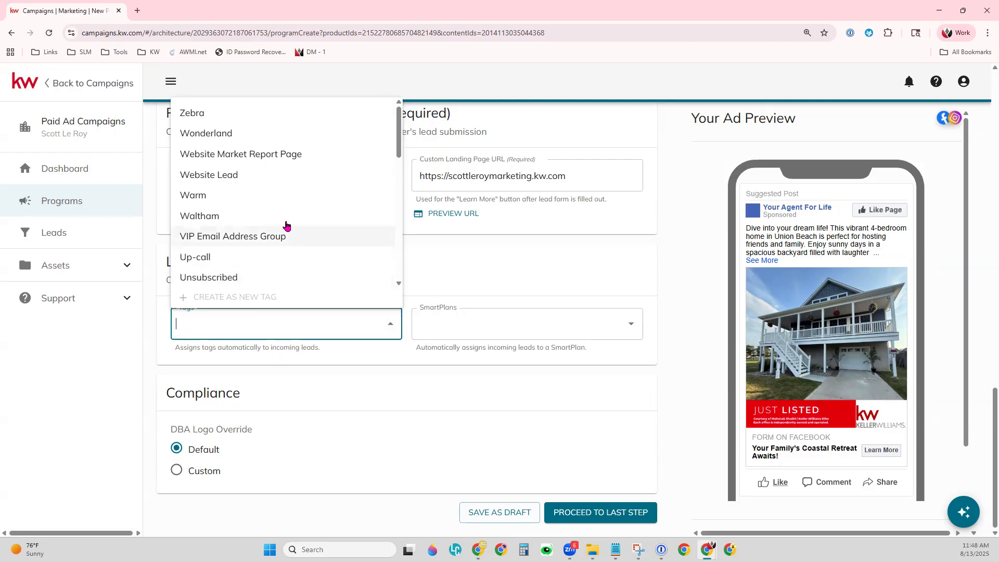
pyautogui.click(283, 196)
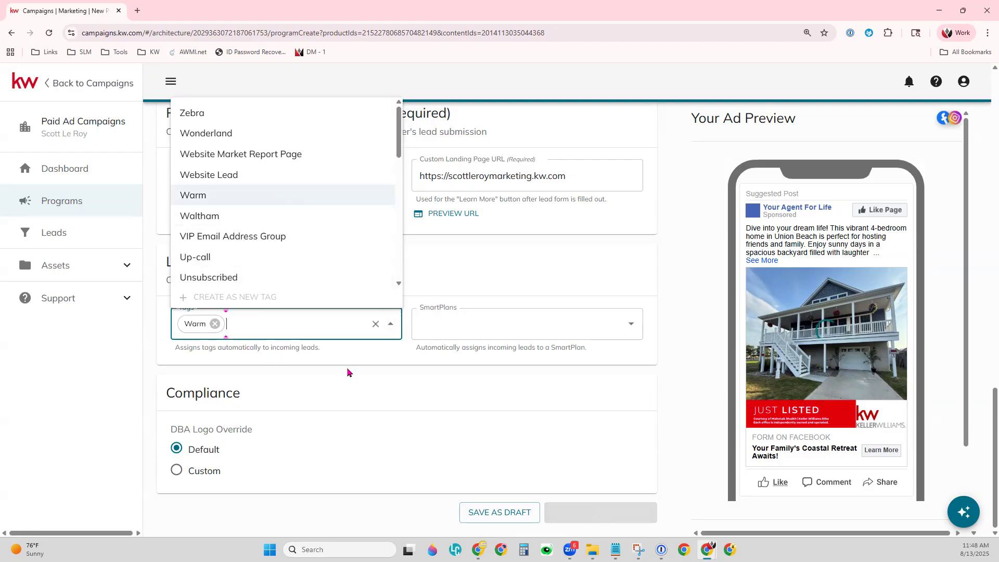
pyautogui.click(404, 365)
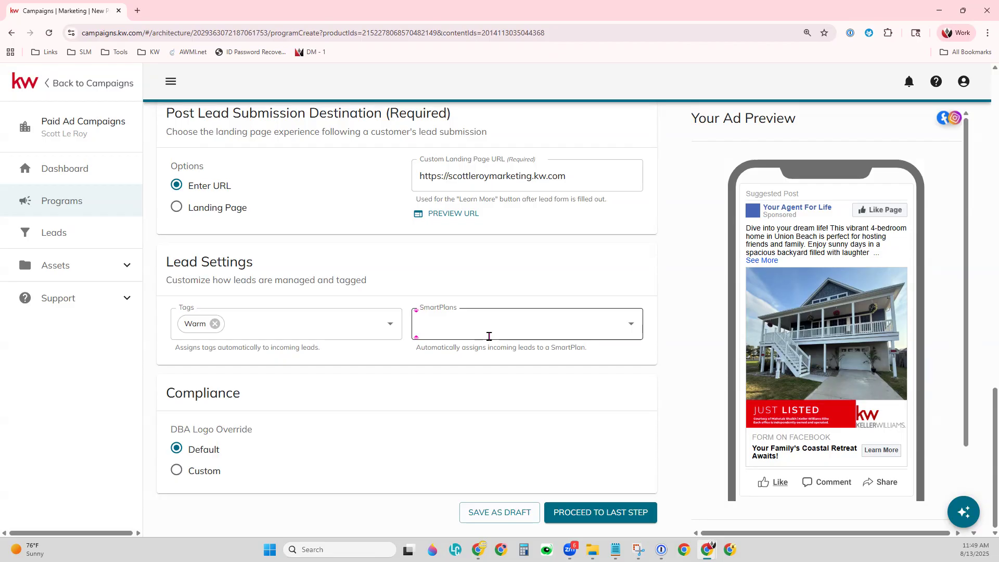
pyautogui.click(489, 337)
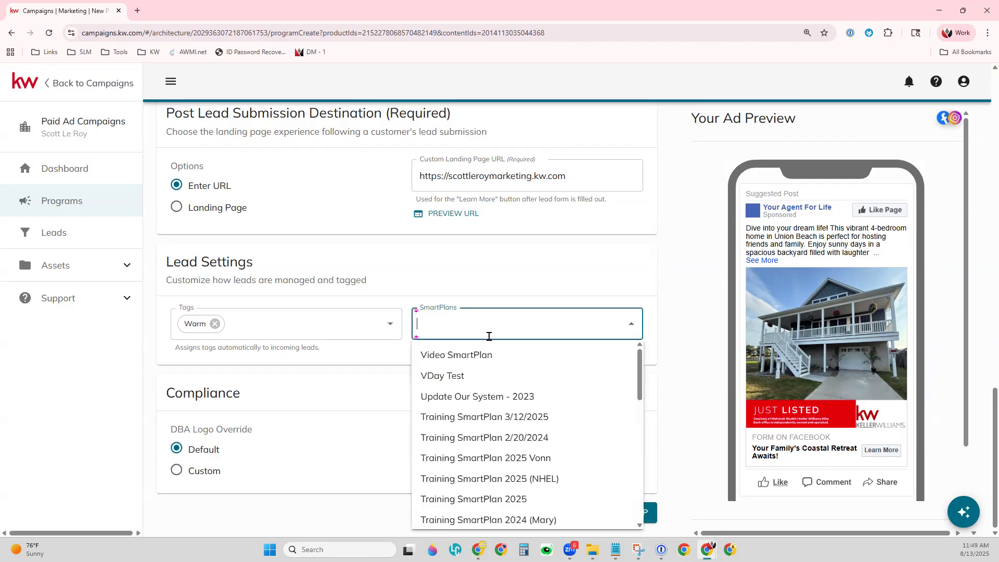
pyautogui.scroll(-5, 596, 460)
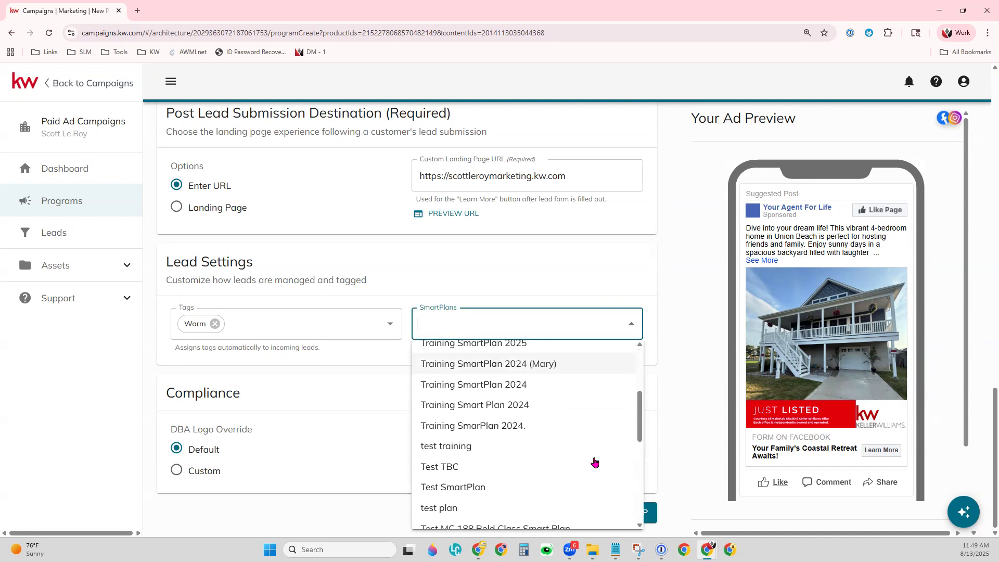
pyautogui.scroll(-3, 596, 462)
pyautogui.click(680, 354)
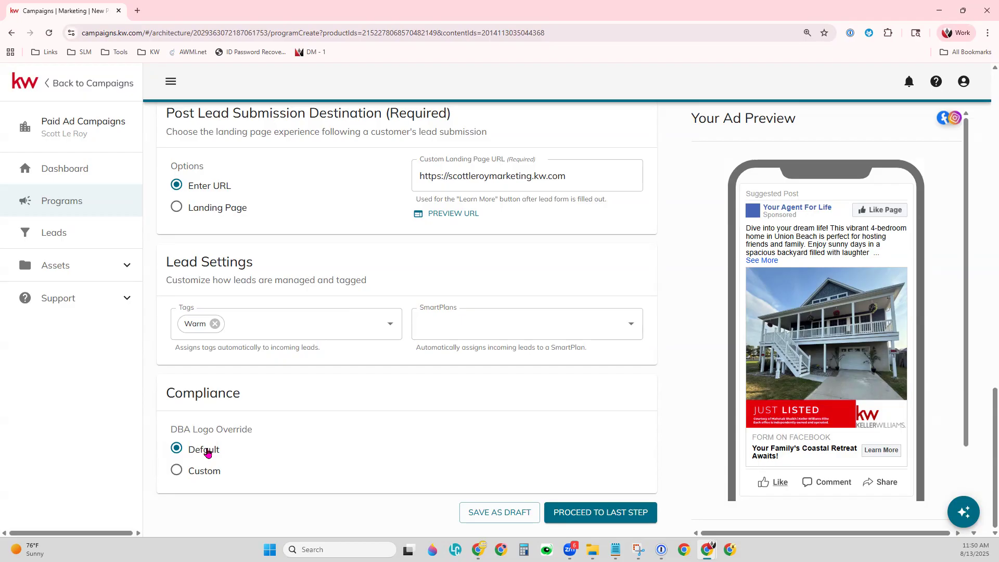
pyautogui.click(178, 470)
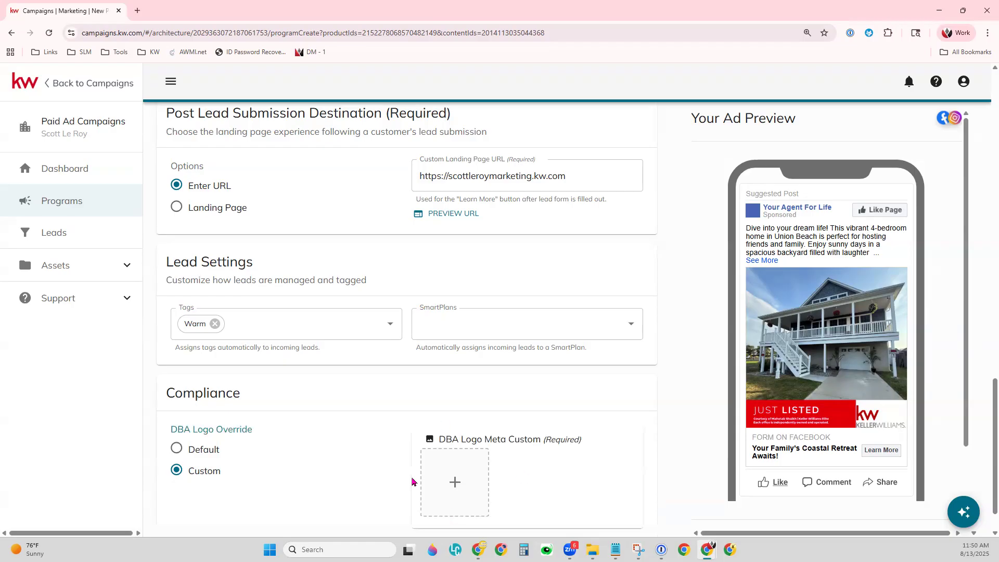
pyautogui.scroll(-1, 442, 460)
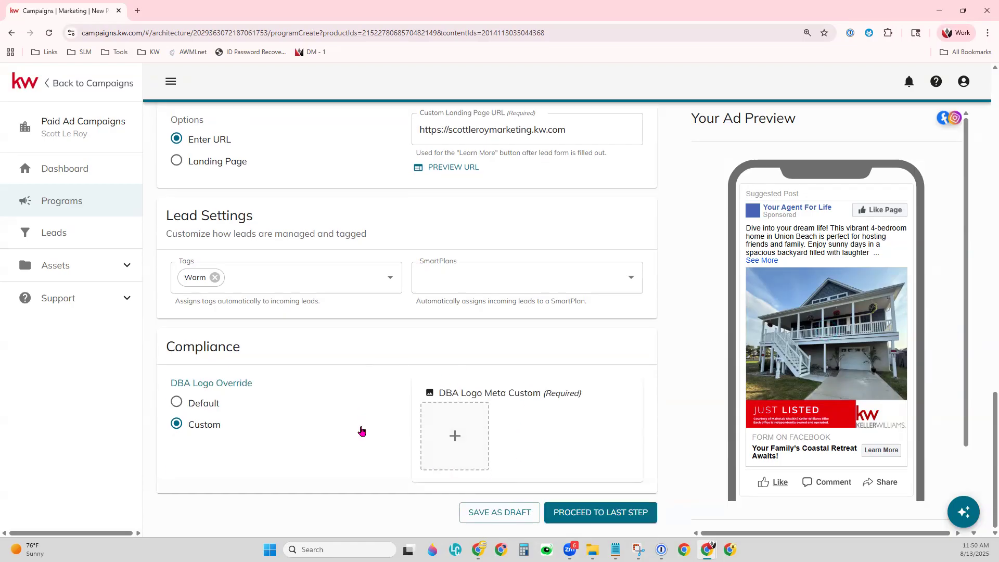
pyautogui.click(179, 402)
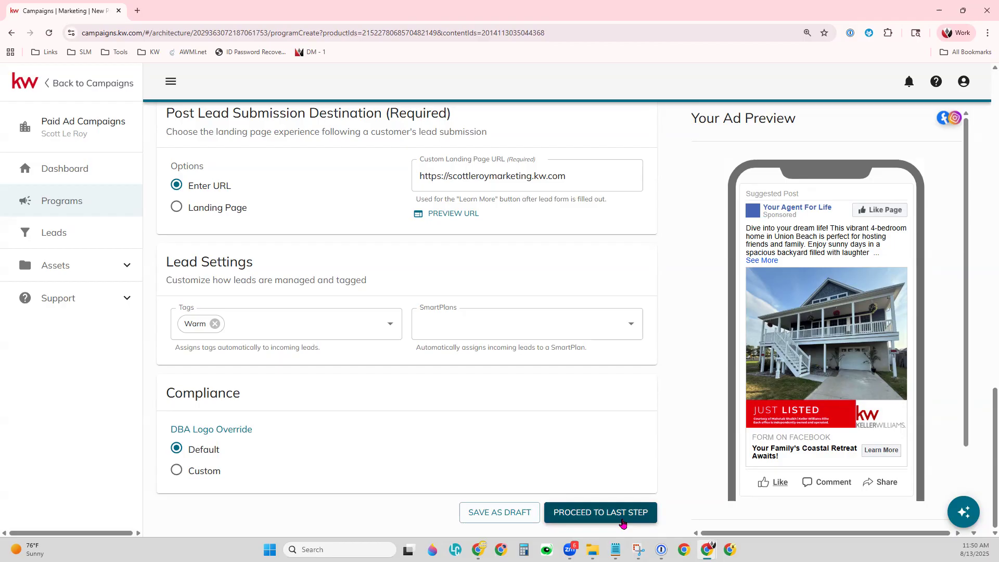
# Advance to the last setup step showing the 08/13–08/18/2025 duration, then open the start-date calendar.
pyautogui.click(623, 524)
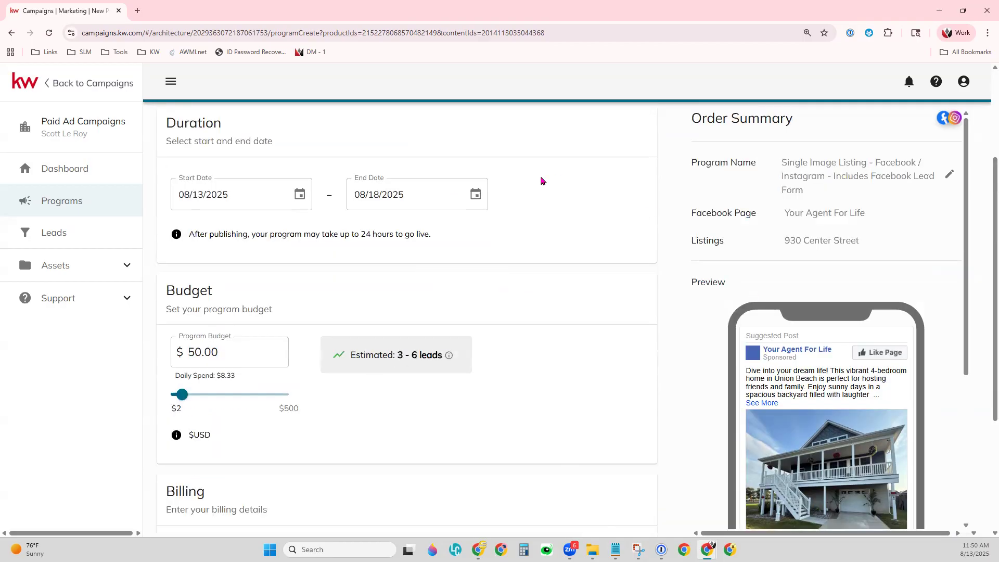
pyautogui.scroll(1, 551, 205)
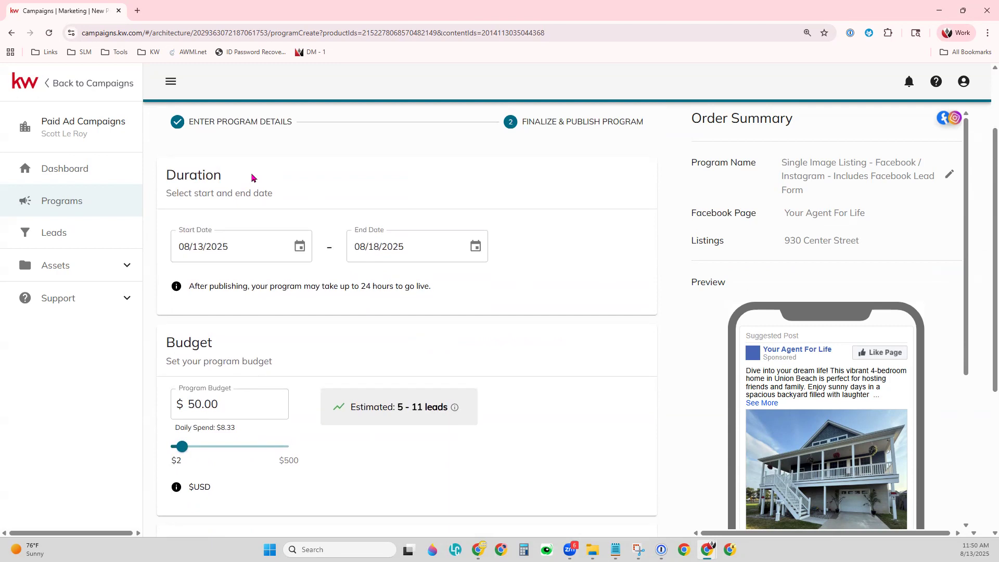
pyautogui.scroll(-1, 517, 297)
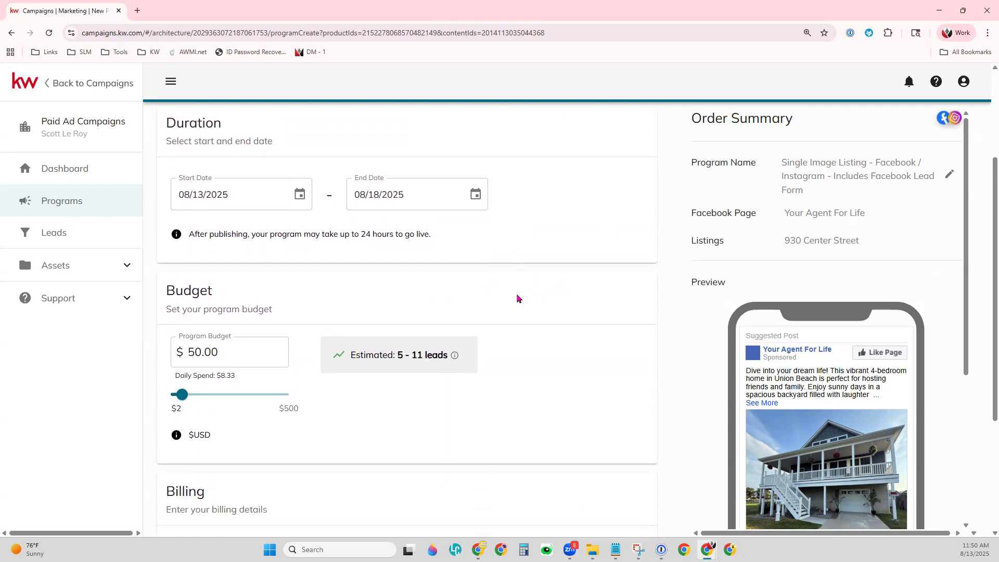
pyautogui.click(299, 205)
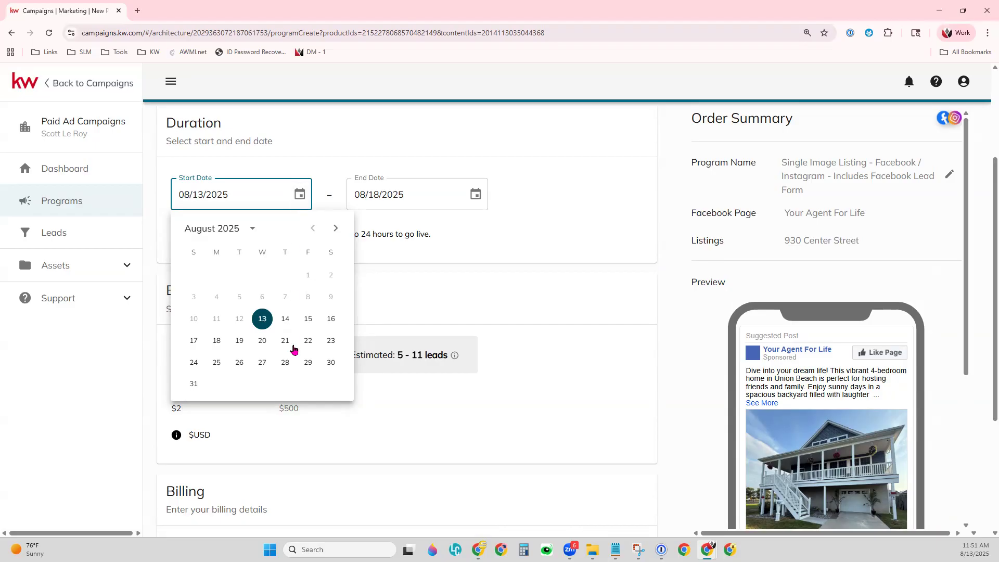
# Change the start date to 08/15/2025 and keep the end date at 08/18/2025.
pyautogui.click(306, 319)
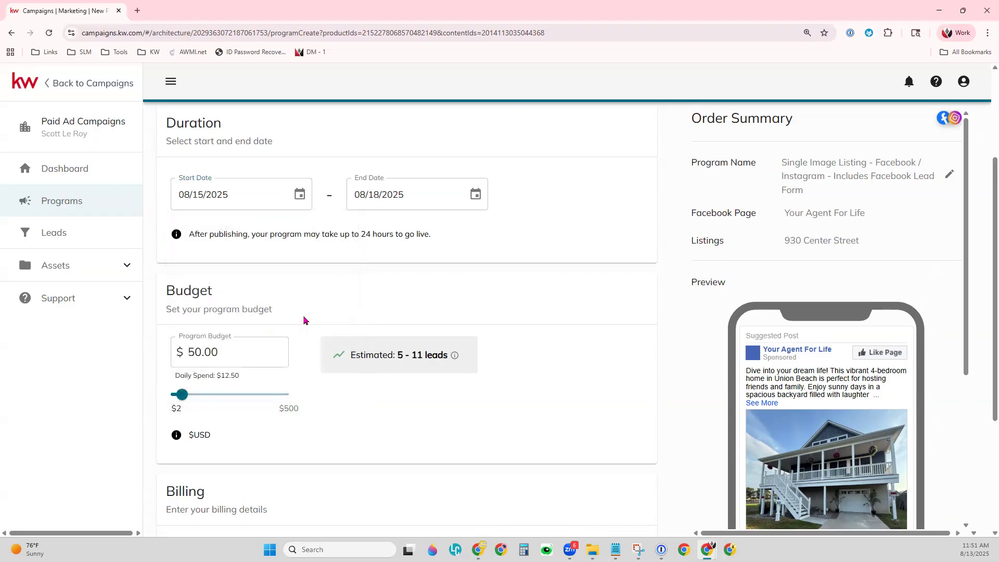
pyautogui.click(475, 194)
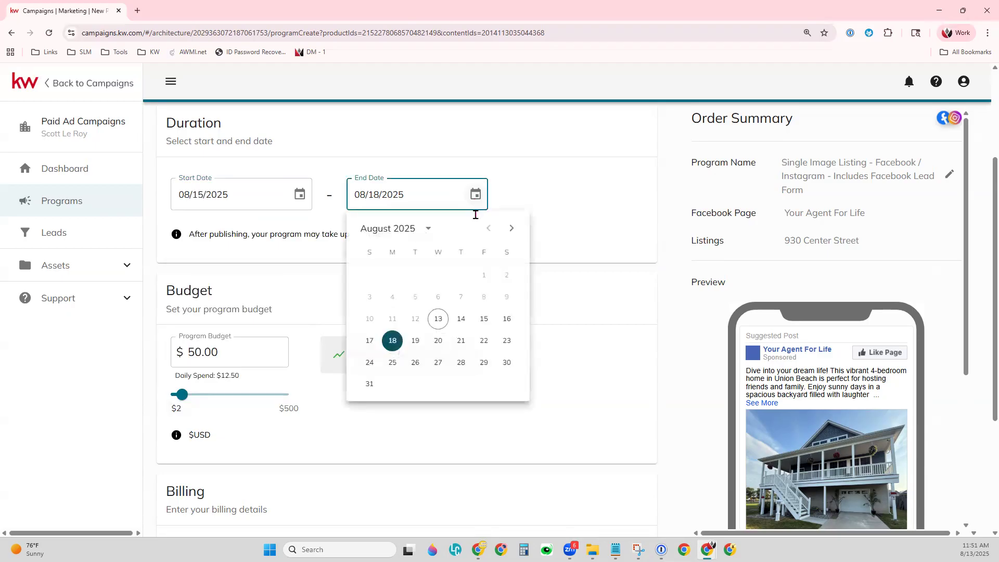
pyautogui.click(393, 341)
pyautogui.scroll(-1, 358, 352)
pyautogui.scroll(1, 358, 352)
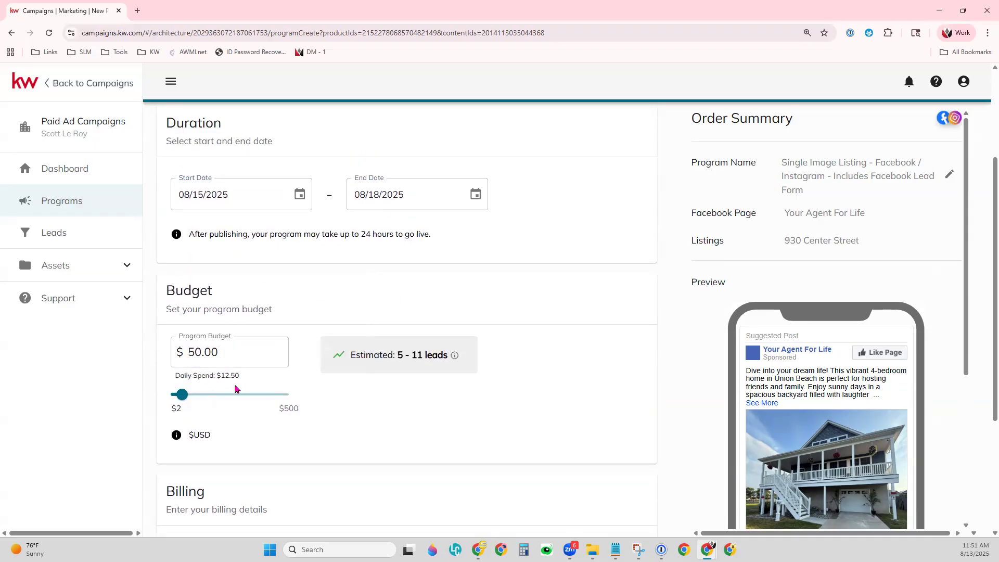
pyautogui.tripleClick(408, 356)
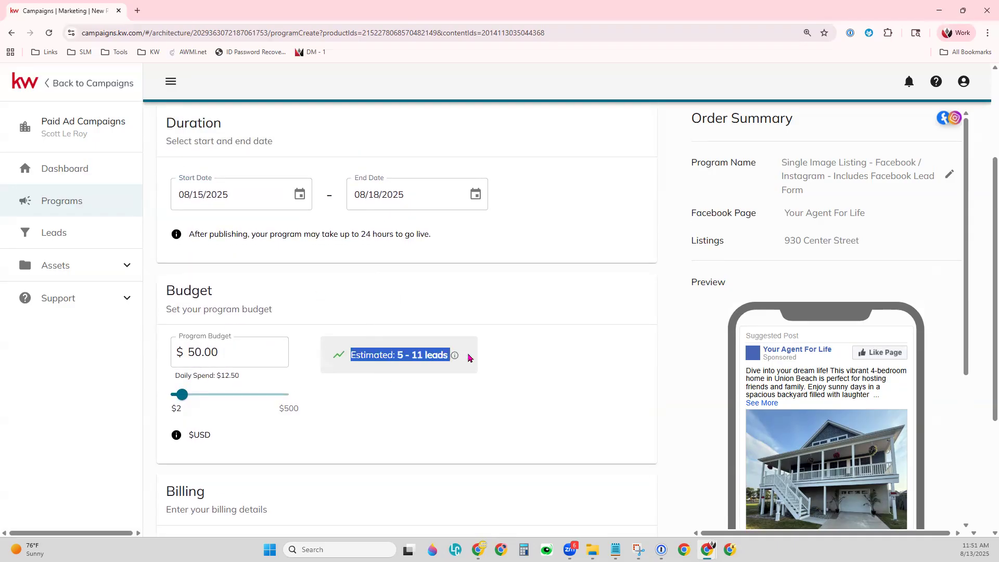
pyautogui.click(421, 408)
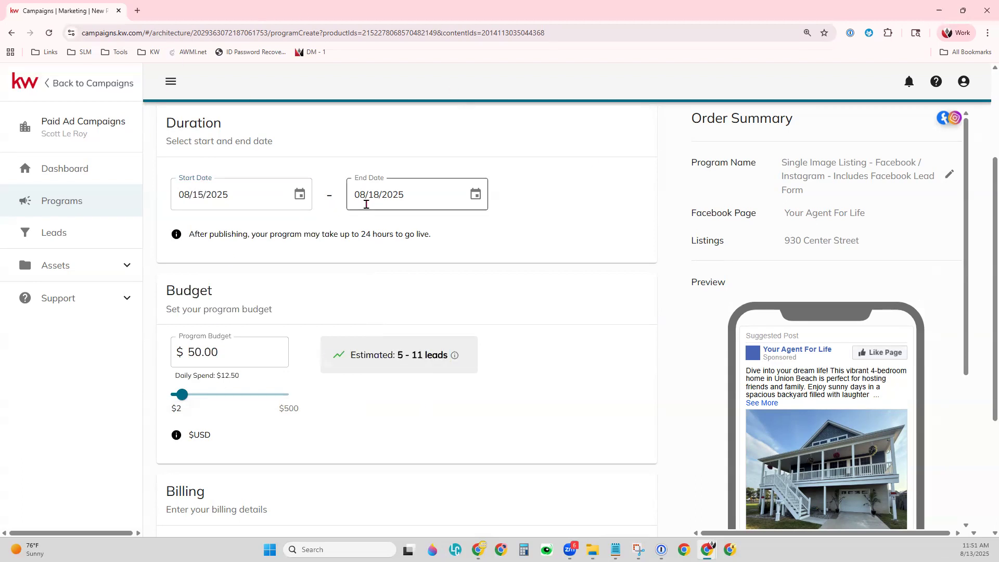
# Settle the budget slider on $60.00, giving $15.00 daily spend and 6–13 estimated leads.
pyautogui.moveTo(181, 396); pyautogui.dragTo(173, 405)
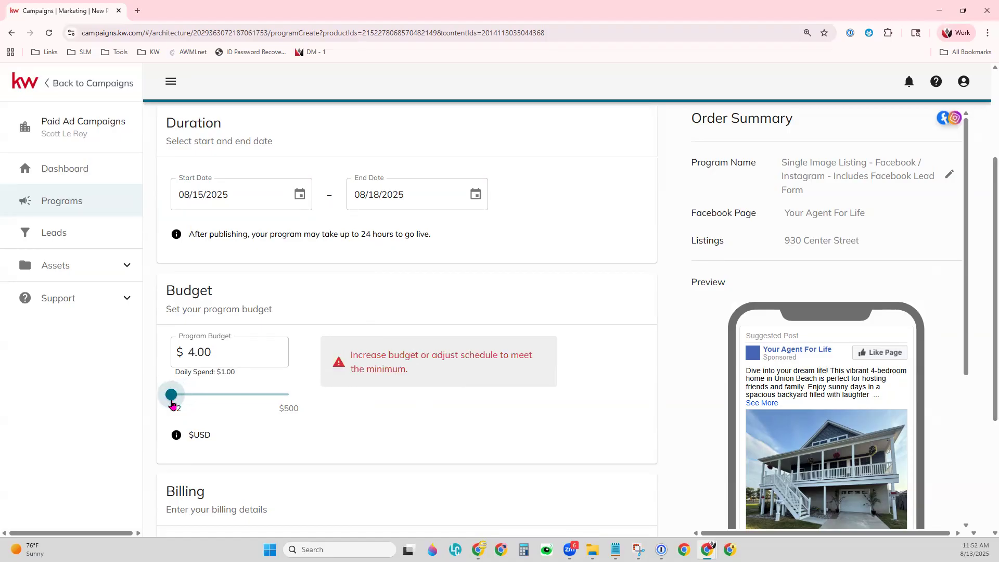
pyautogui.click(216, 346)
pyautogui.moveTo(171, 399); pyautogui.dragTo(173, 400)
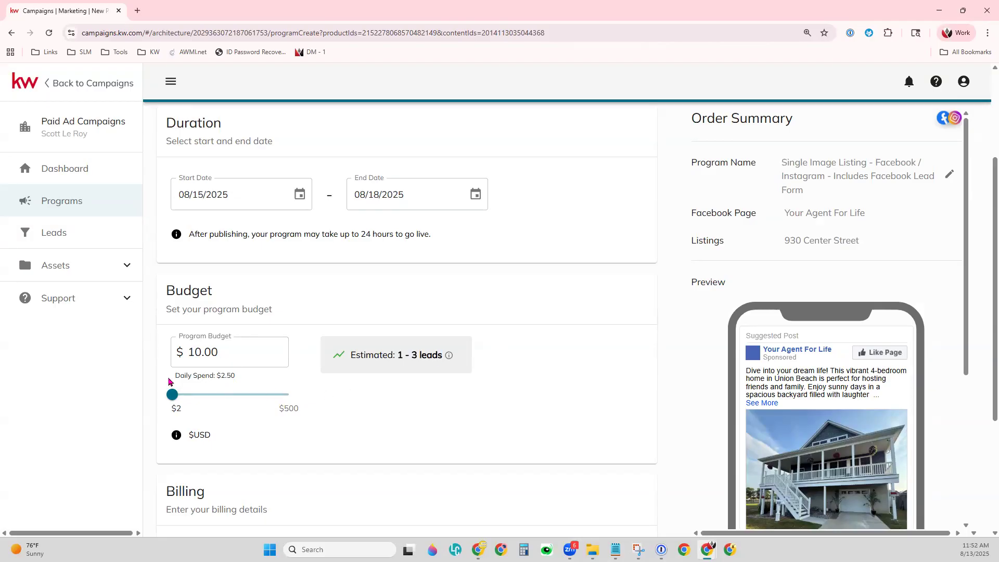
pyautogui.moveTo(172, 394); pyautogui.dragTo(293, 402)
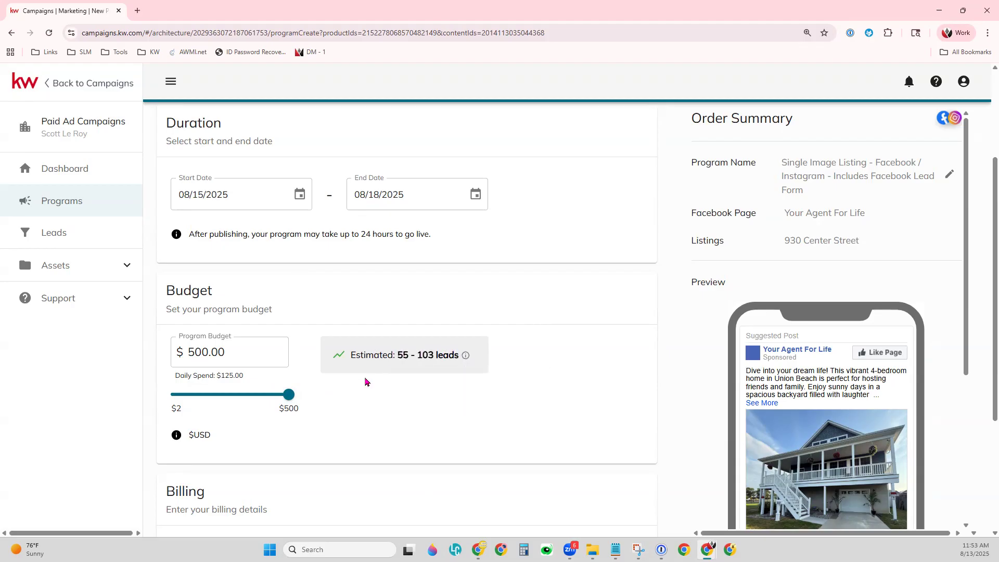
pyautogui.moveTo(289, 396); pyautogui.dragTo(185, 397)
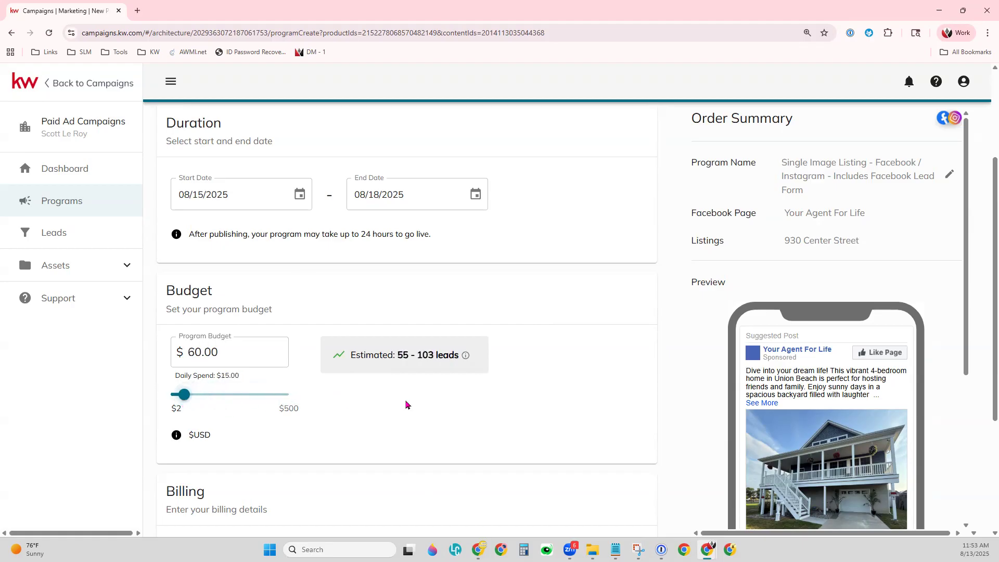
pyautogui.scroll(-3, 430, 394)
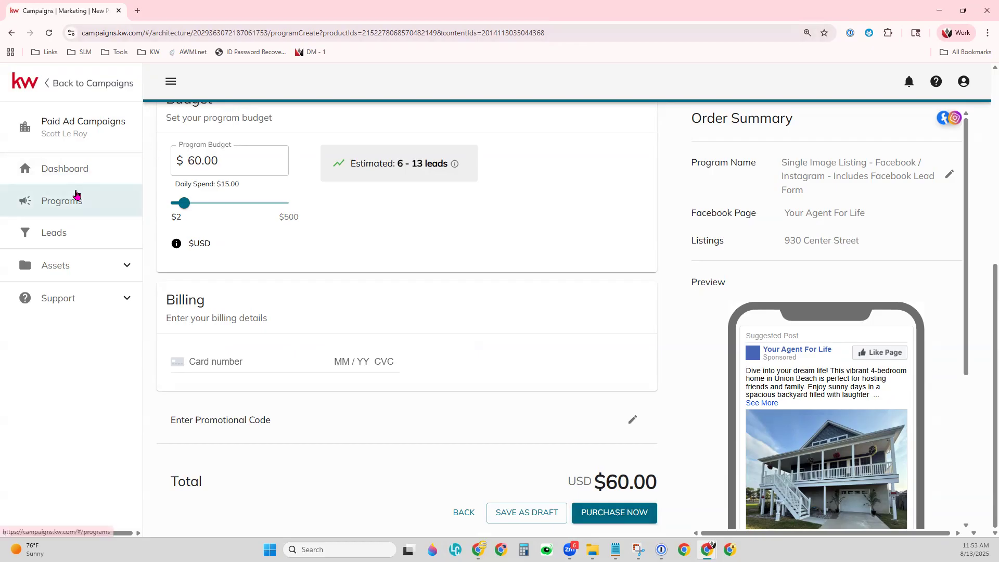
pyautogui.click(519, 520)
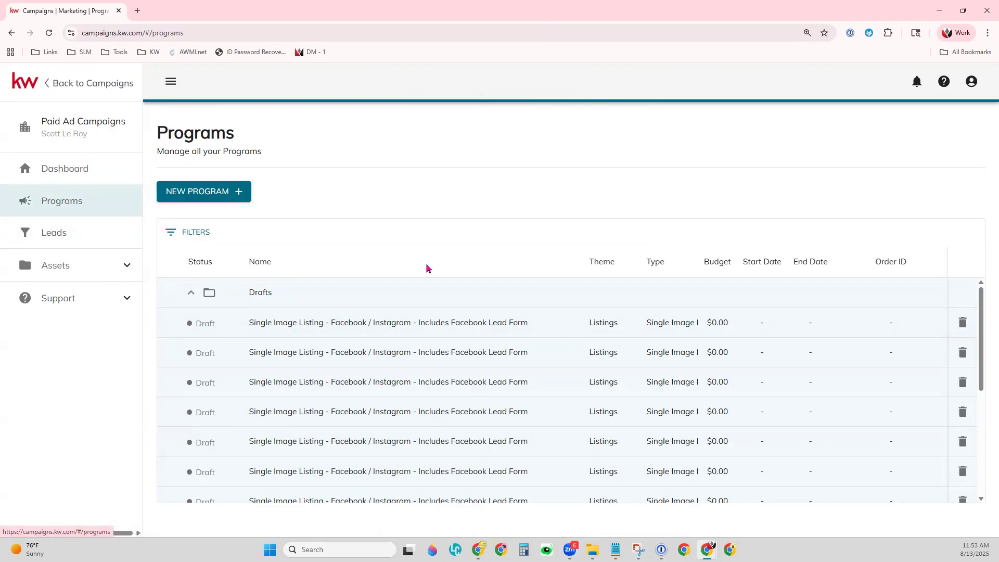
pyautogui.scroll(-5, 529, 312)
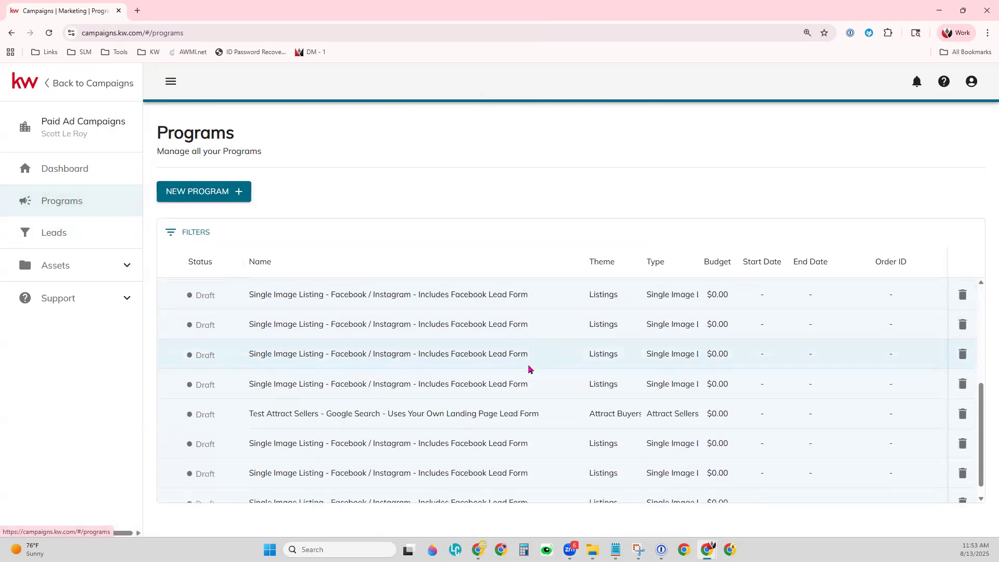
pyautogui.scroll(-1, 554, 435)
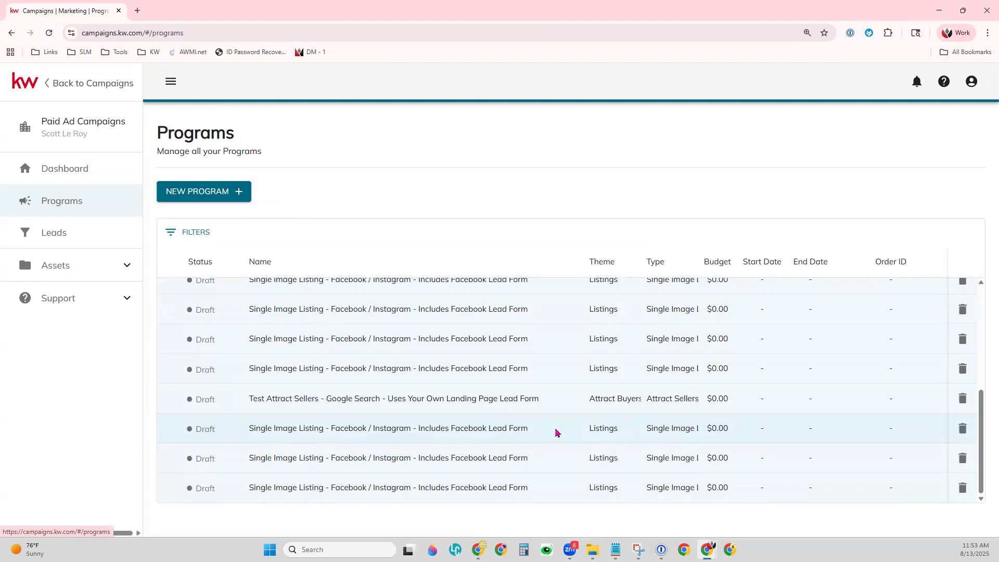
pyautogui.scroll(6, 559, 428)
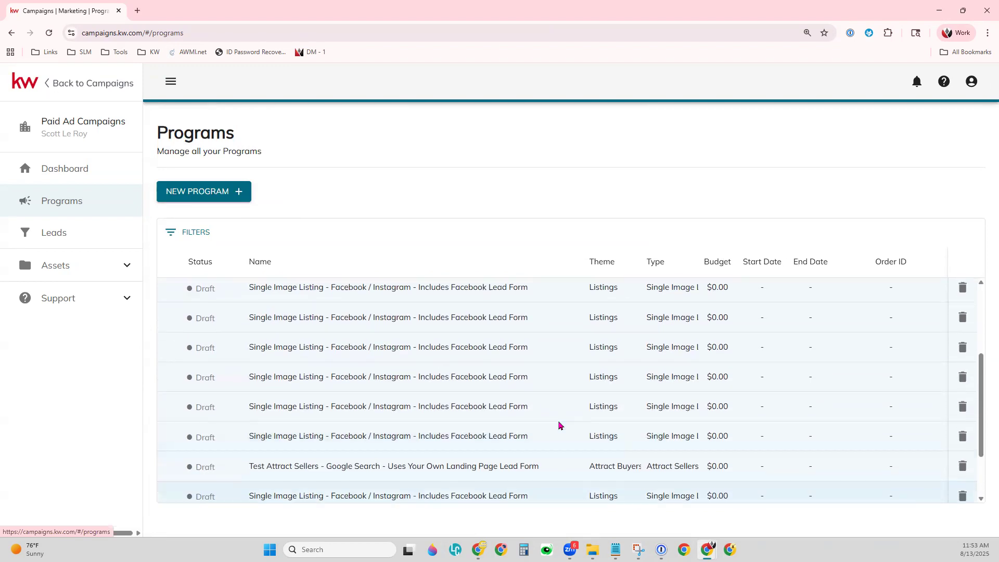